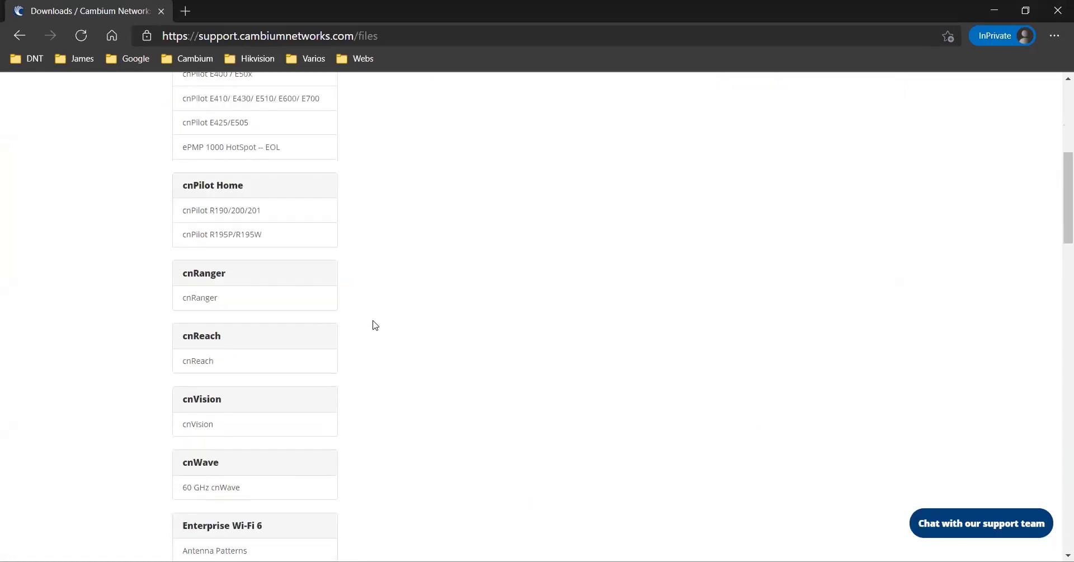
- Open the LINKPlanner download page listed under Planning Tools
scroll(375, 325, "down", 8)
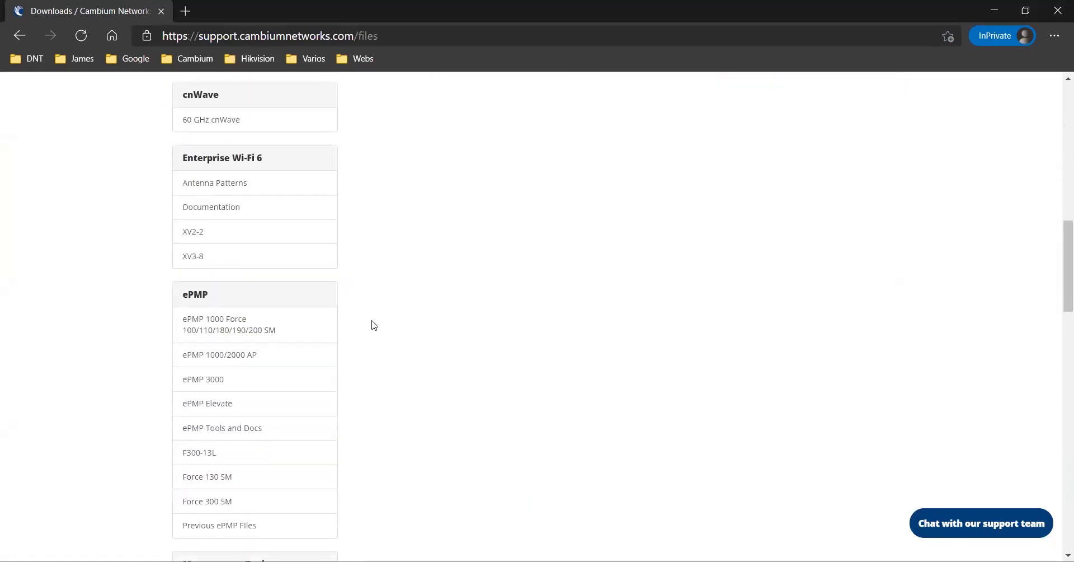
scroll(374, 325, "down", 8)
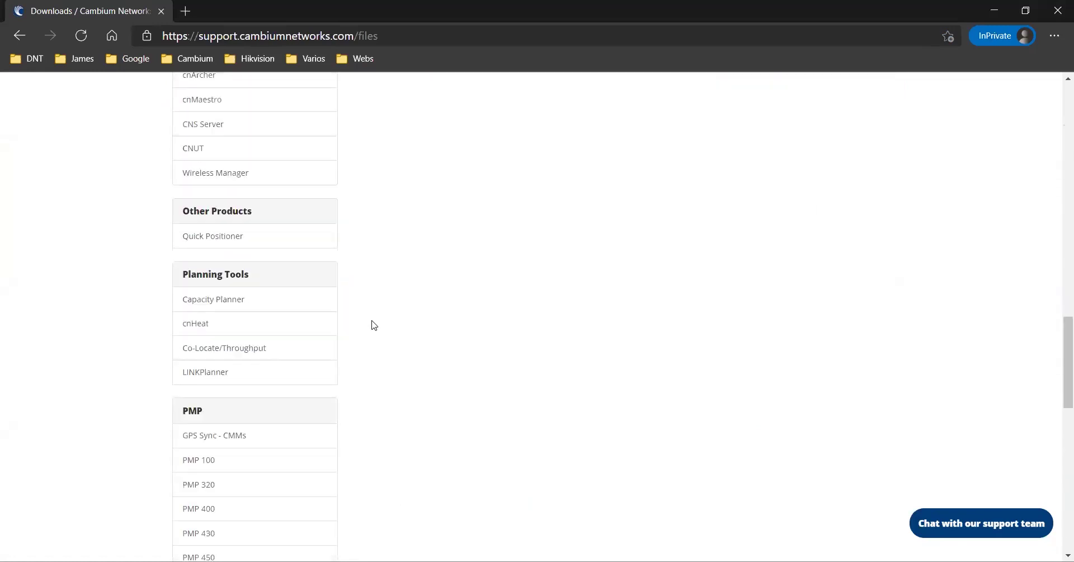
scroll(375, 325, "up", 1)
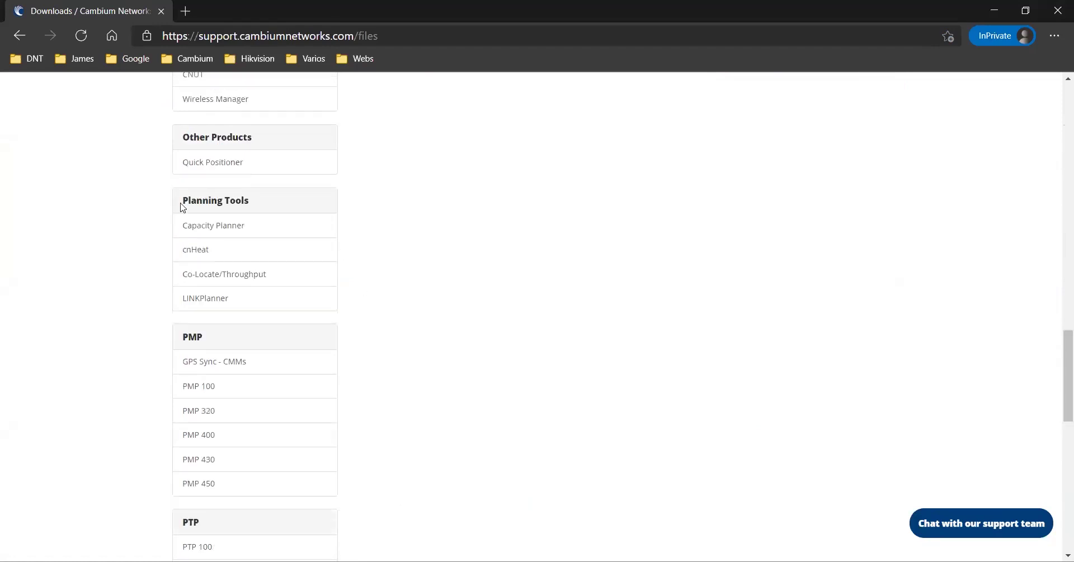
left_click(218, 303)
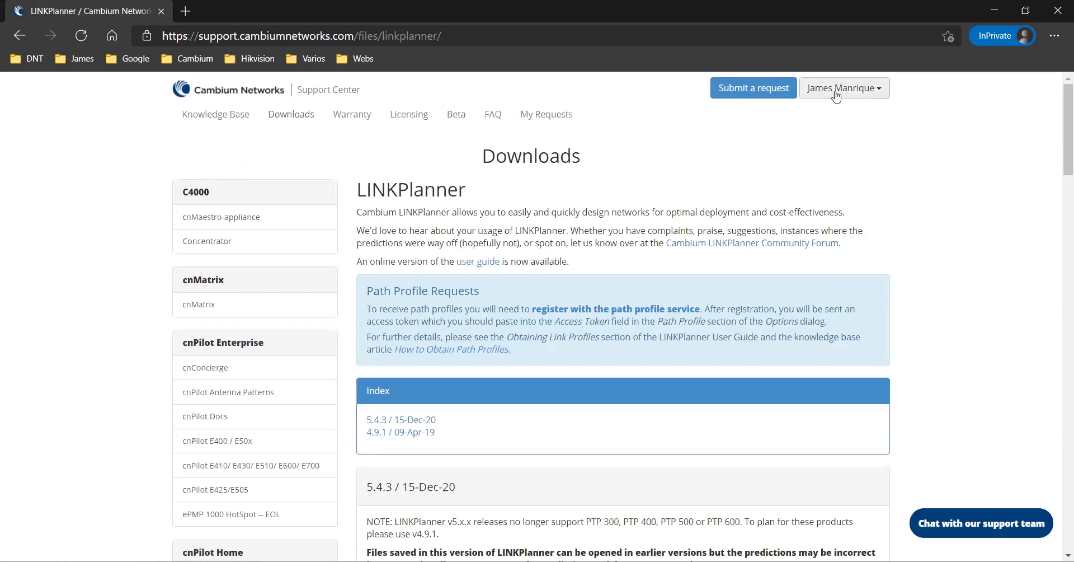
- Log out of the Cambium support account
left_click(866, 92)
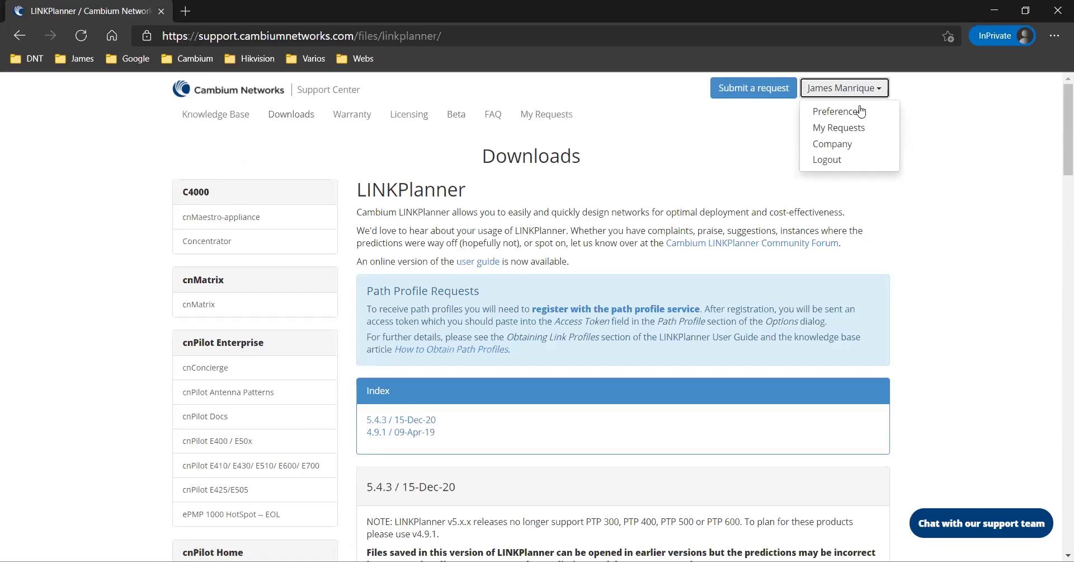
left_click(830, 160)
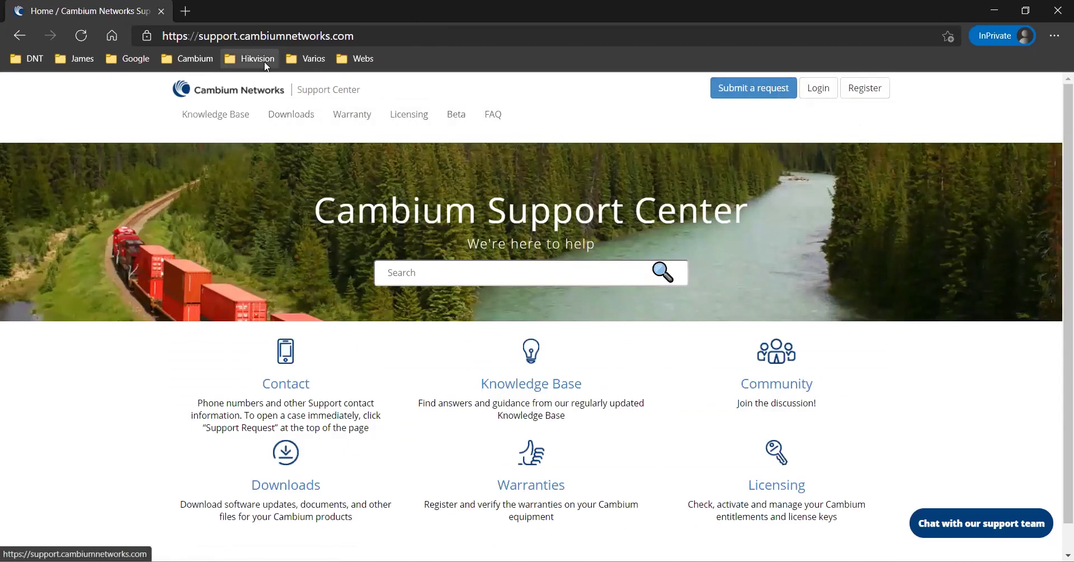
left_click(203, 41)
type("cambiu")
left_click(203, 35)
type("amb")
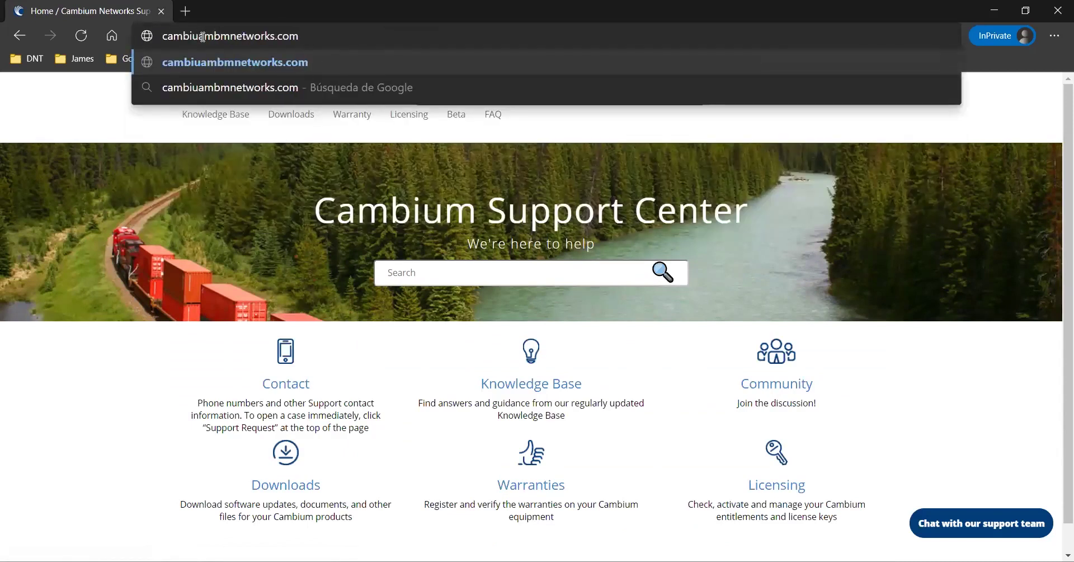
key("shift+End")
key("Delete")
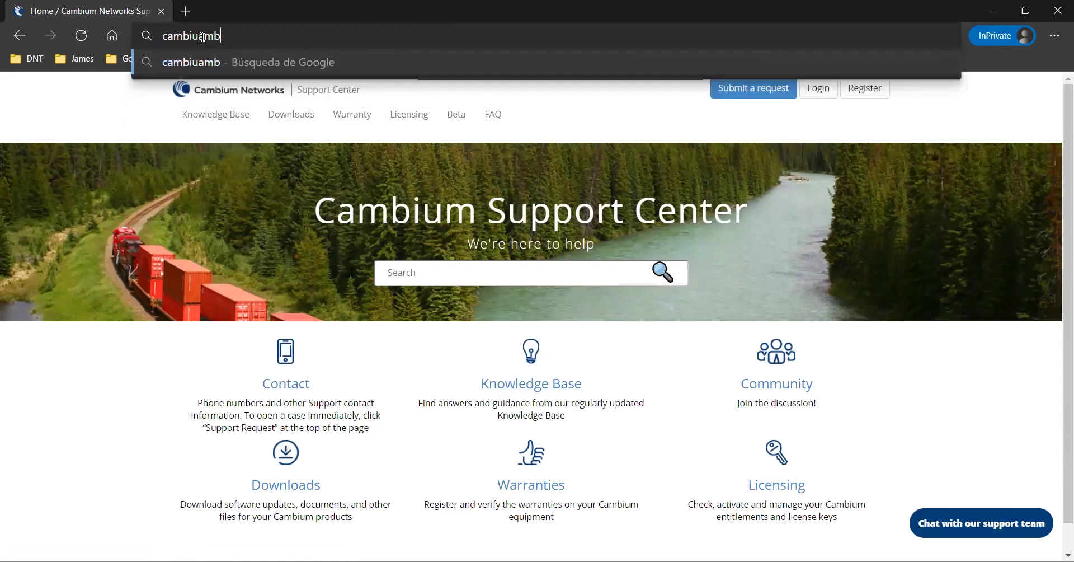
key("BackSpace")
key("BackSpace")
key("BackSpace")
key("BackSpace")
key("BackSpace")
key("BackSpace")
key("BackSpace")
key("BackSpace")
key("BackSpace")
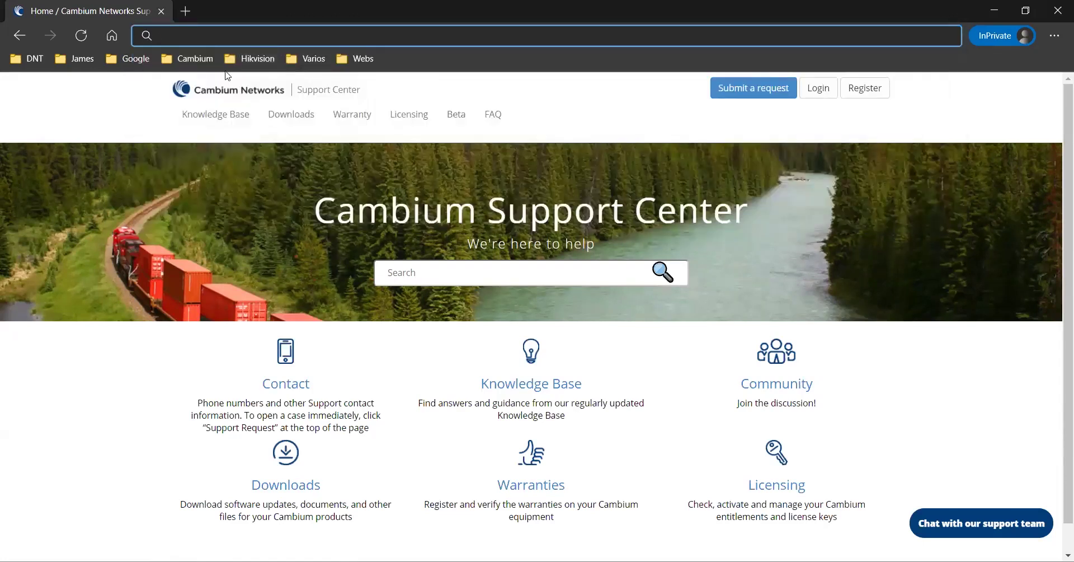
- Go to cambiumnetworks.com and open the Software and Document Downloads page from its support links
type("cambiumnetworks.com")
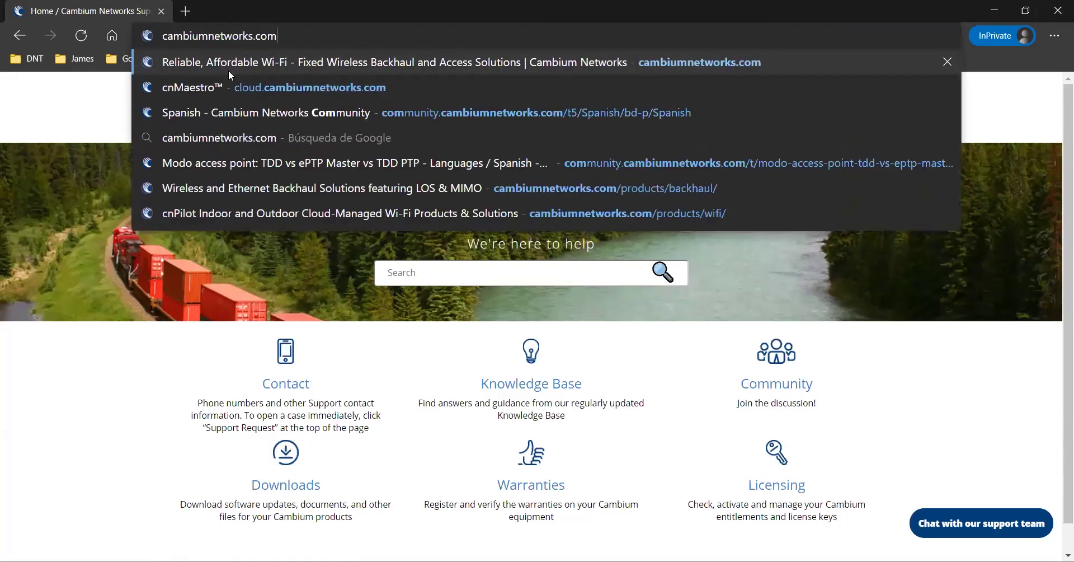
key("Return")
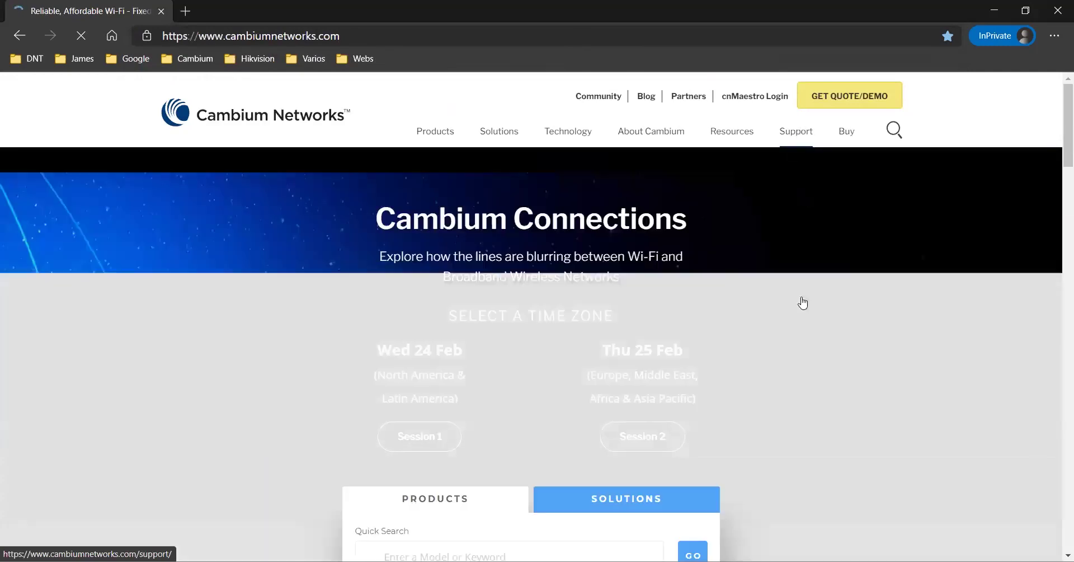
mouse_move(786, 120)
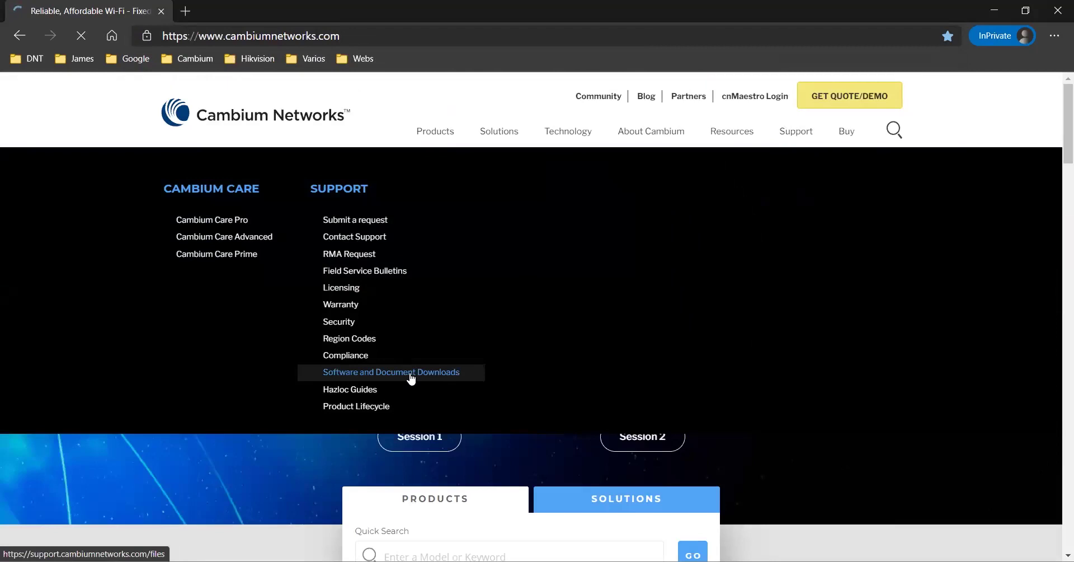
left_click(410, 376)
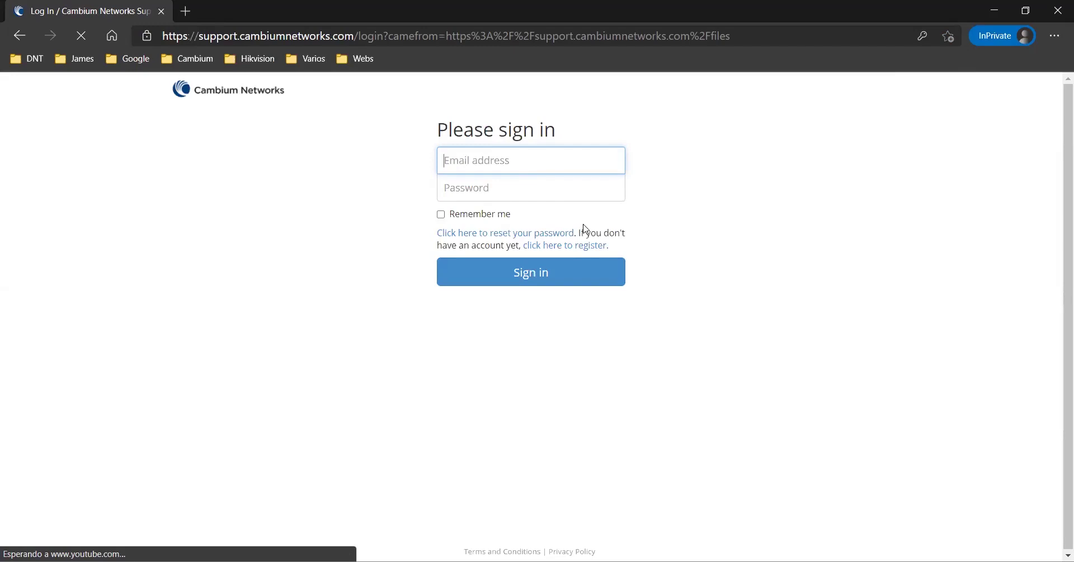
- Open the account registration form from the sign-in page and look over its email requirement
left_click(569, 251)
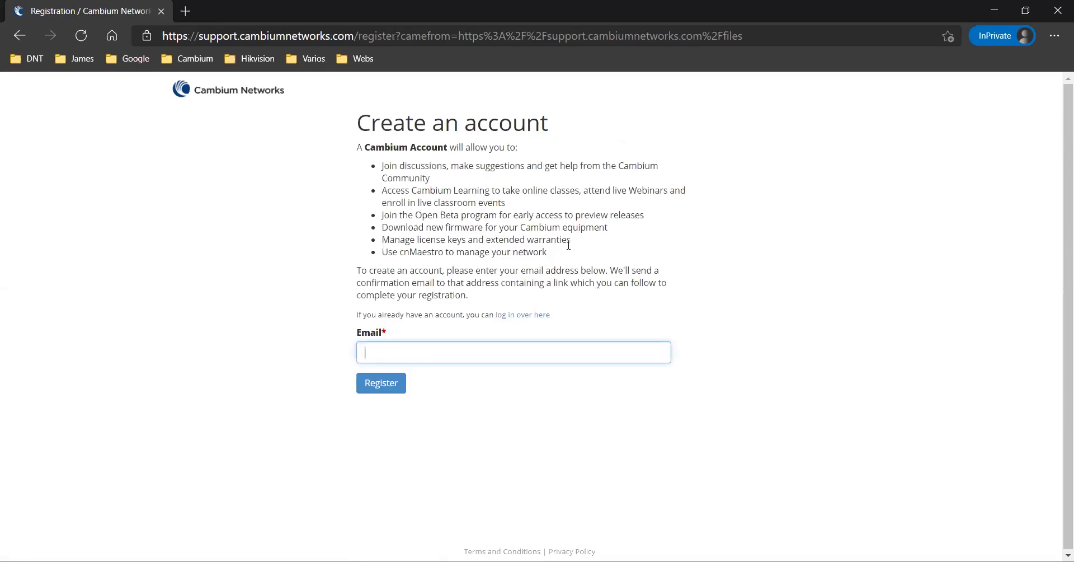
left_click(489, 359)
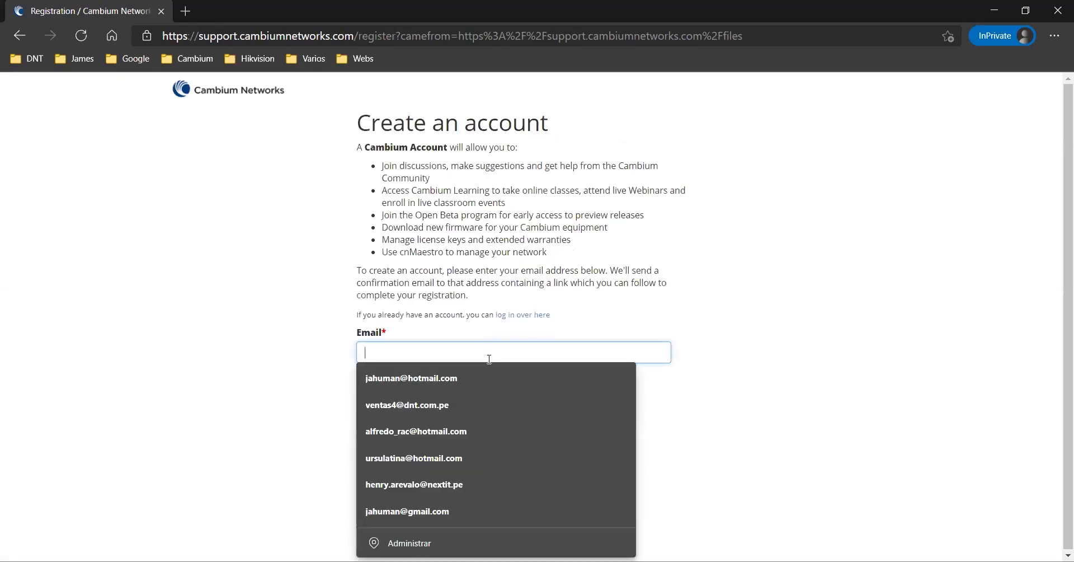
left_click(654, 300)
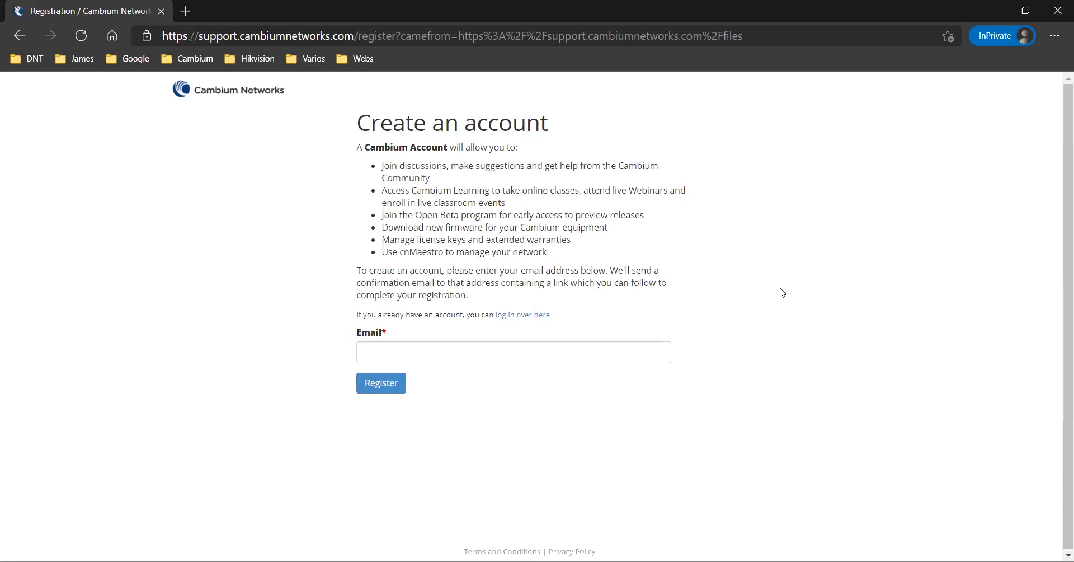
- Return to the sign-in form and fill in the saved account's email and password
left_click(16, 38)
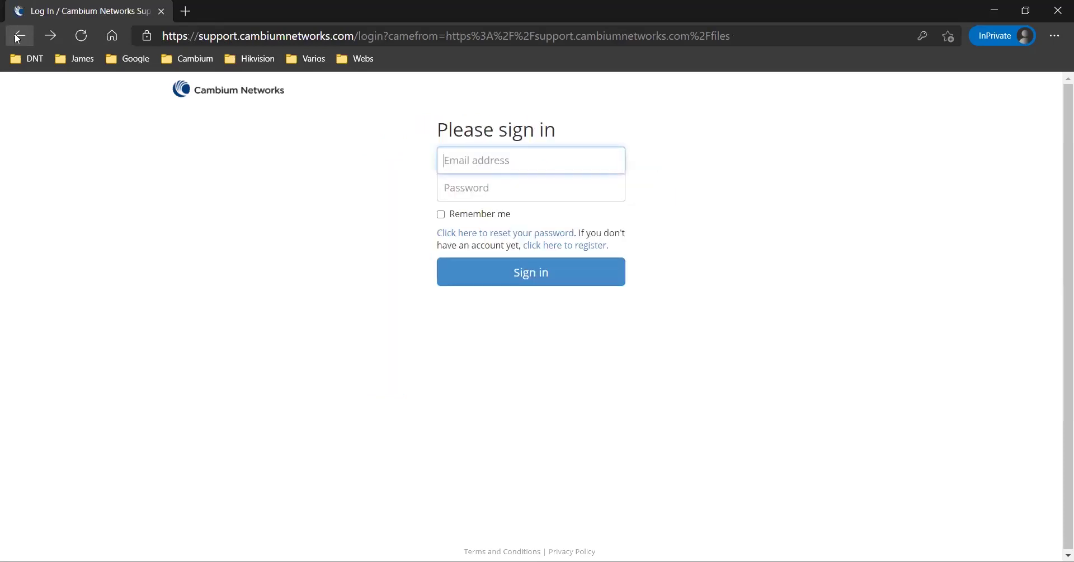
left_click(466, 157)
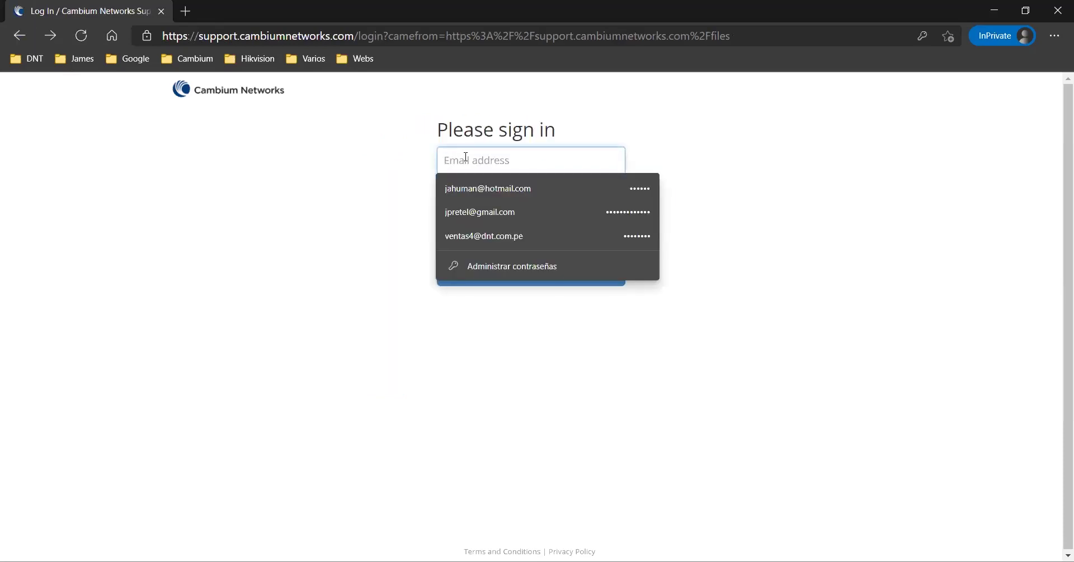
left_click(481, 186)
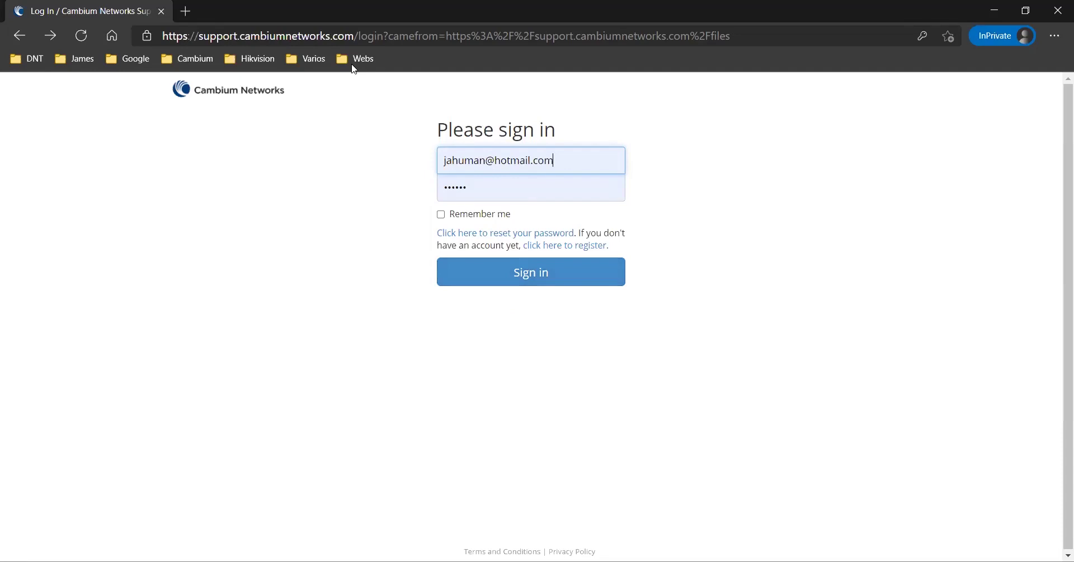
- Reopen the bookmarked Cambium Networks home page and go to Software and Document Downloads
left_click(189, 58)
left_click(204, 82)
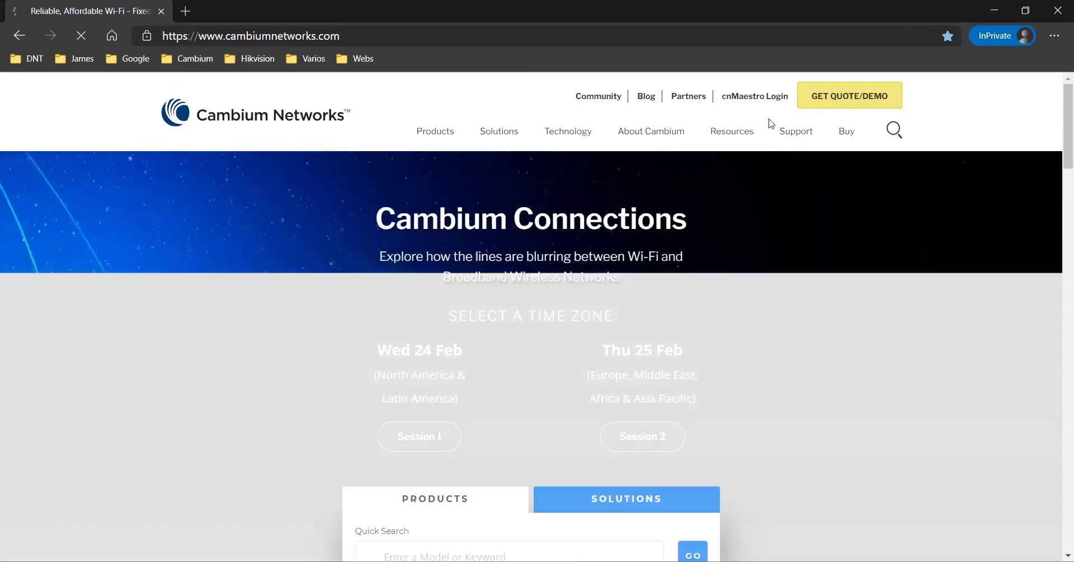
mouse_move(796, 132)
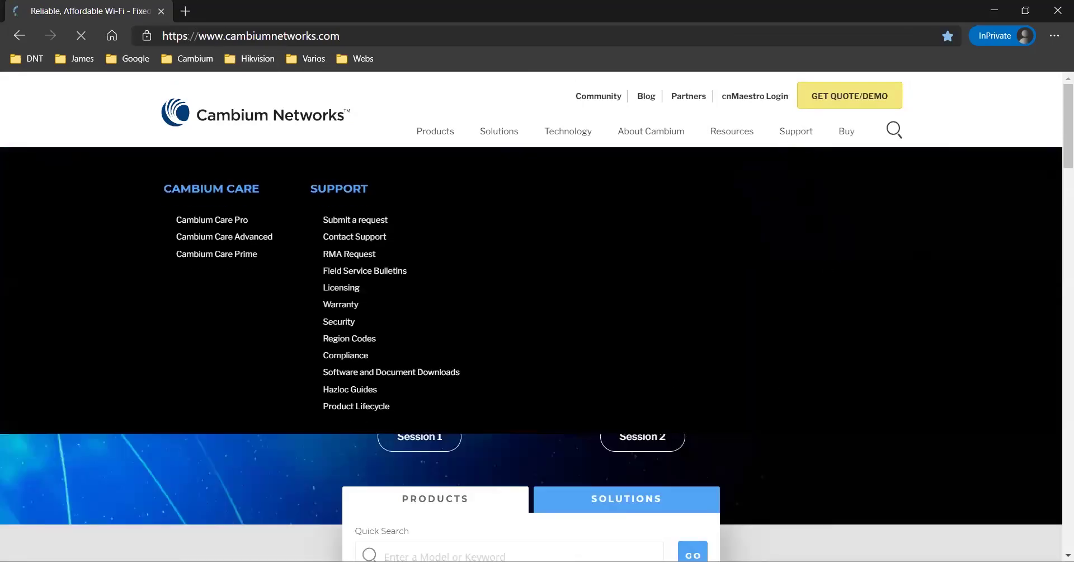
left_click(418, 374)
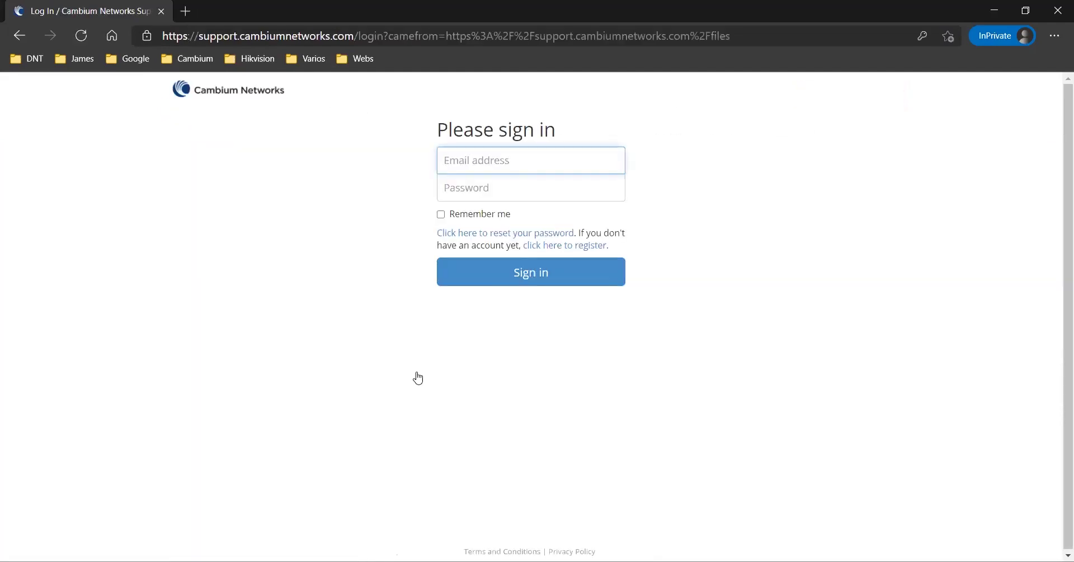
- Sign in to the support site with the saved account's email and password
left_click(526, 159)
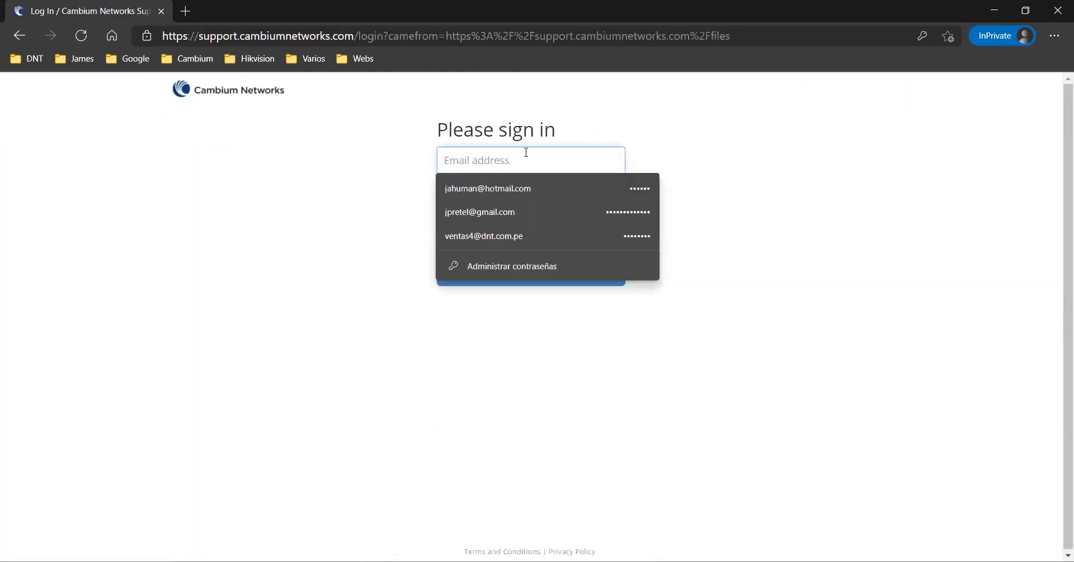
left_click(505, 188)
left_click(522, 282)
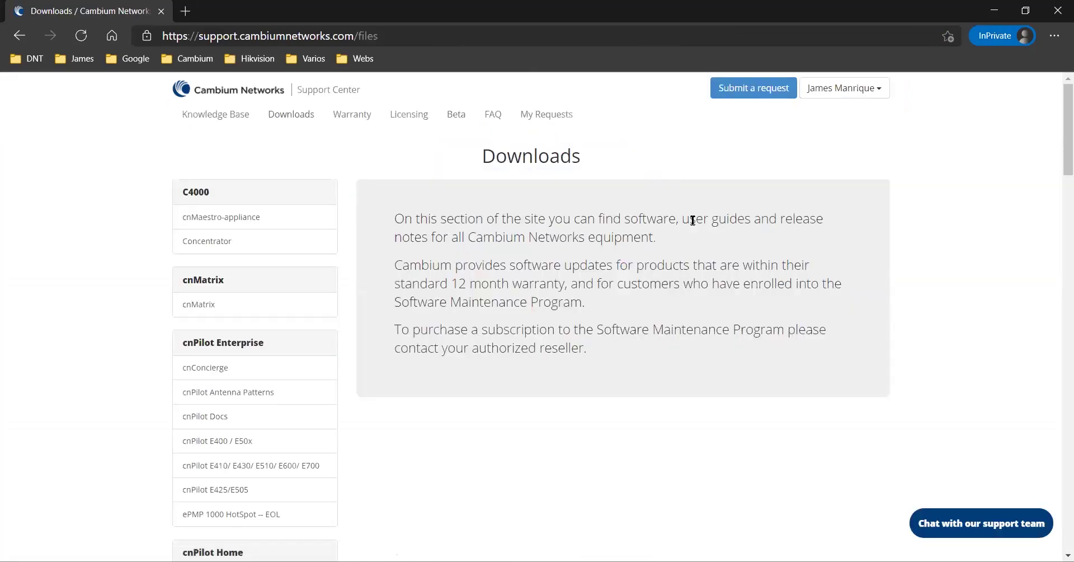
- Find LINKPlanner among the Planning Tools in the downloads list and open its page
scroll(302, 307, "down", 13)
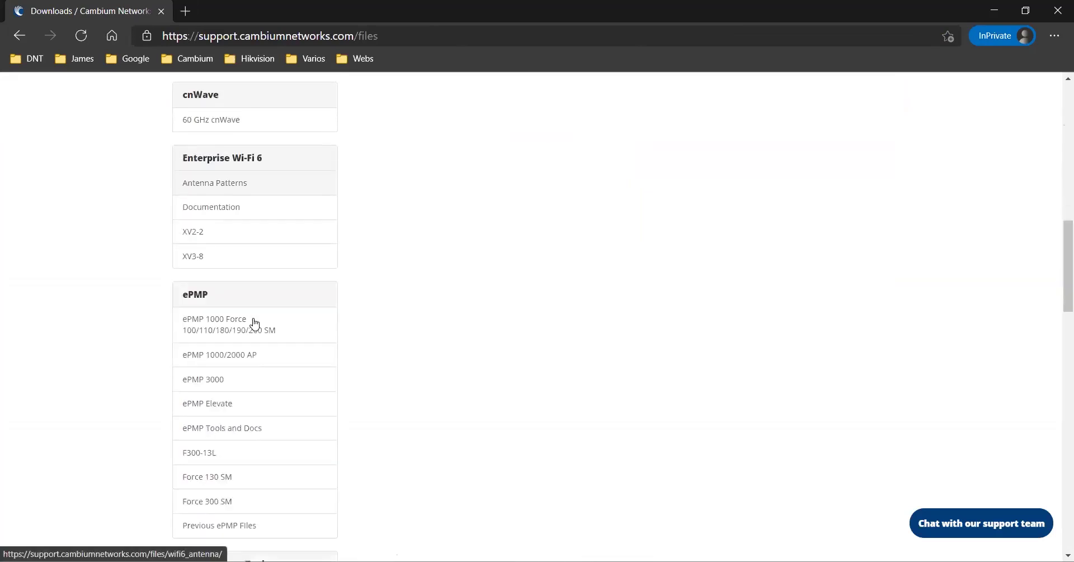
scroll(255, 323, "down", 15)
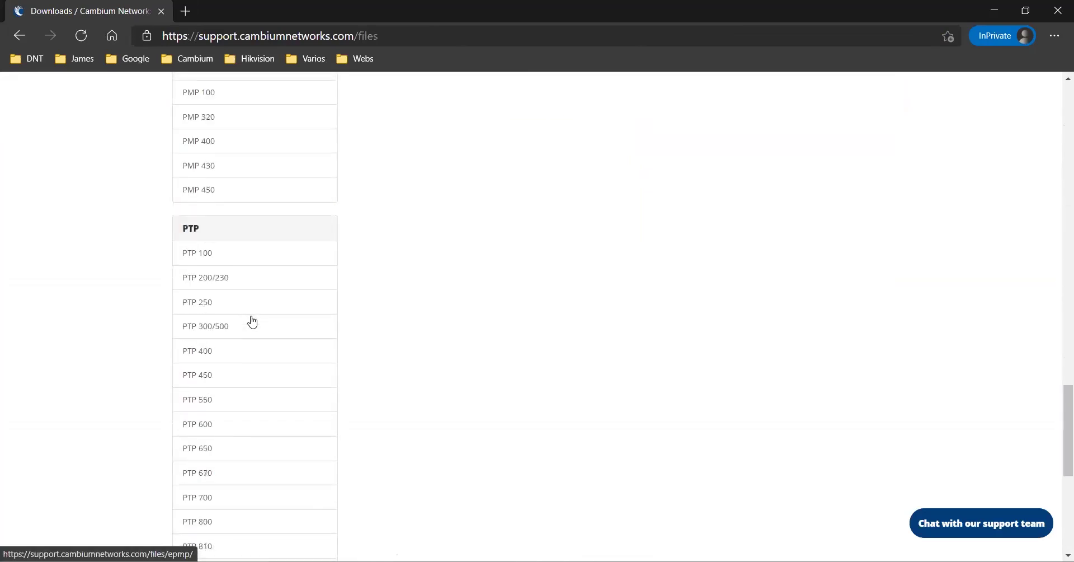
scroll(251, 316, "up", 7)
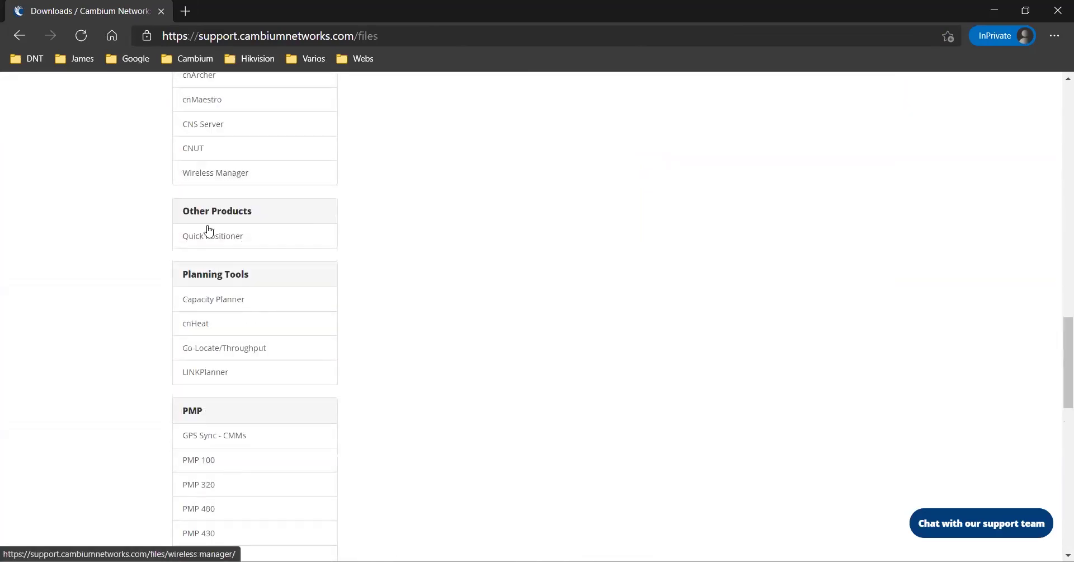
left_click(219, 379)
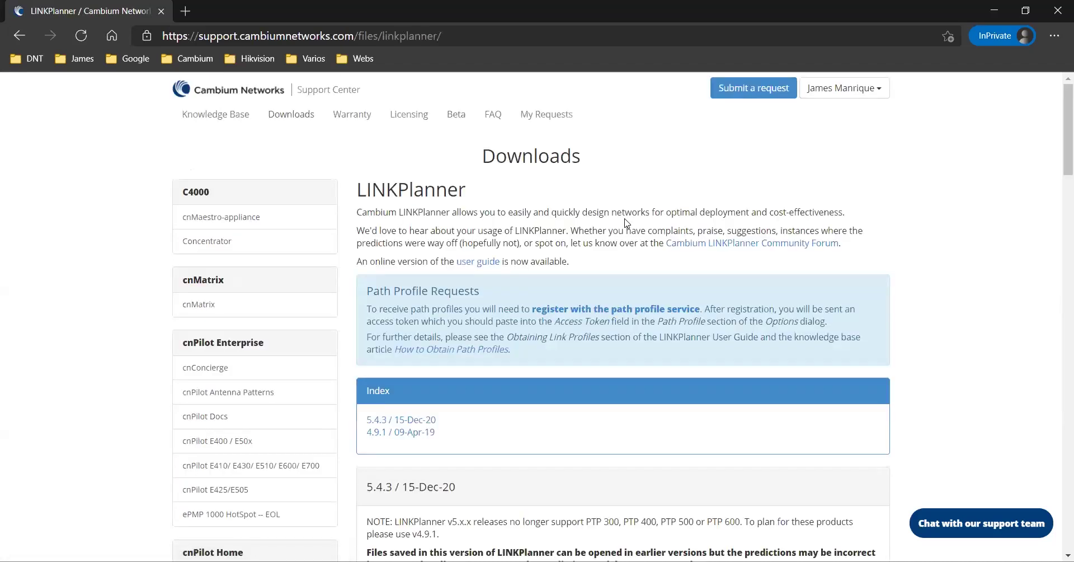
- Examine the LINKPlanner page's introduction, path profile request instructions and version index
scroll(628, 222, "down", 1)
scroll(628, 209, "up", 1)
scroll(627, 208, "down", 1)
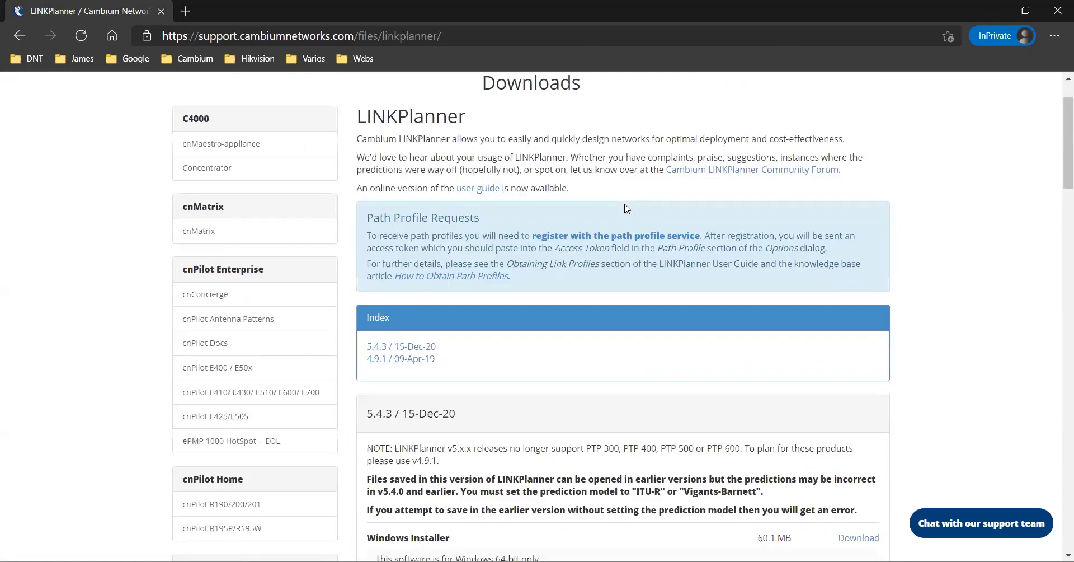
scroll(610, 185, "down", 1)
scroll(610, 185, "down", 1)
scroll(610, 185, "up", 2)
scroll(610, 185, "down", 1)
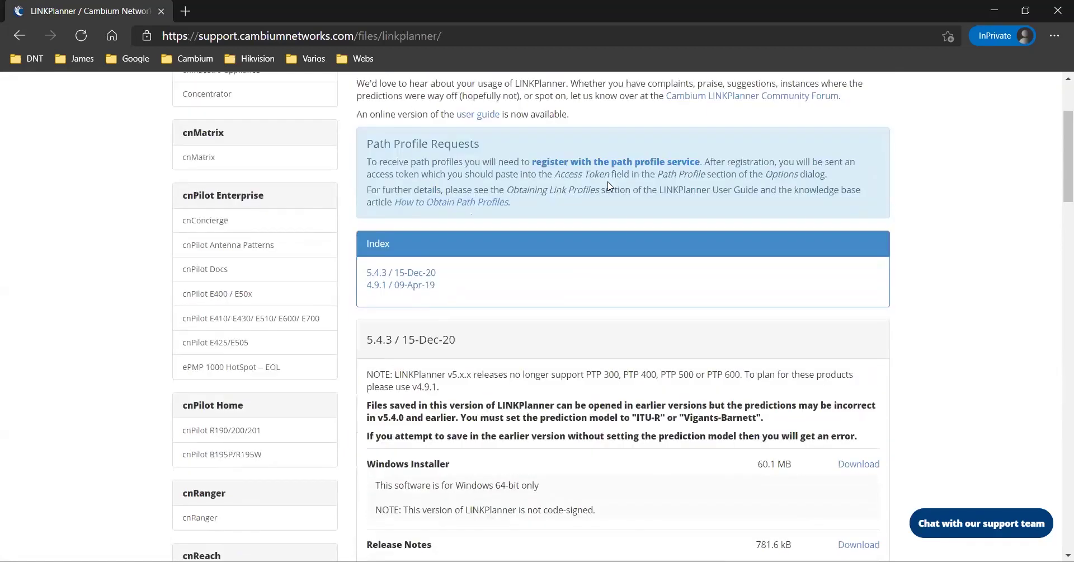
scroll(610, 186, "down", 2)
scroll(459, 146, "up", 2)
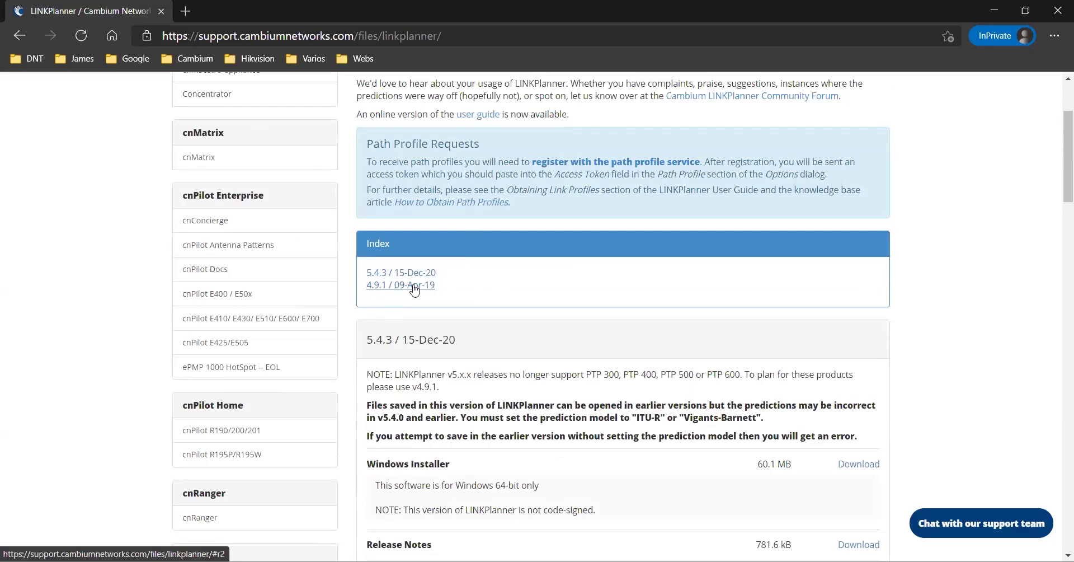
- Examine the files offered for LINKPlanner 5.4.3, including the Windows installer, release notes, user guide and Mac disk image
scroll(709, 305, "down", 4)
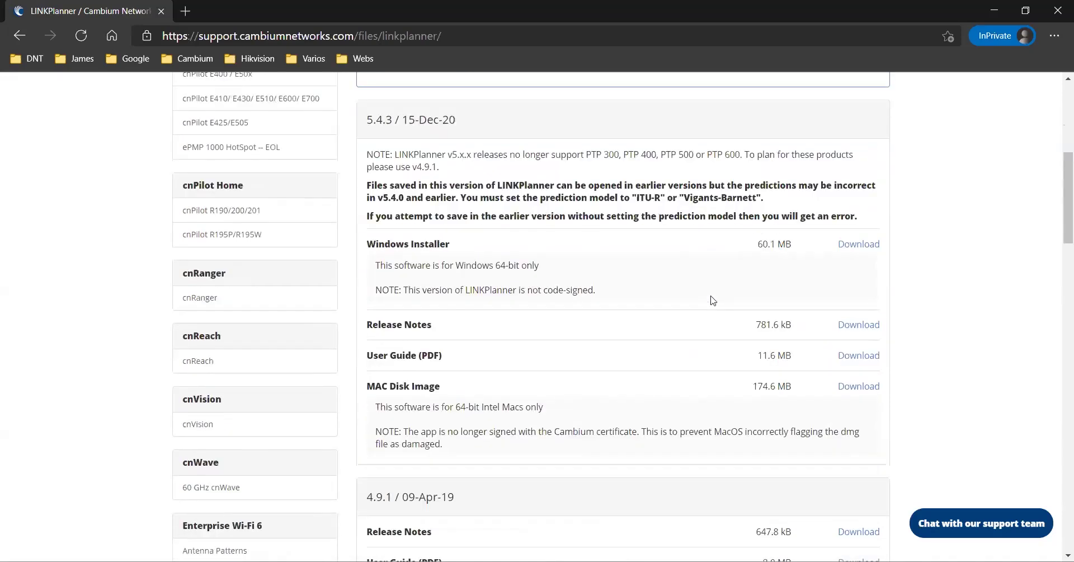
scroll(701, 285, "up", 1)
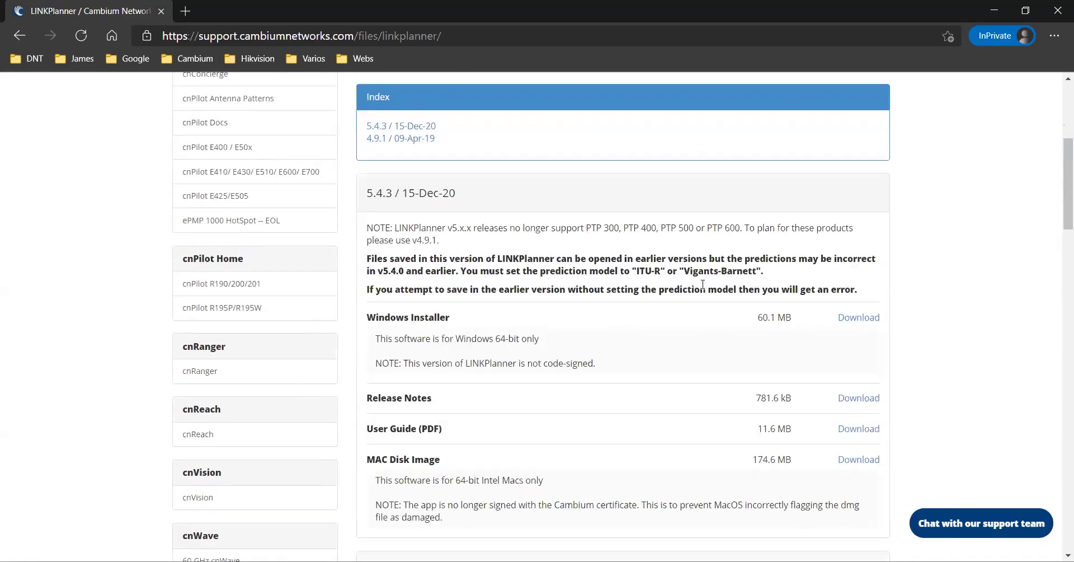
scroll(703, 284, "down", 1)
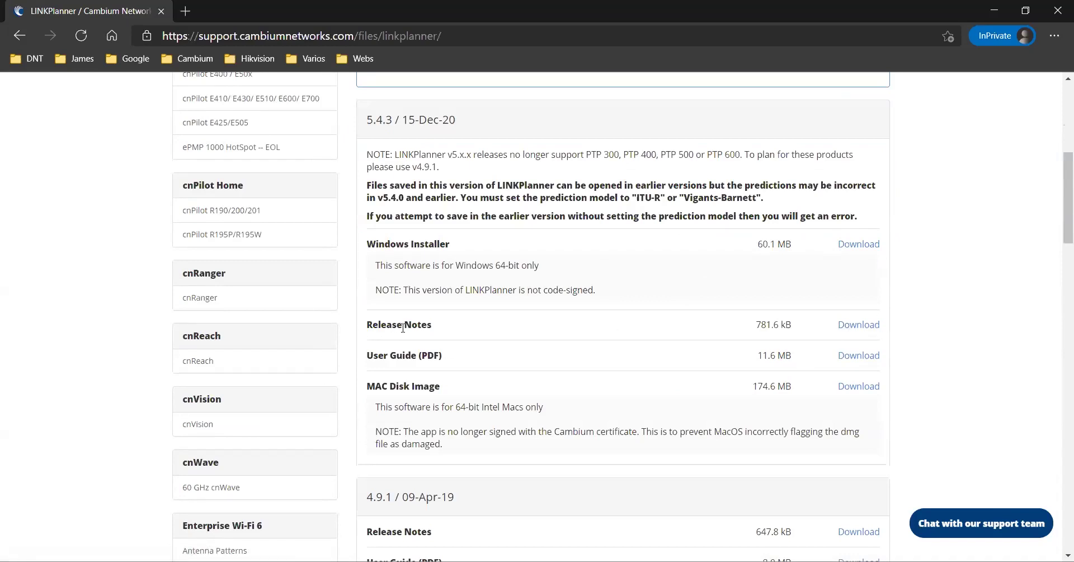
left_click(862, 325)
scroll(630, 231, "down", 3)
scroll(620, 221, "up", 1)
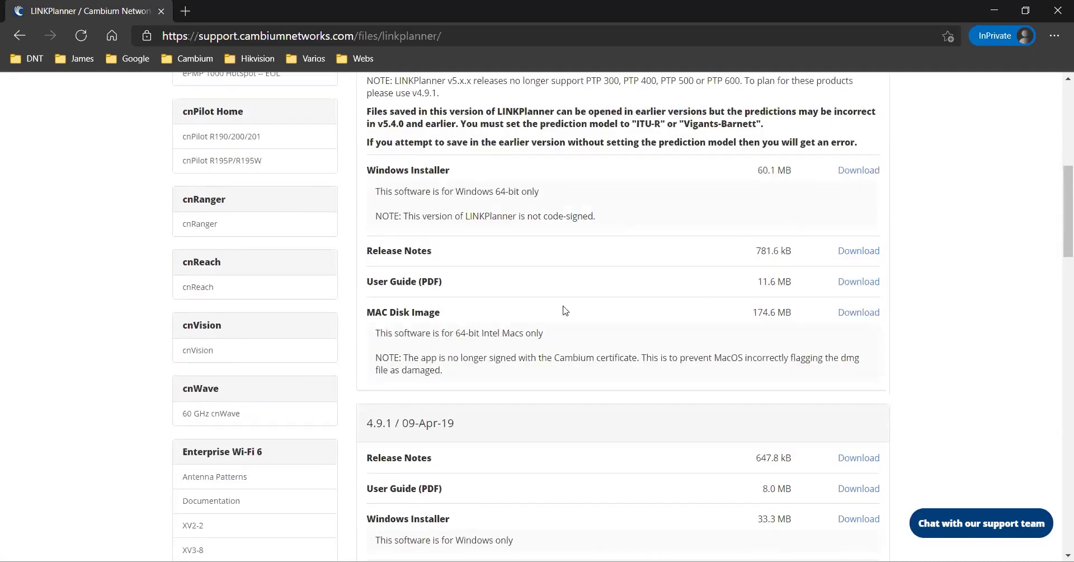
- Compare the files offered for LINKPlanner 4.9.1 with those offered for version 5.4.3
scroll(615, 380, "down", 1)
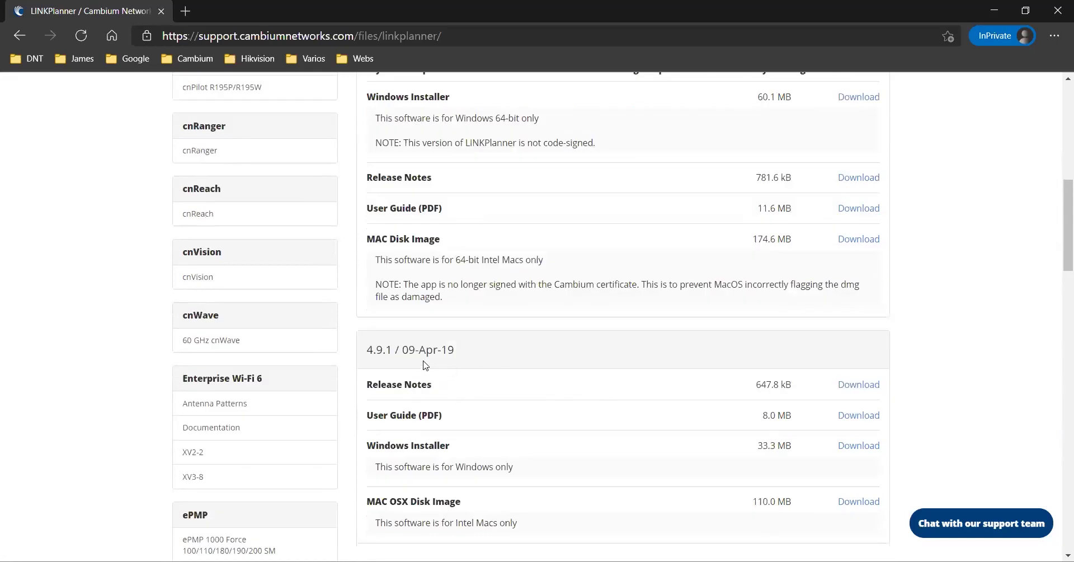
scroll(622, 415, "up", 4)
scroll(620, 412, "down", 2)
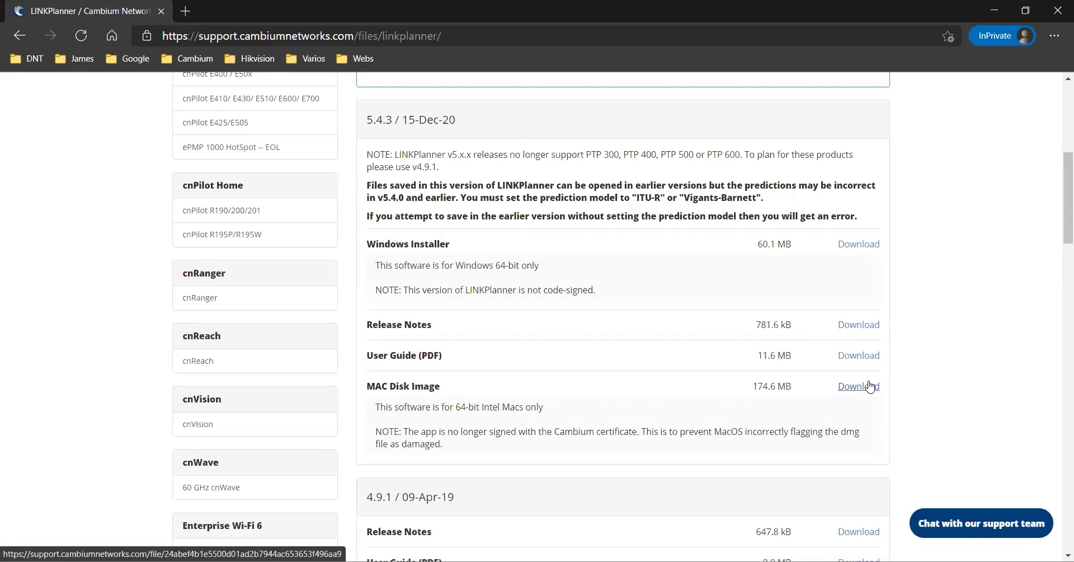
scroll(869, 386, "down", 3)
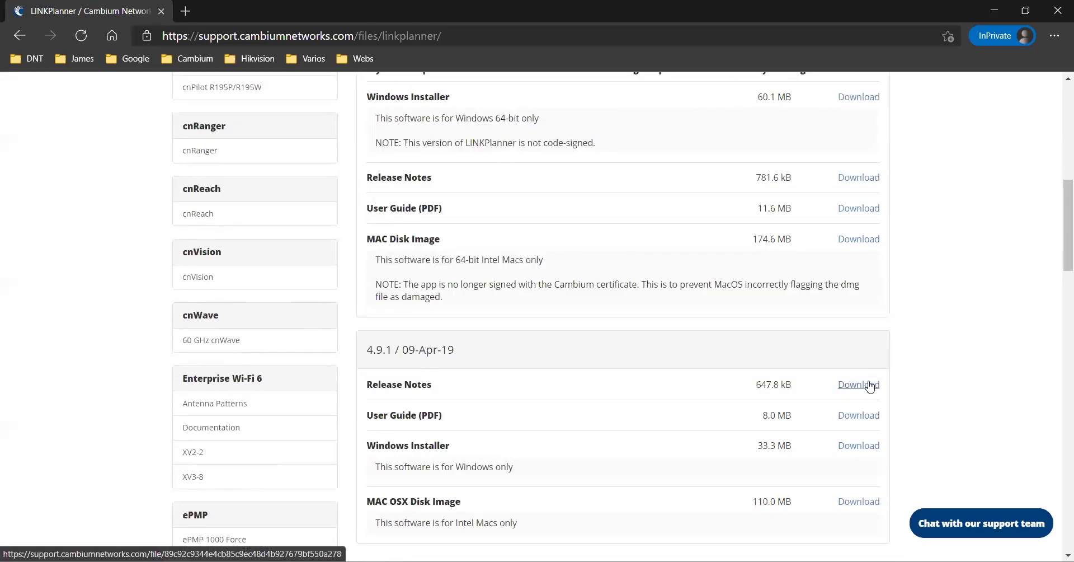
scroll(869, 386, "up", 4)
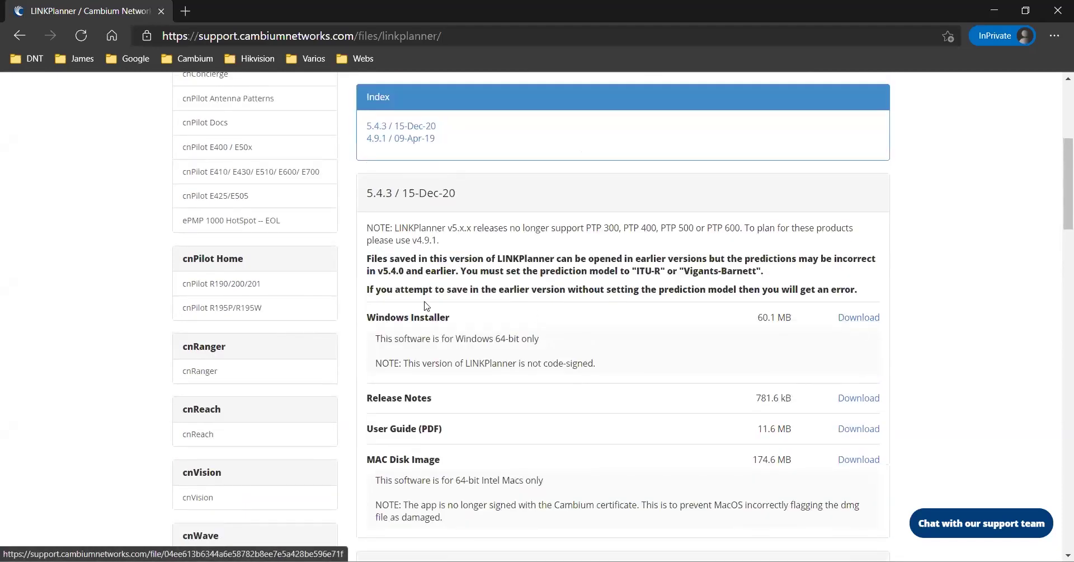
- Download the Windows Installer for LINKPlanner 5.4.3, check it in the browser's downloads list and return to the LINKPlanner page
left_click(860, 325)
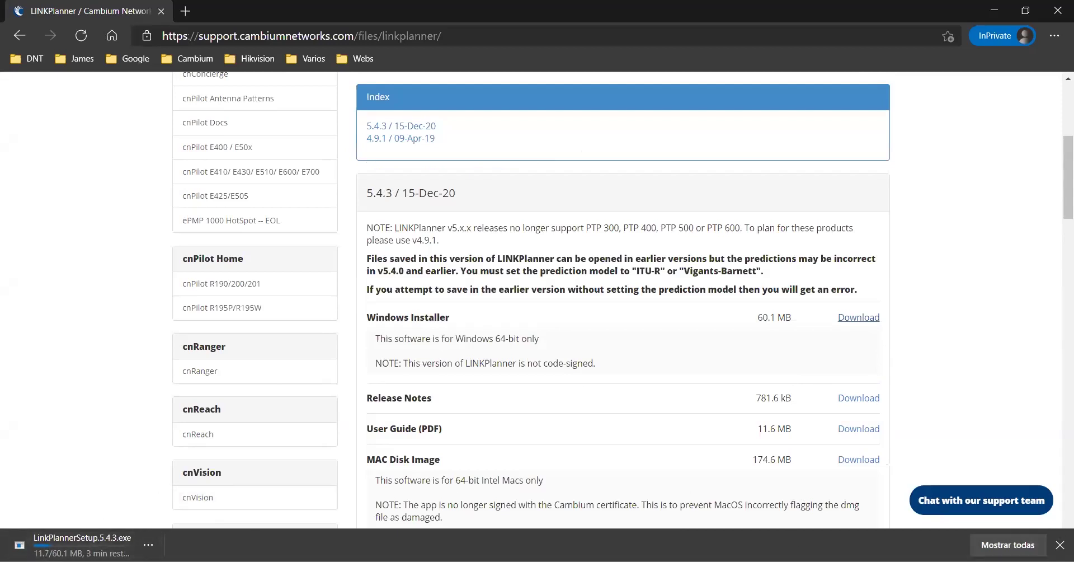
key("ctrl+j")
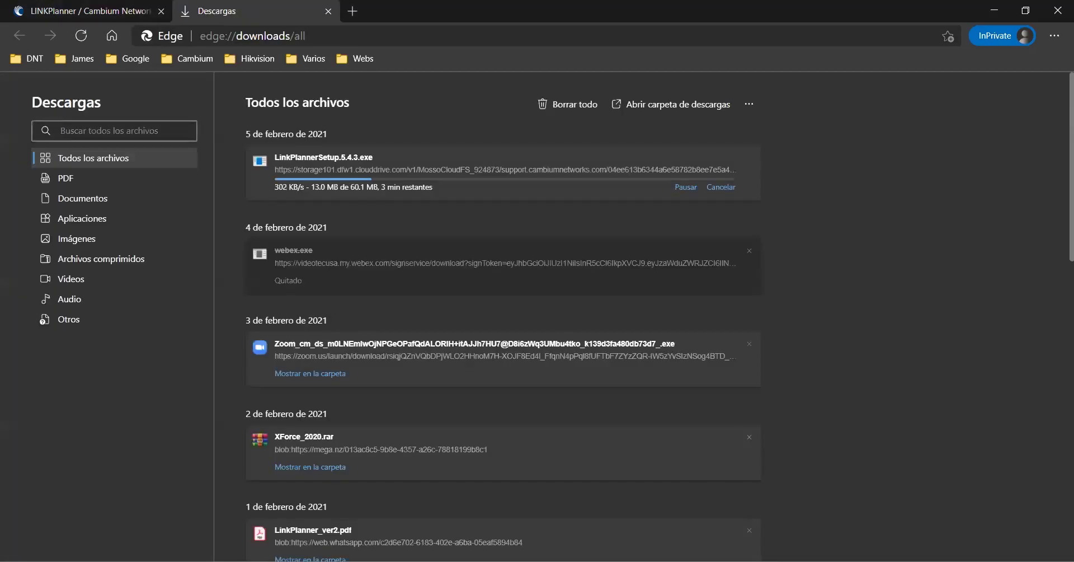
left_click(96, 8)
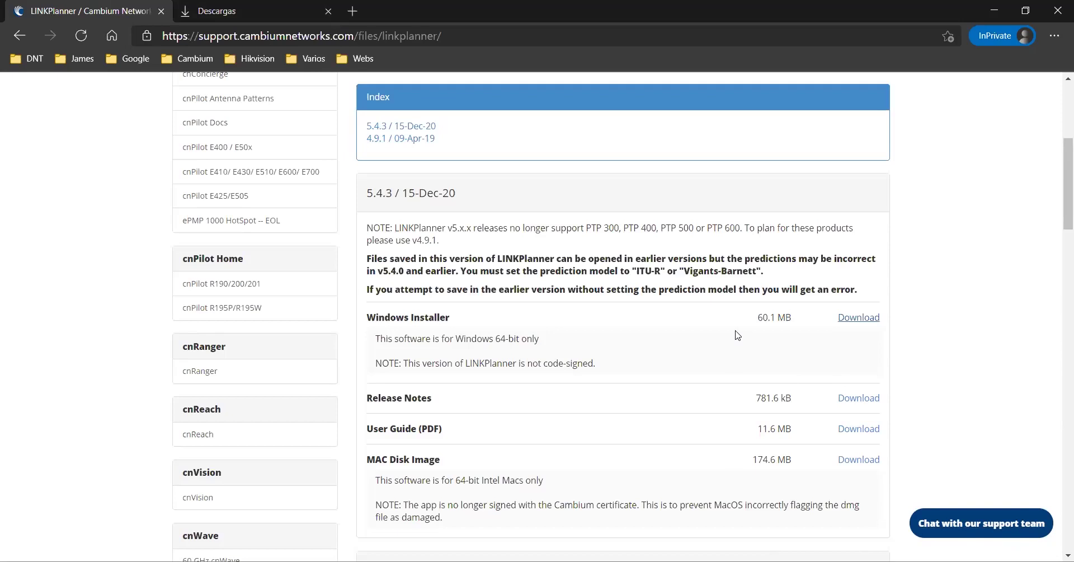
scroll(737, 335, "up", 1)
scroll(738, 334, "down", 1)
scroll(738, 335, "down", 2)
scroll(737, 335, "up", 2)
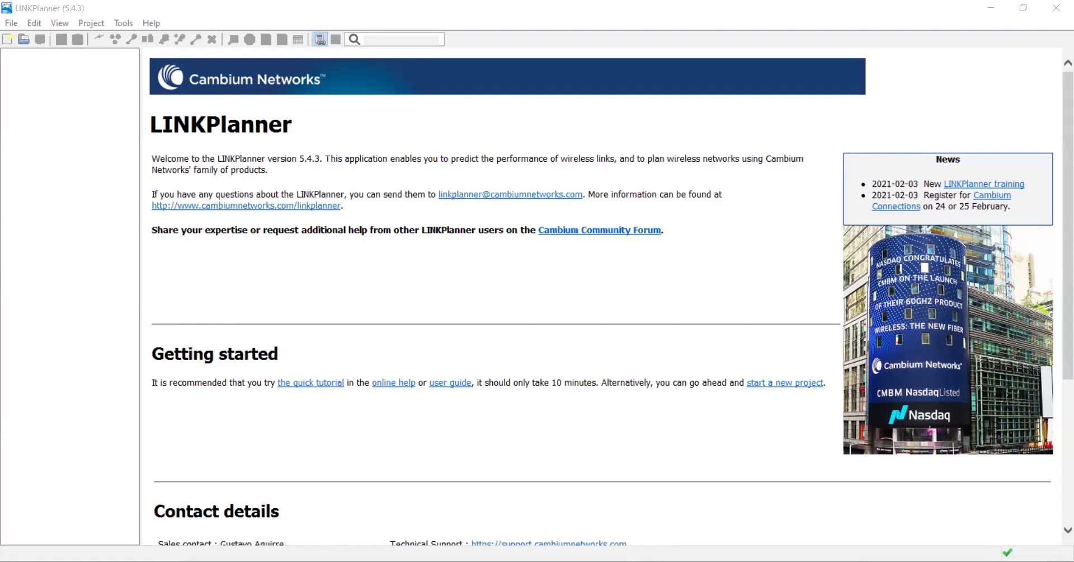
right_click(1007, 552)
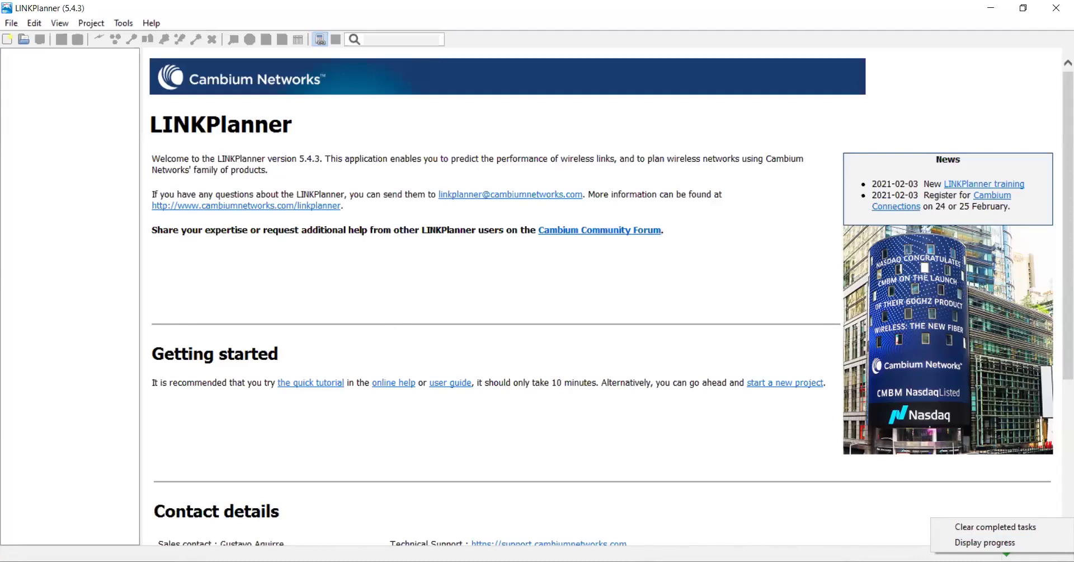
key("Escape")
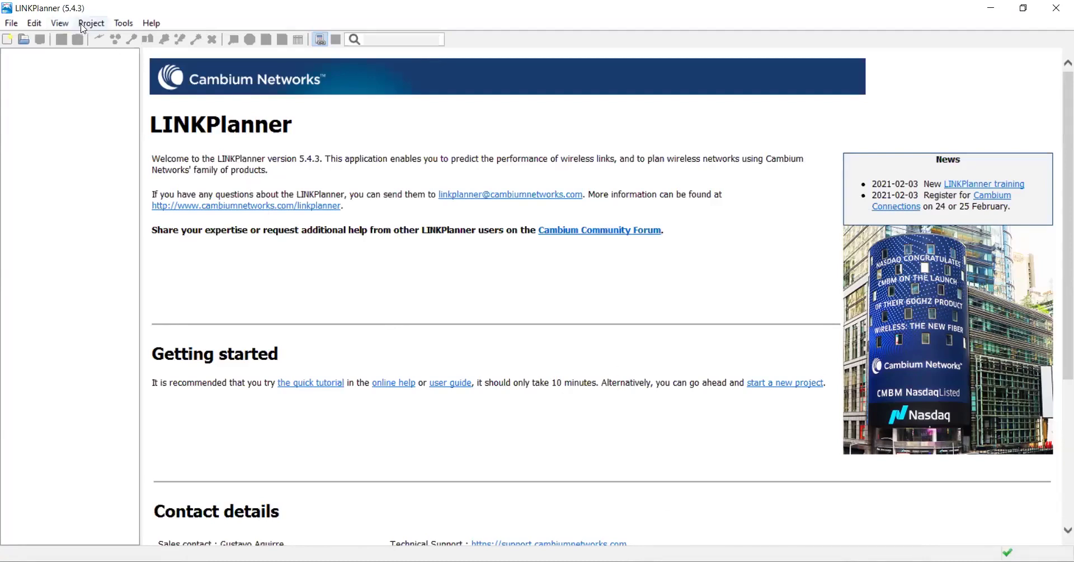
- In LINKPlanner, open the program options and review the personal information fields for name, organization, watermark, phone and email
left_click(122, 23)
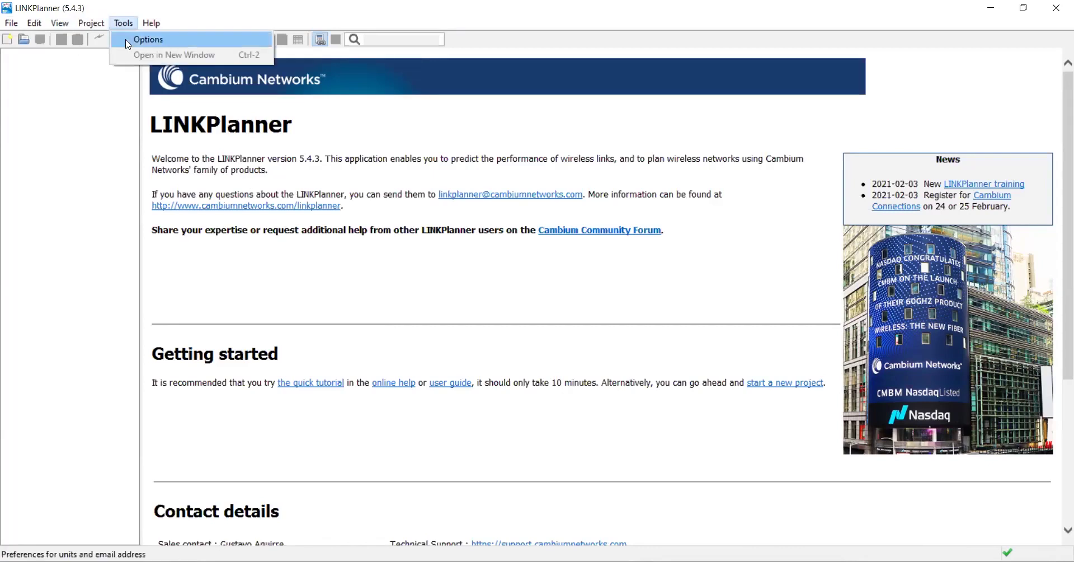
left_click(128, 40)
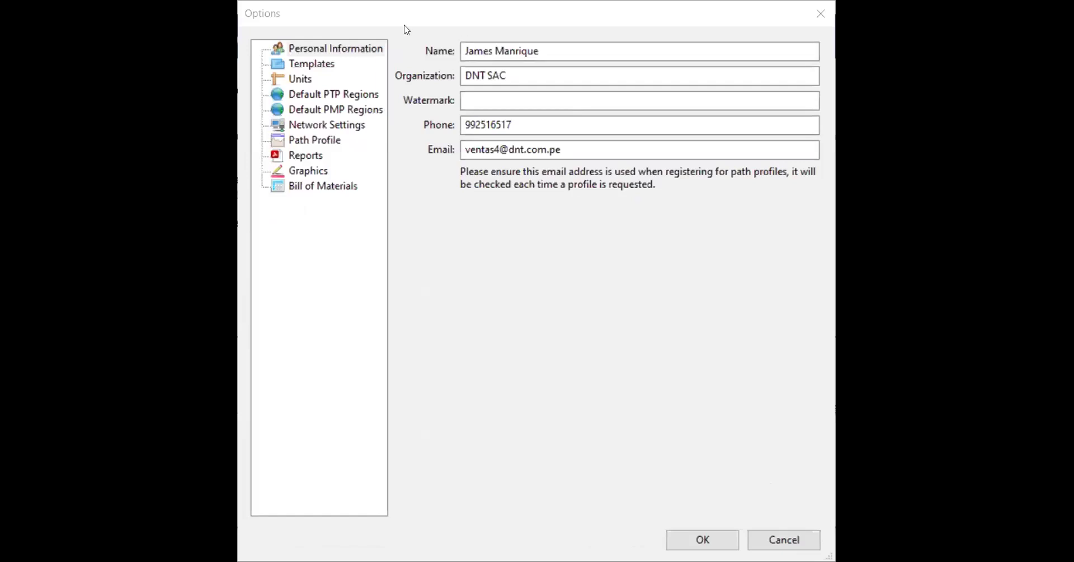
left_click(312, 51)
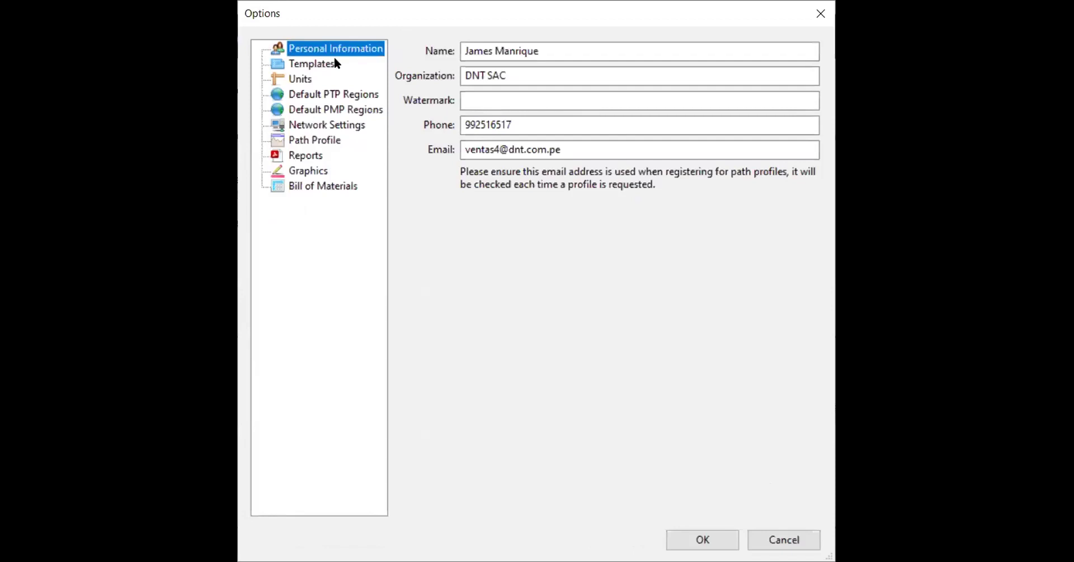
left_click(515, 73)
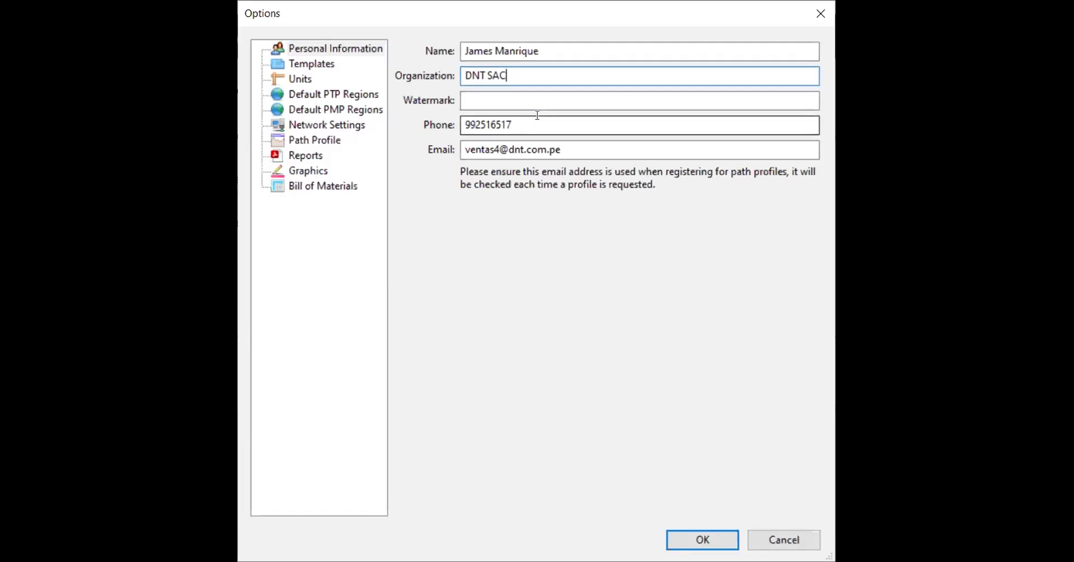
left_click(547, 96)
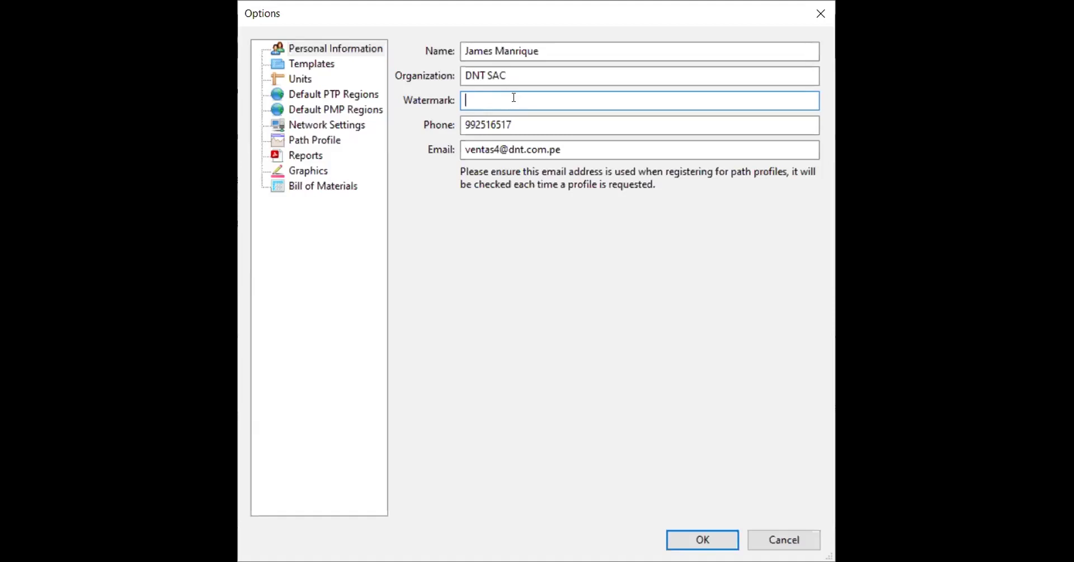
left_click(531, 121)
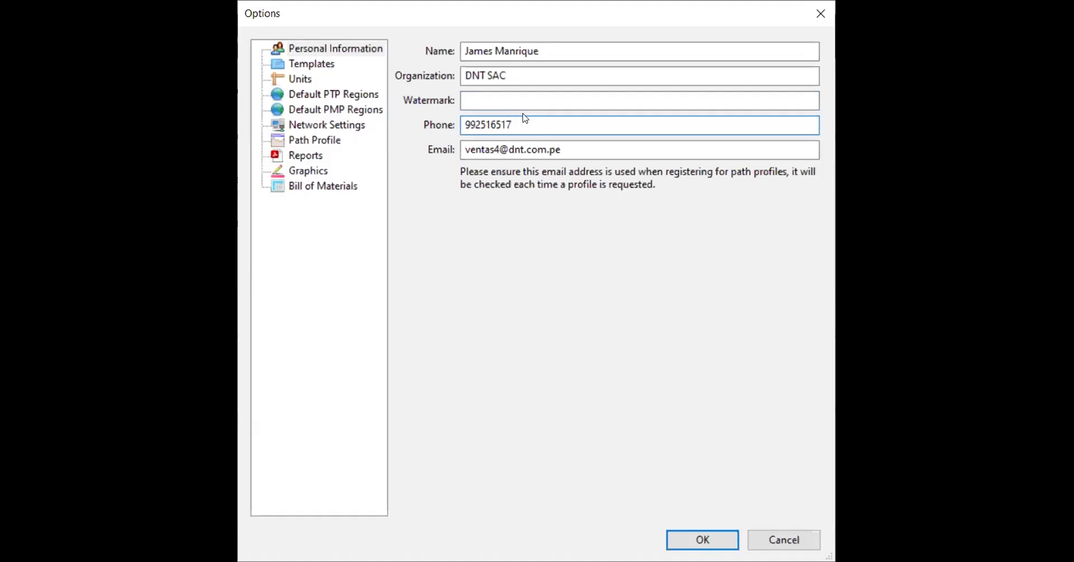
left_click(586, 144)
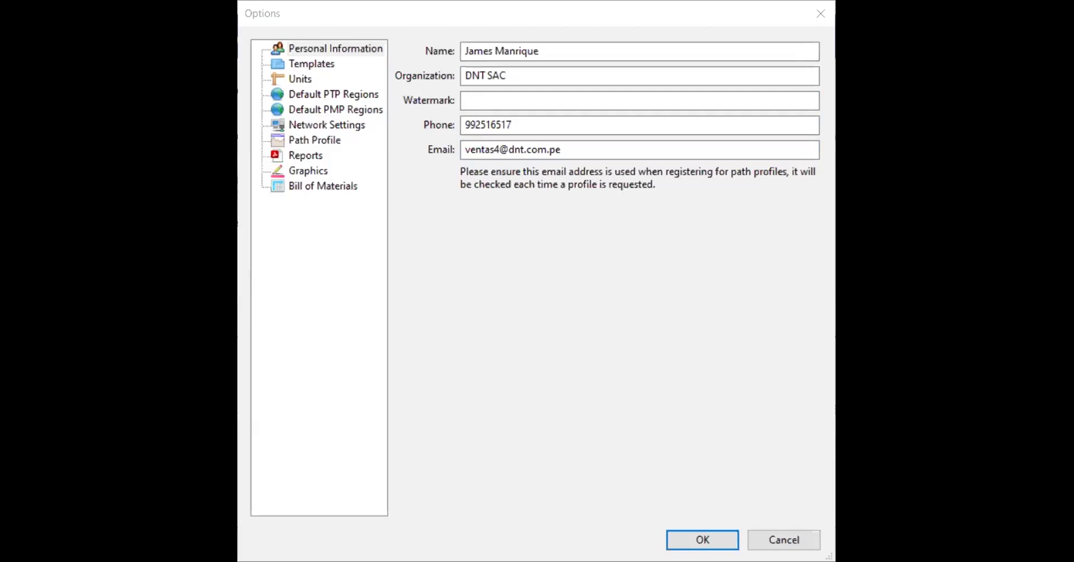
- Review the template settings and the unit choices for height, latitude/longitude and MAC address, keeping the current selections
left_click(315, 66)
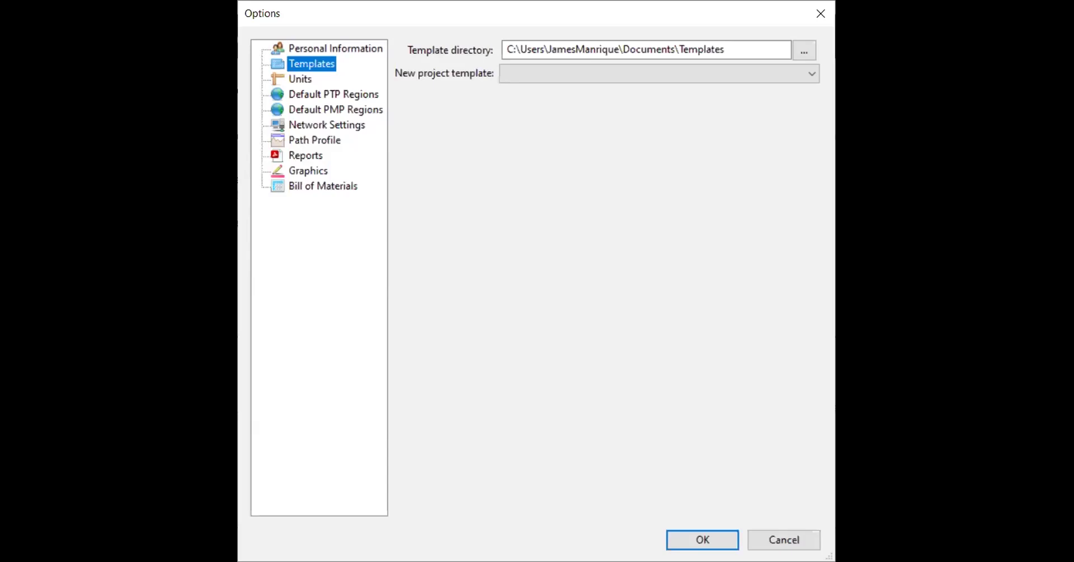
left_click(300, 78)
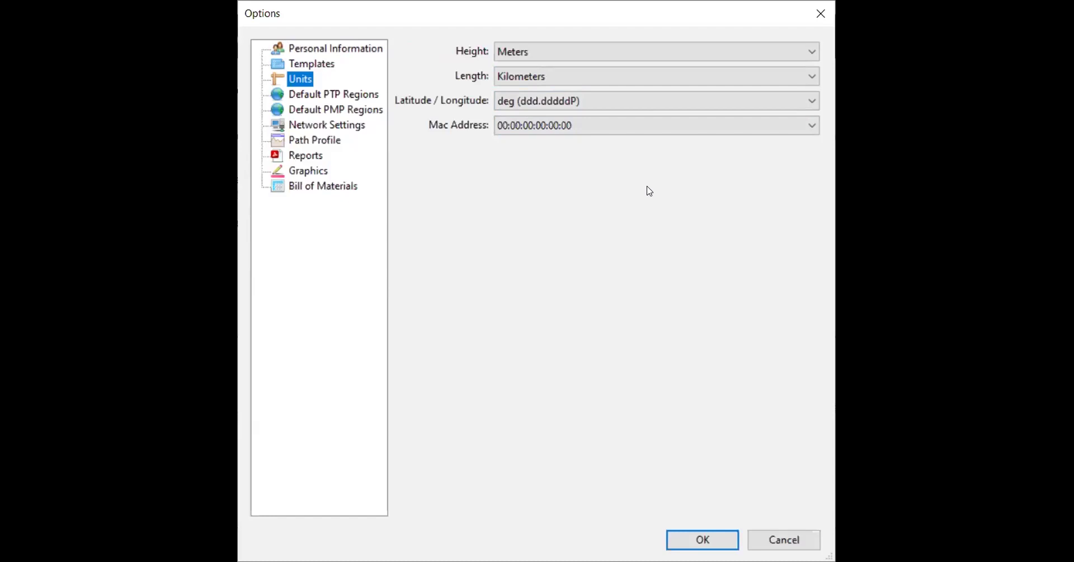
left_click(810, 52)
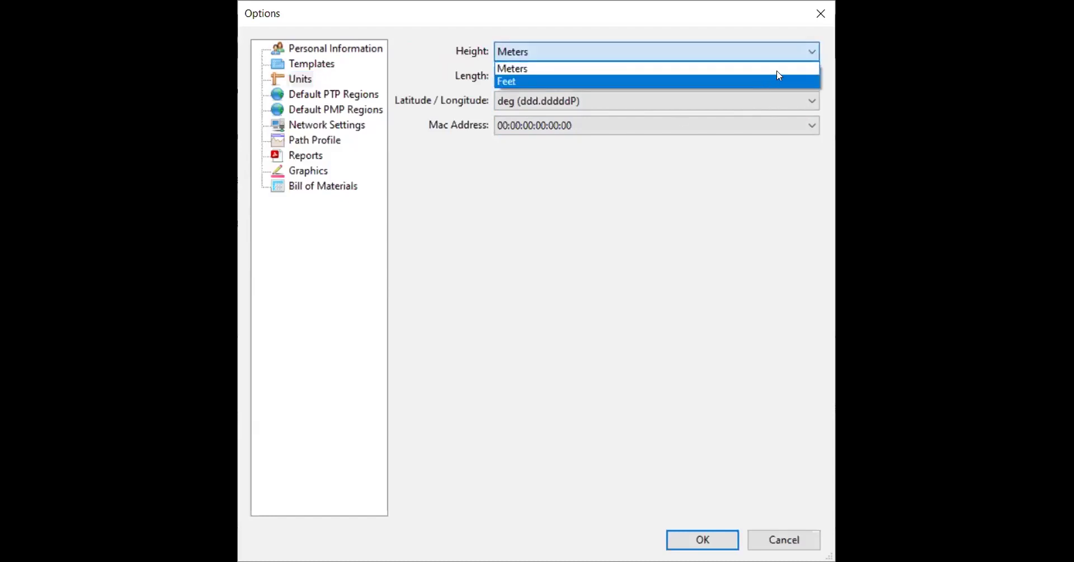
left_click(810, 52)
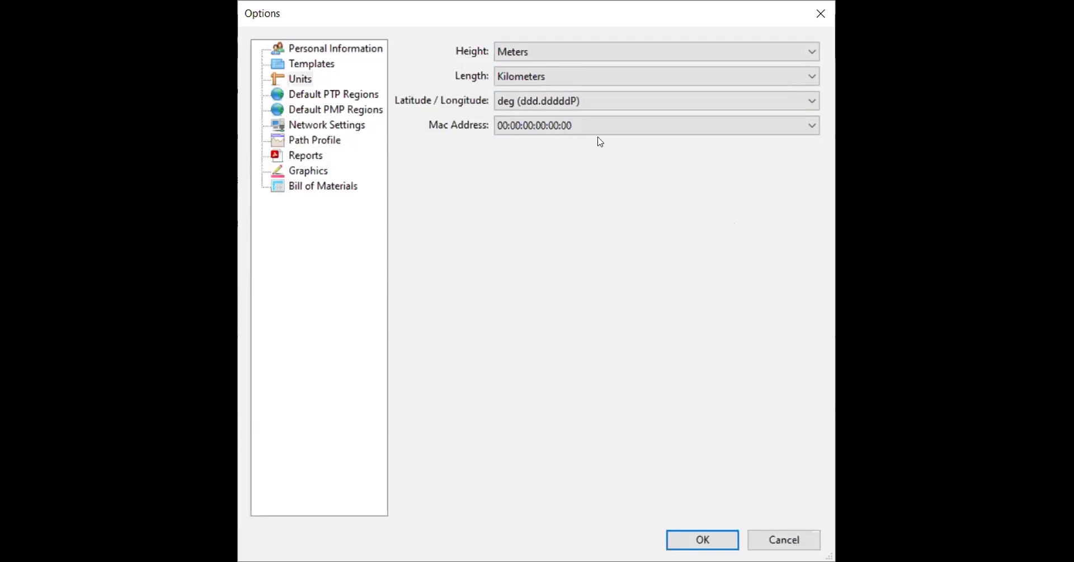
left_click(814, 102)
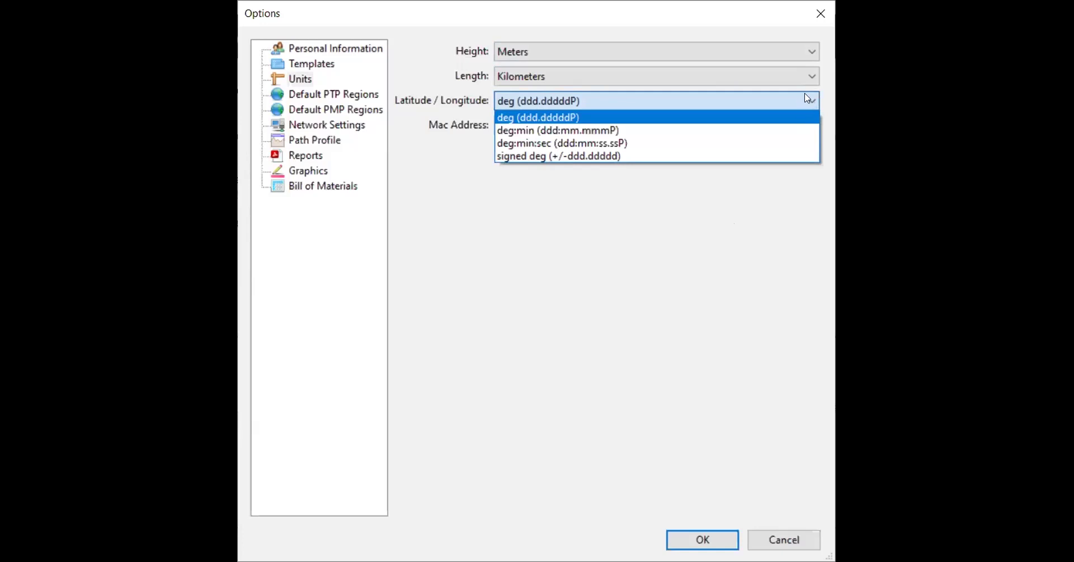
left_click(807, 98)
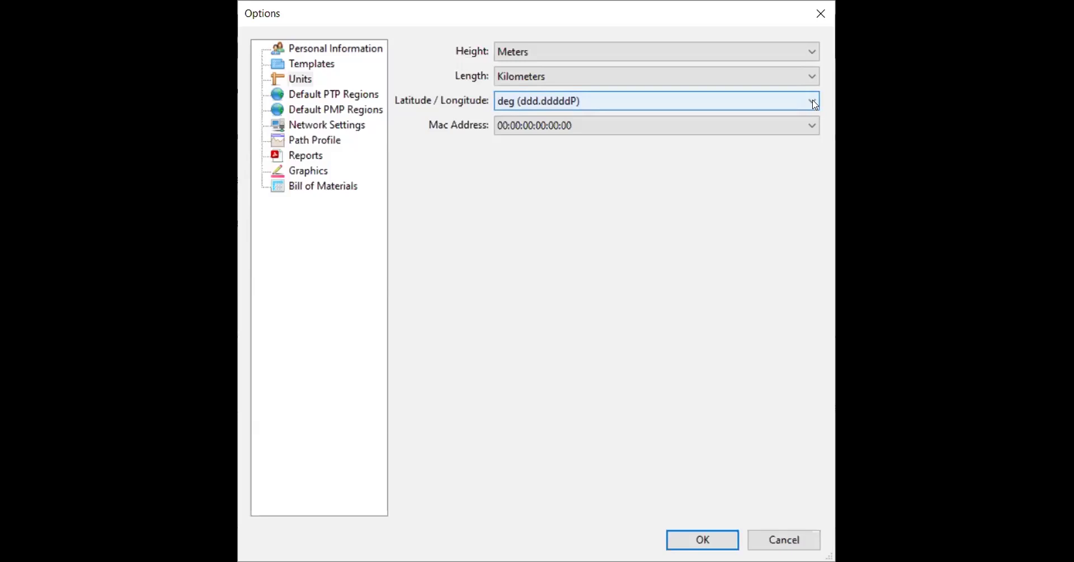
left_click(808, 127)
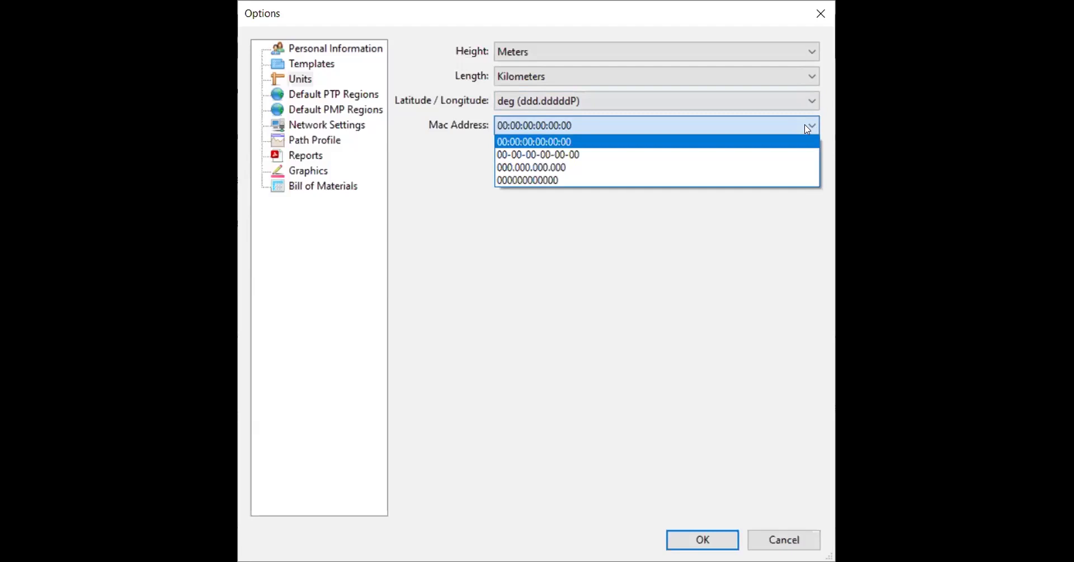
left_click(322, 103)
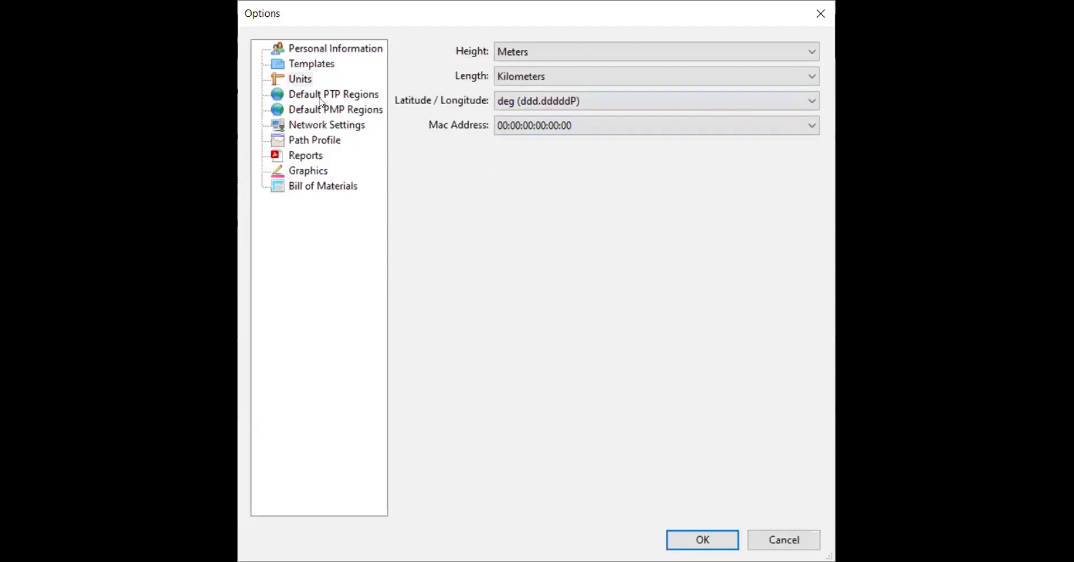
- Examine the preferred license order for the 5.8 GHz band in the default PTP regions and cancel without reordering
left_click(322, 98)
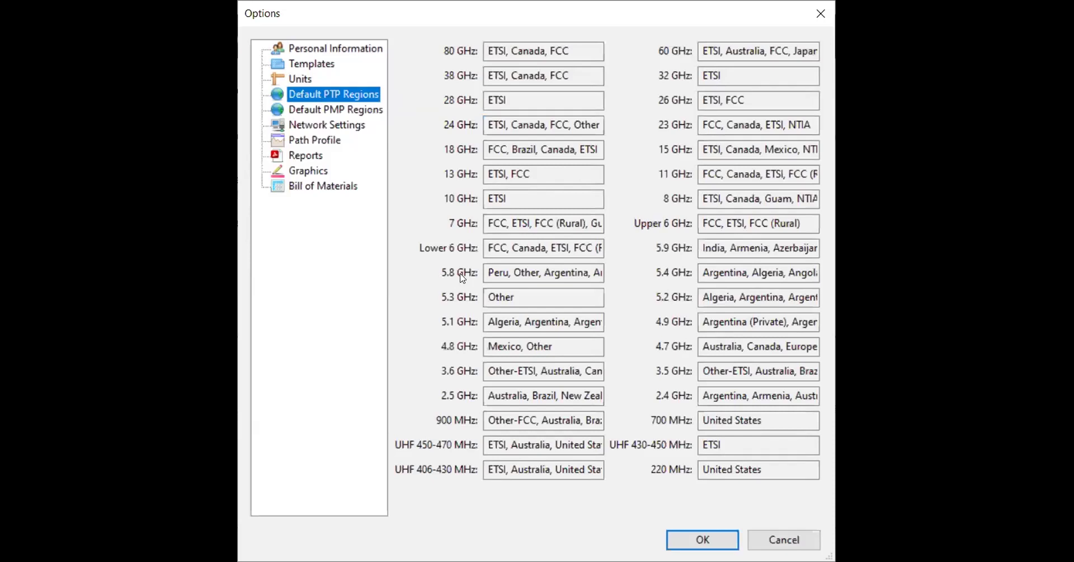
left_click(490, 269)
left_click(537, 333)
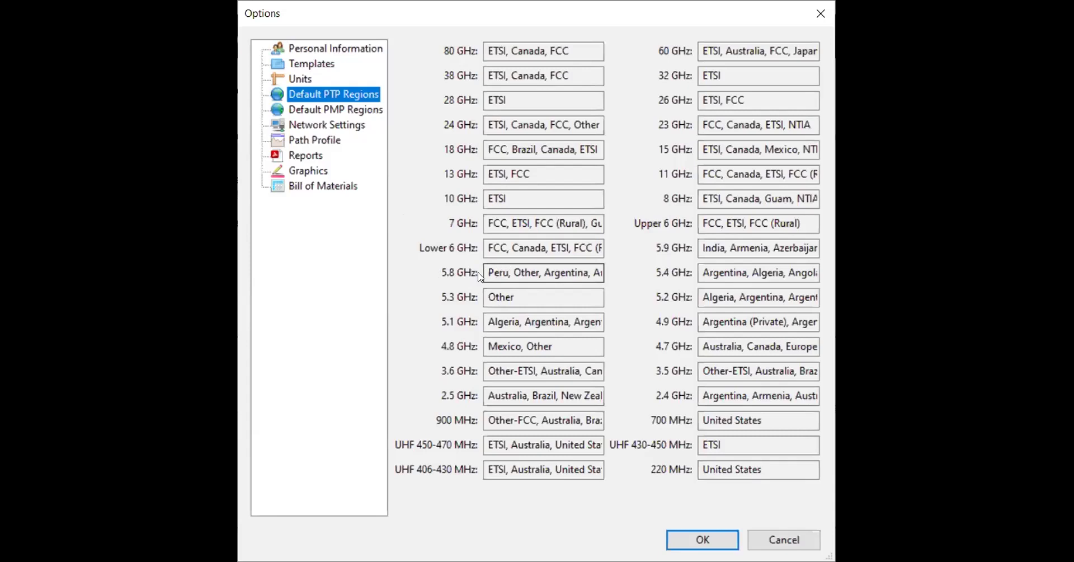
left_click(513, 275)
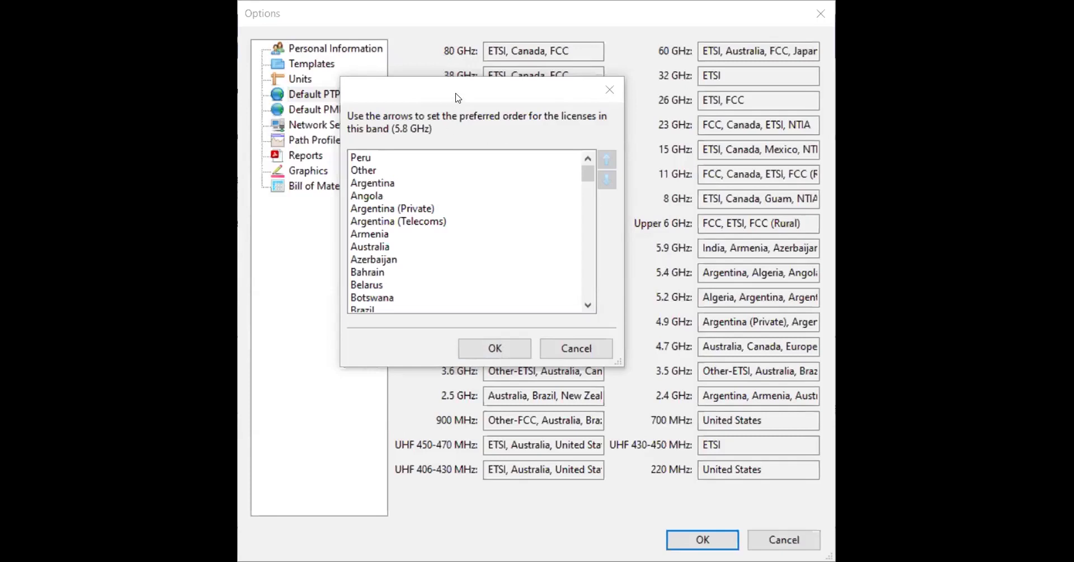
left_click_drag(457, 98, 521, 110)
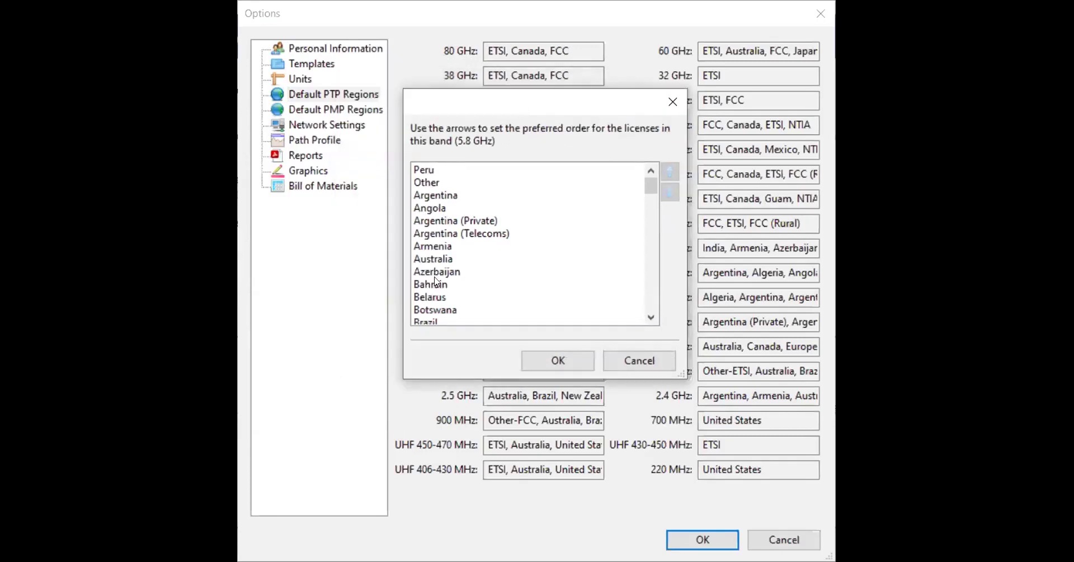
scroll(441, 279, "down", 5)
scroll(441, 283, "up", 5)
left_click(431, 272)
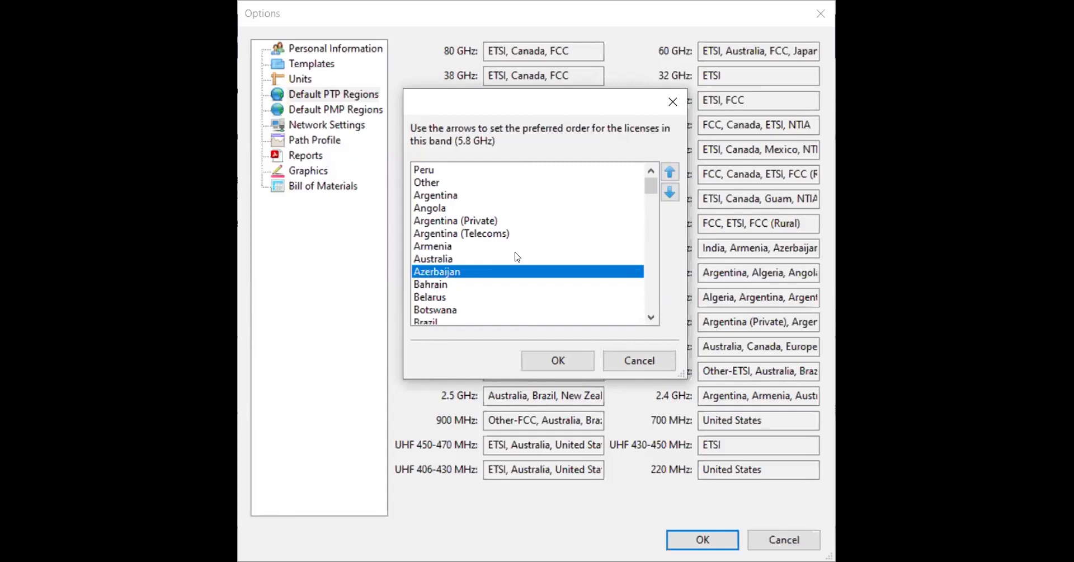
left_click(615, 360)
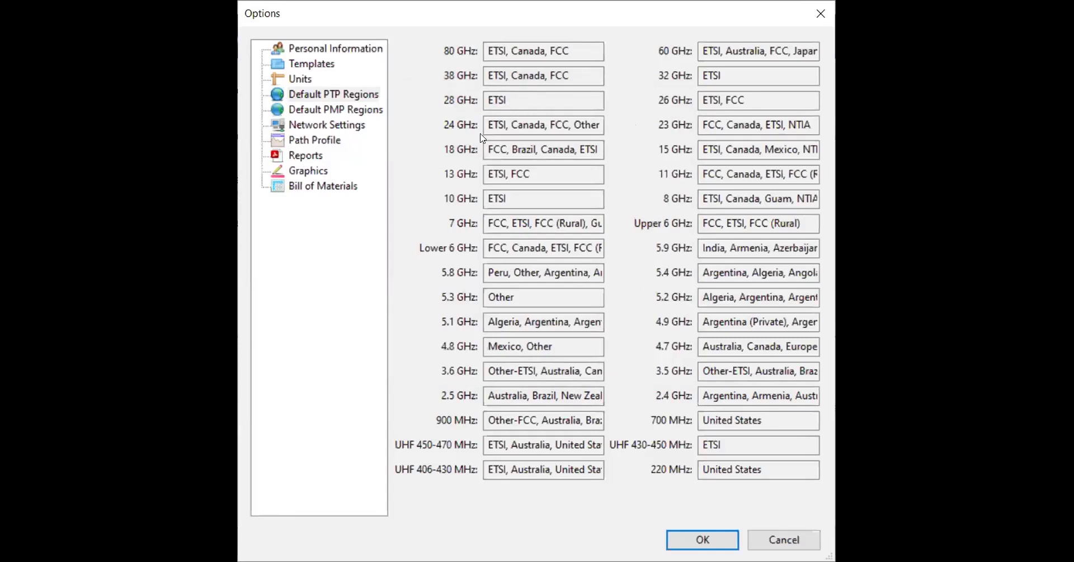
- Check the preferred license order for the 5.3 GHz band in the default PTP regions and cancel without reordering
left_click(504, 297)
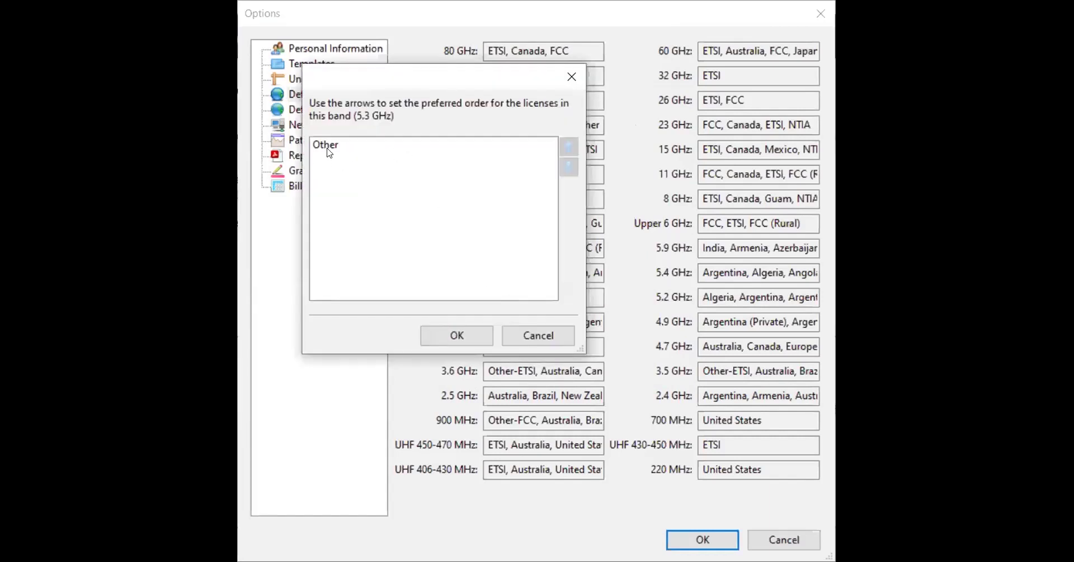
left_click(530, 336)
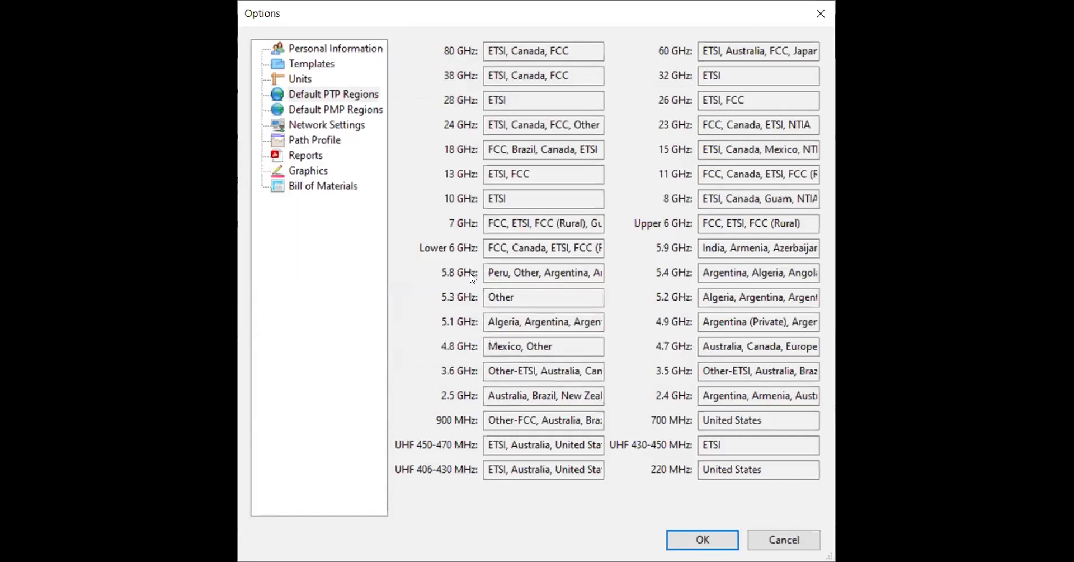
- Move Other to the first place in the 900 MHz license order of the default PTP regions and accept the order
left_click(509, 421)
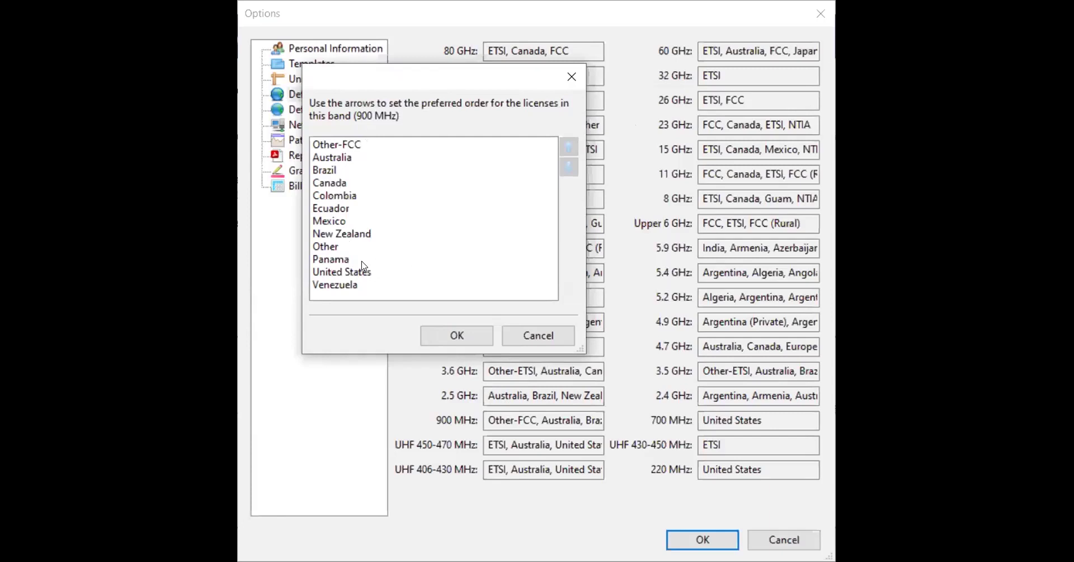
left_click(330, 251)
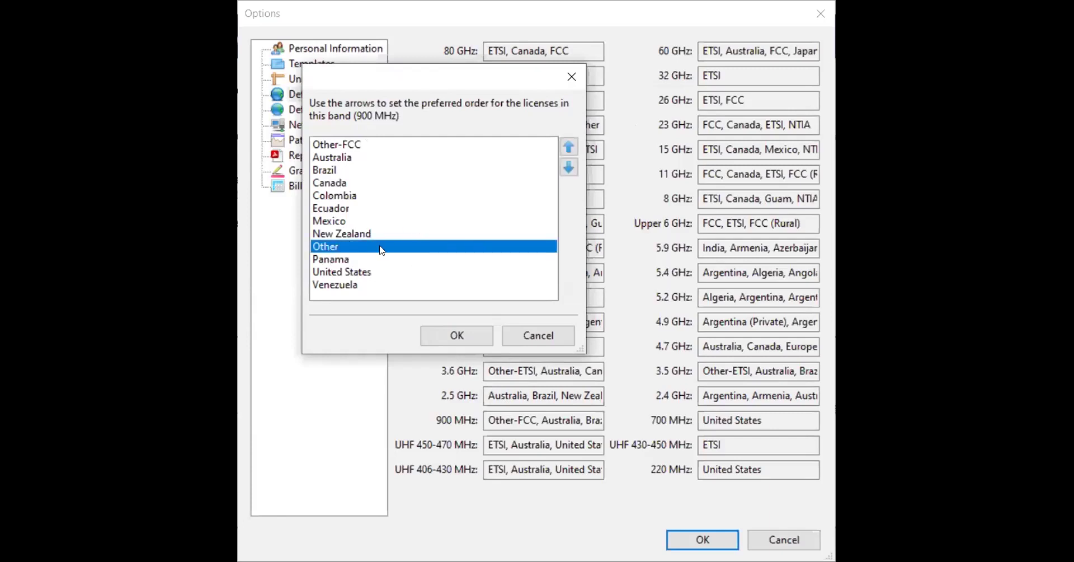
left_click(569, 152)
left_click(569, 152)
left_click(569, 152)
left_click(569, 151)
left_click(570, 151)
left_click(568, 151)
left_click(569, 151)
left_click(569, 151)
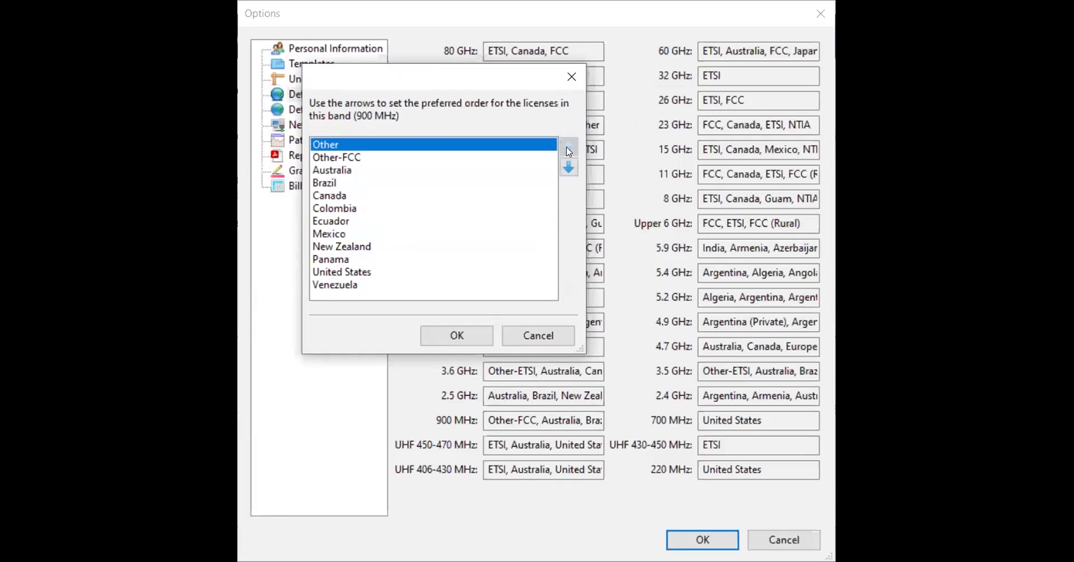
left_click(457, 336)
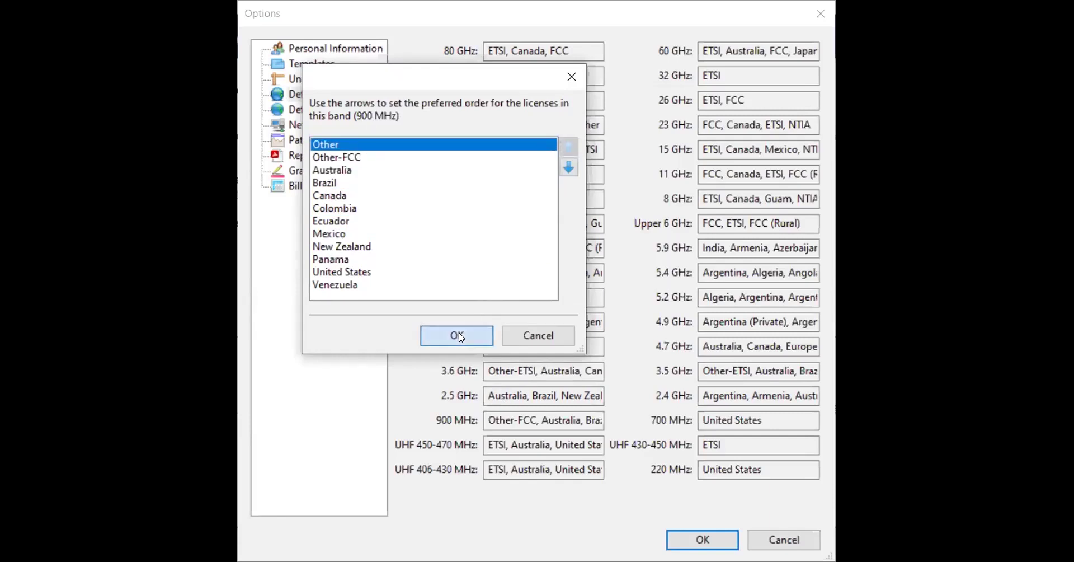
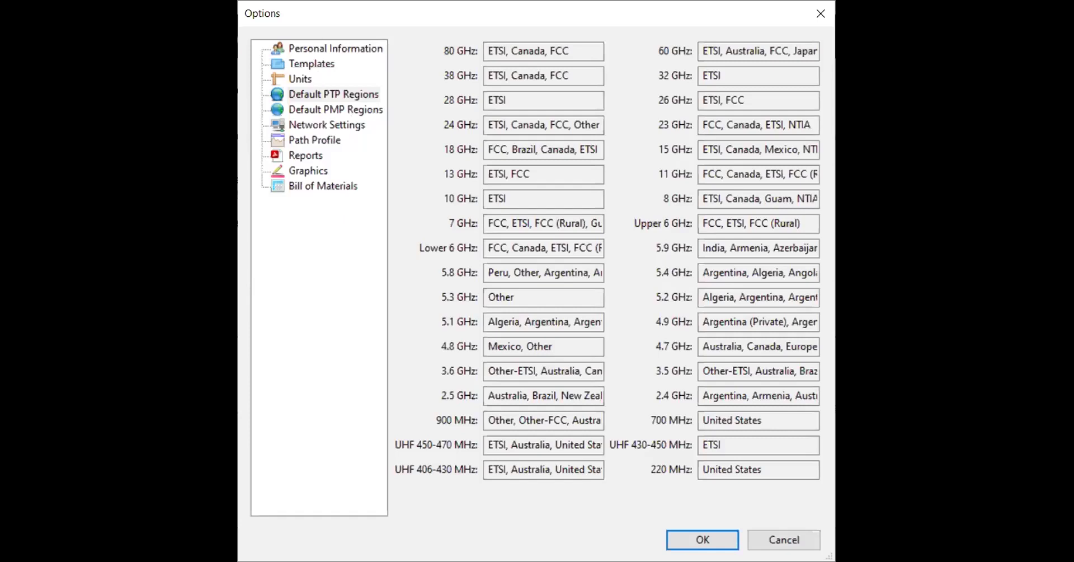
- Review the default PMP regions, the network proxy settings and the path profile options
left_click(335, 110)
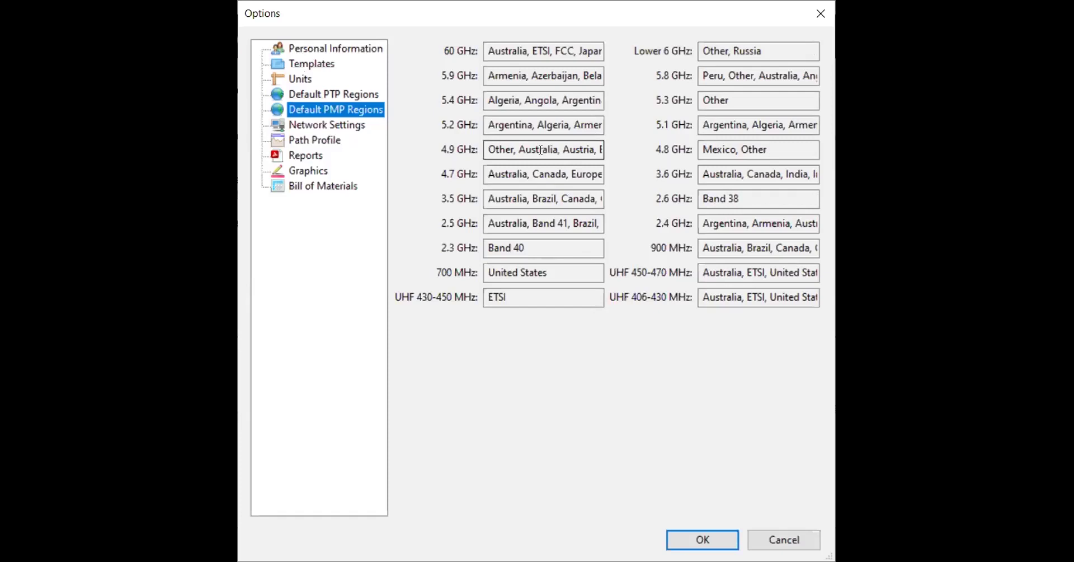
left_click(340, 129)
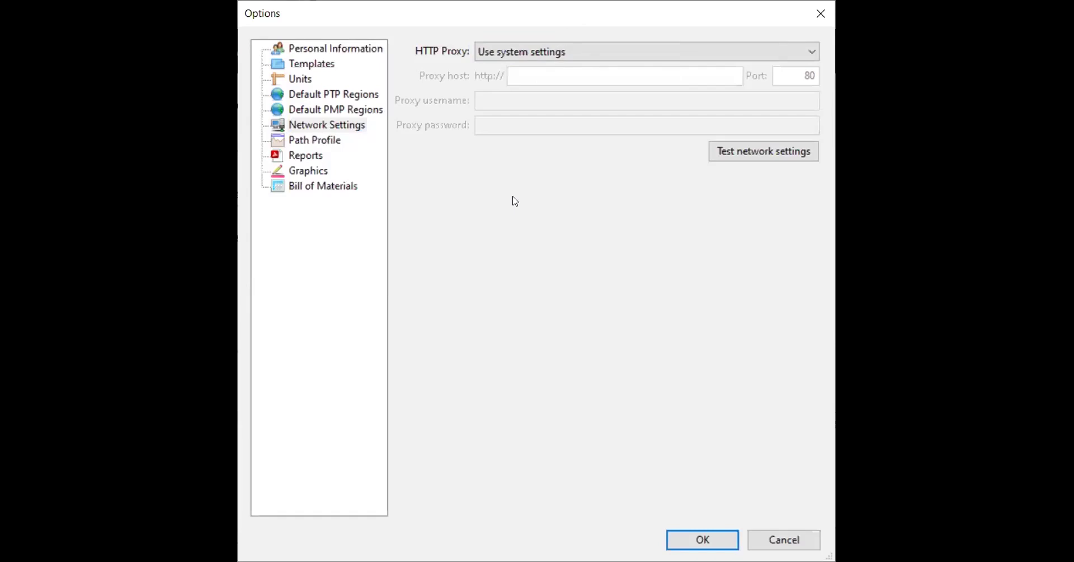
left_click(317, 141)
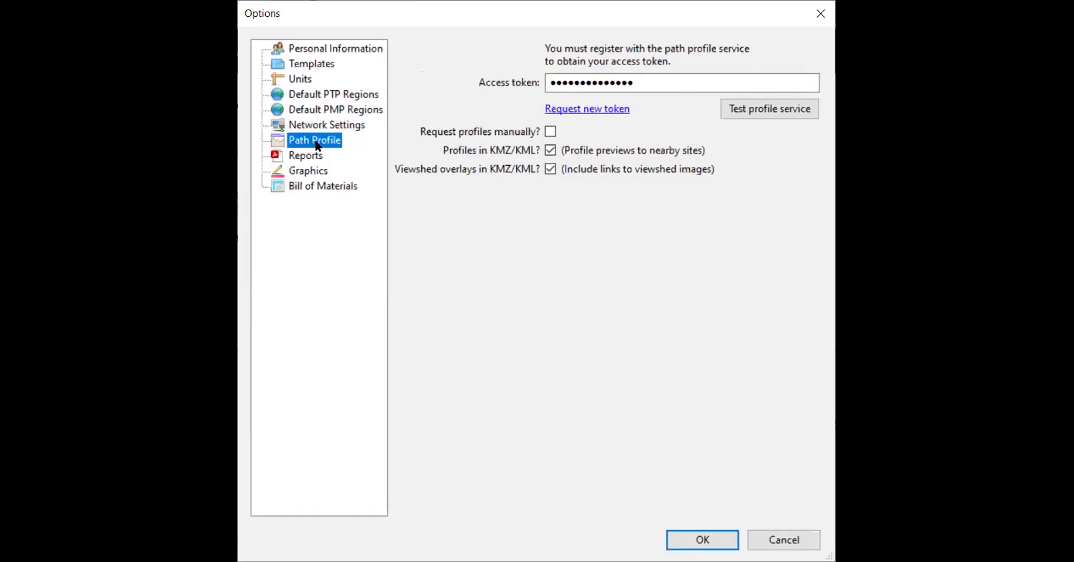
- Check the email address in the personal information that must match the path profile registration
left_click(348, 49)
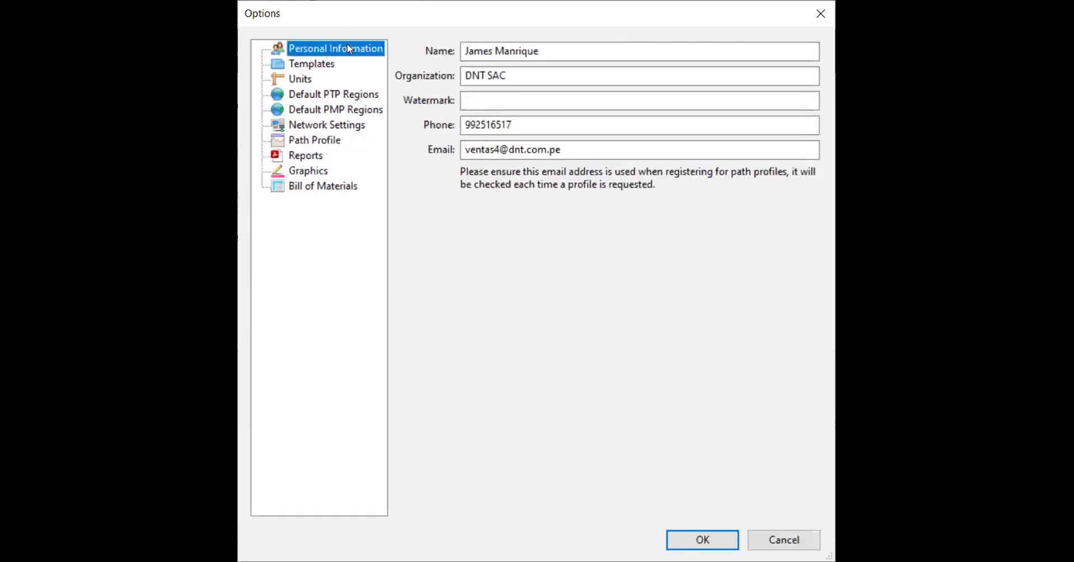
left_click(578, 149)
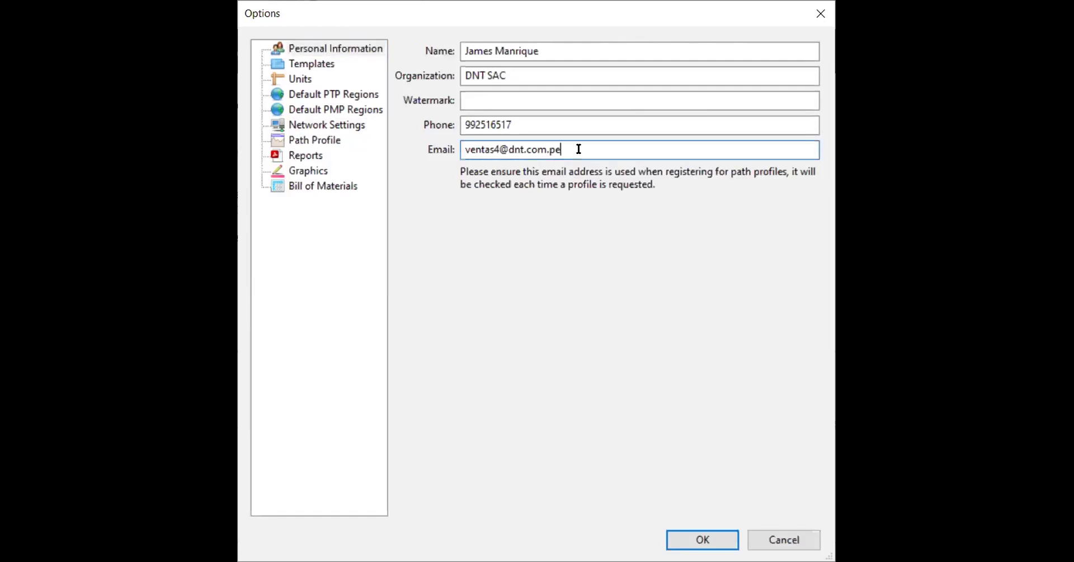
left_click_drag(561, 151, 462, 154)
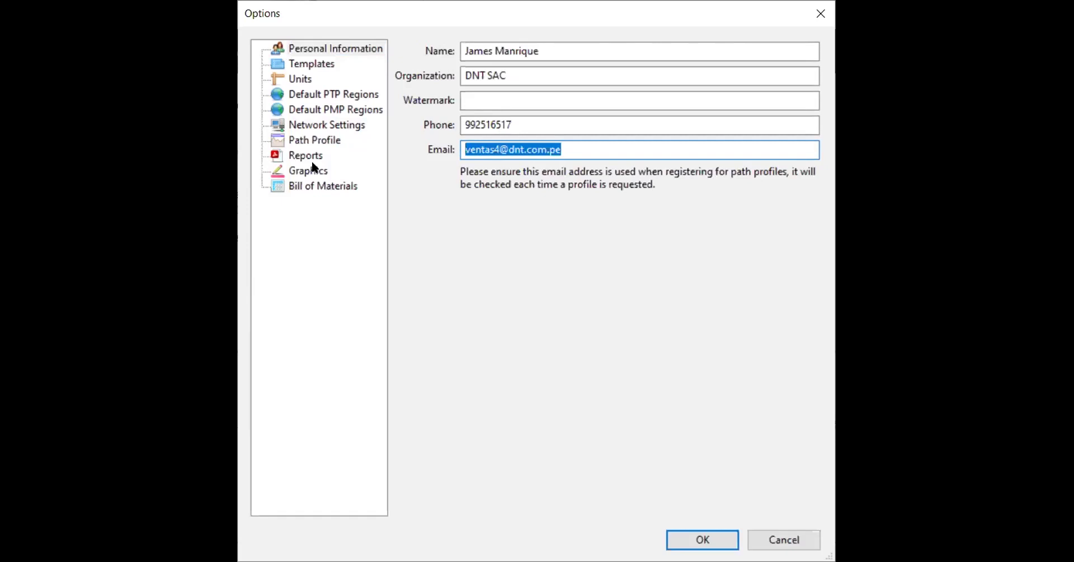
- Test the path profile service with the stored access token and dismiss the validation message
left_click(320, 142)
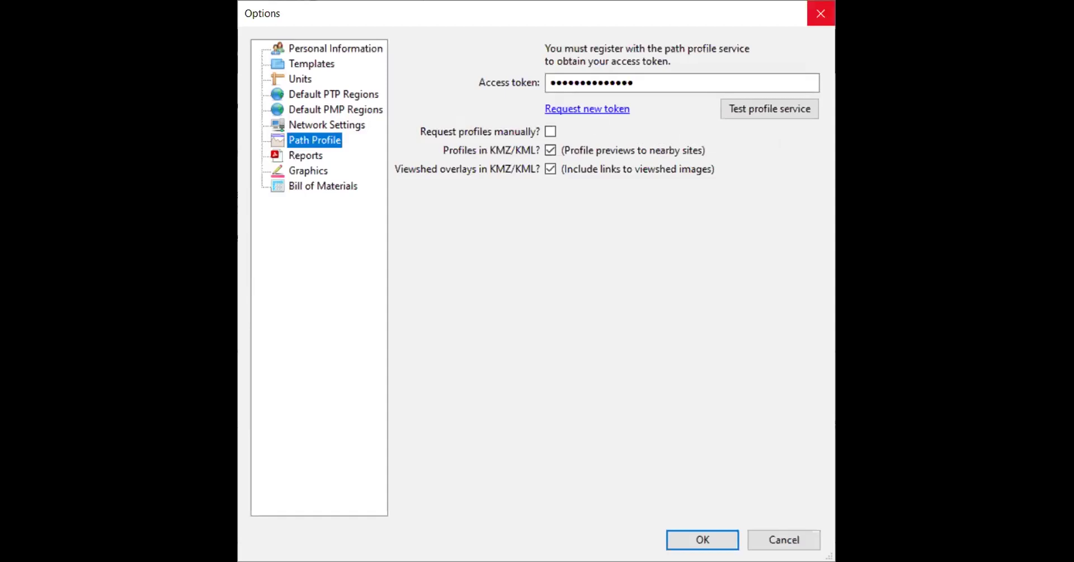
left_click(774, 110)
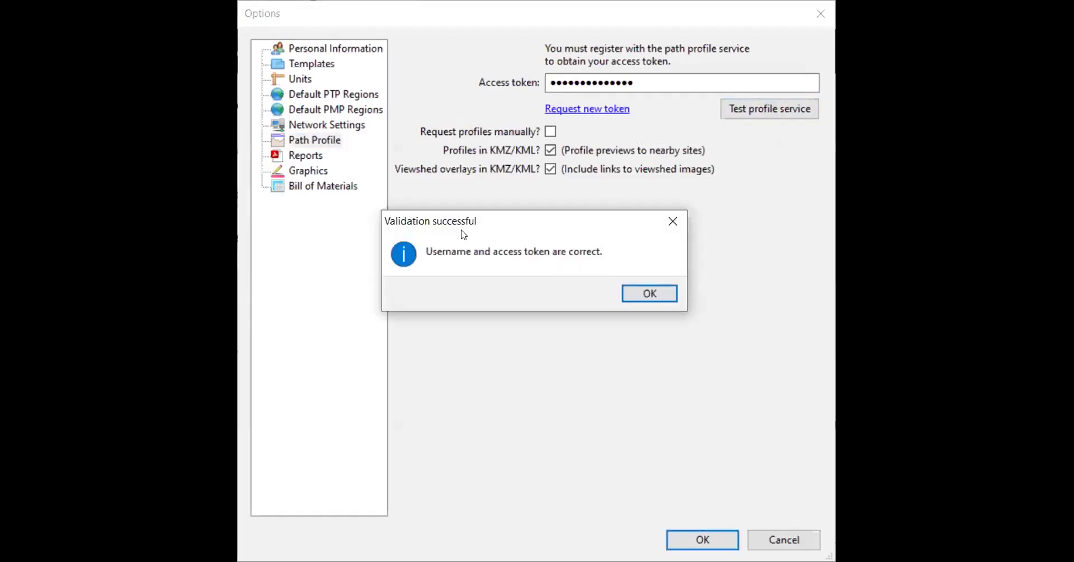
left_click(653, 294)
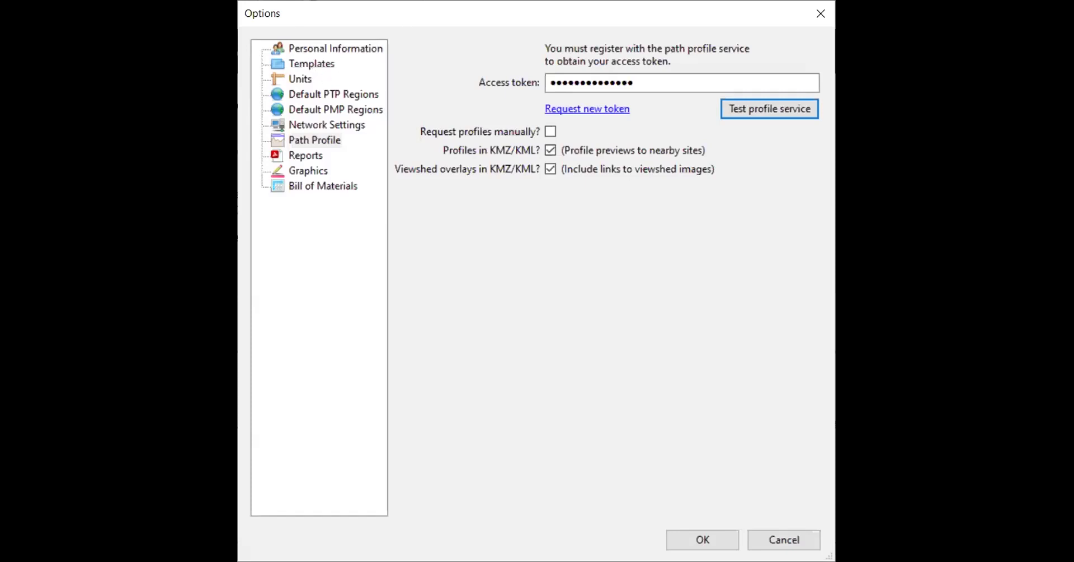
- Review the report options, including the available fonts and the page size, and the graphics colors and line styles
left_click(307, 157)
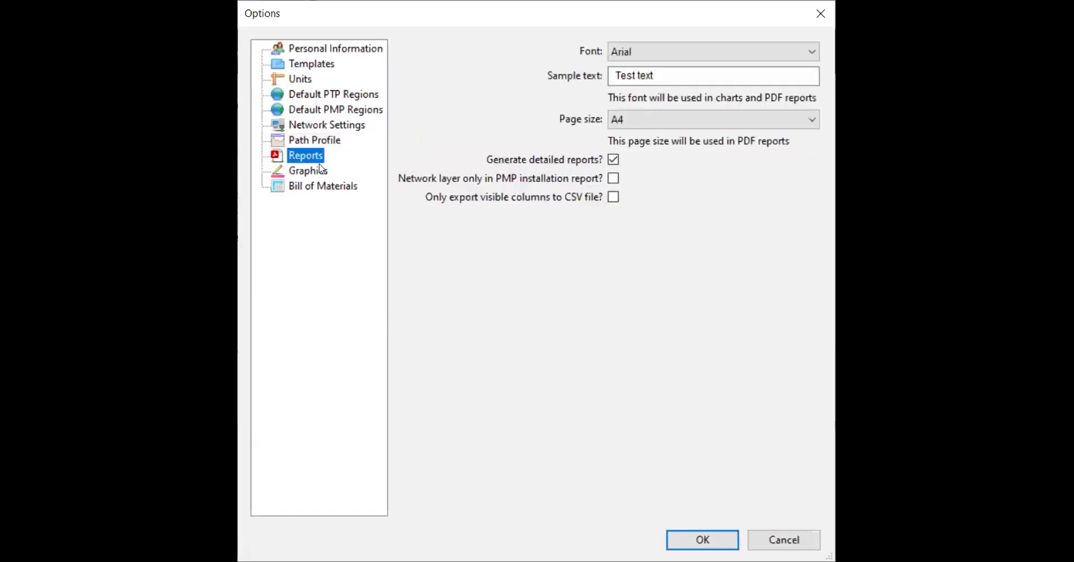
left_click(650, 51)
left_click(650, 51)
left_click(635, 77)
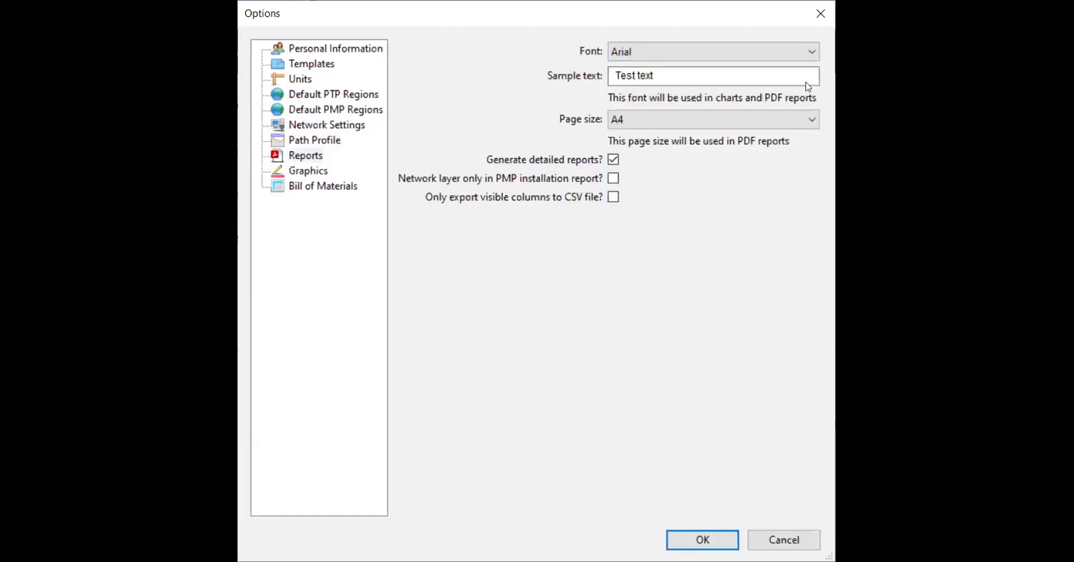
left_click(667, 59)
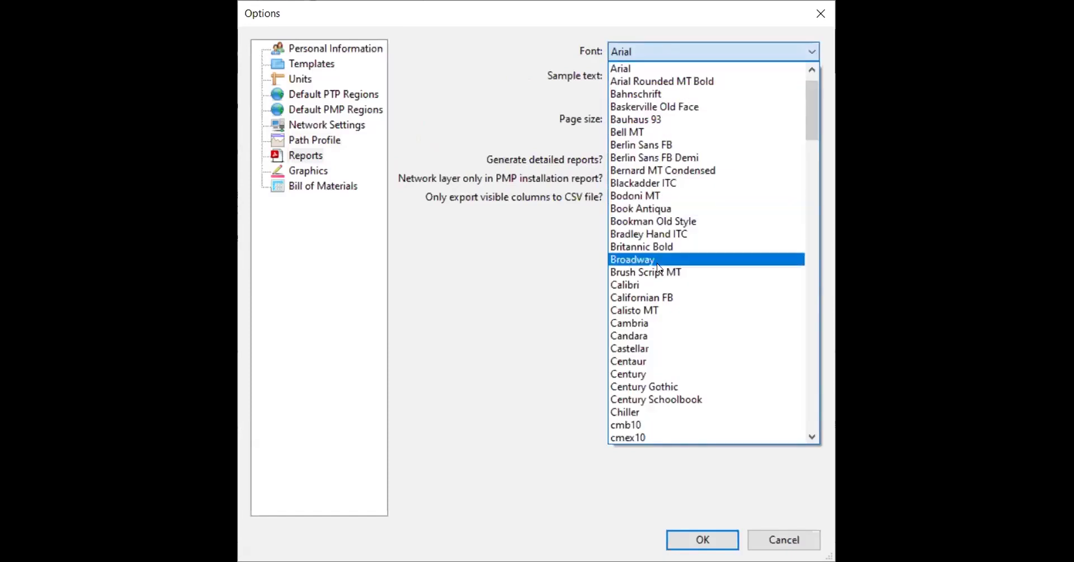
scroll(666, 286, "down", 6)
scroll(666, 286, "up", 7)
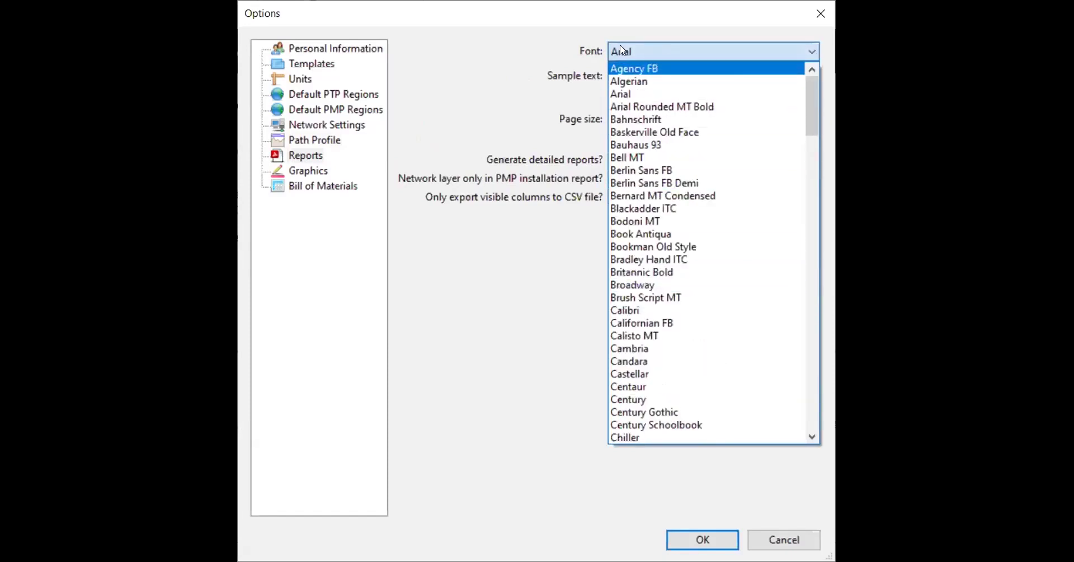
left_click(623, 50)
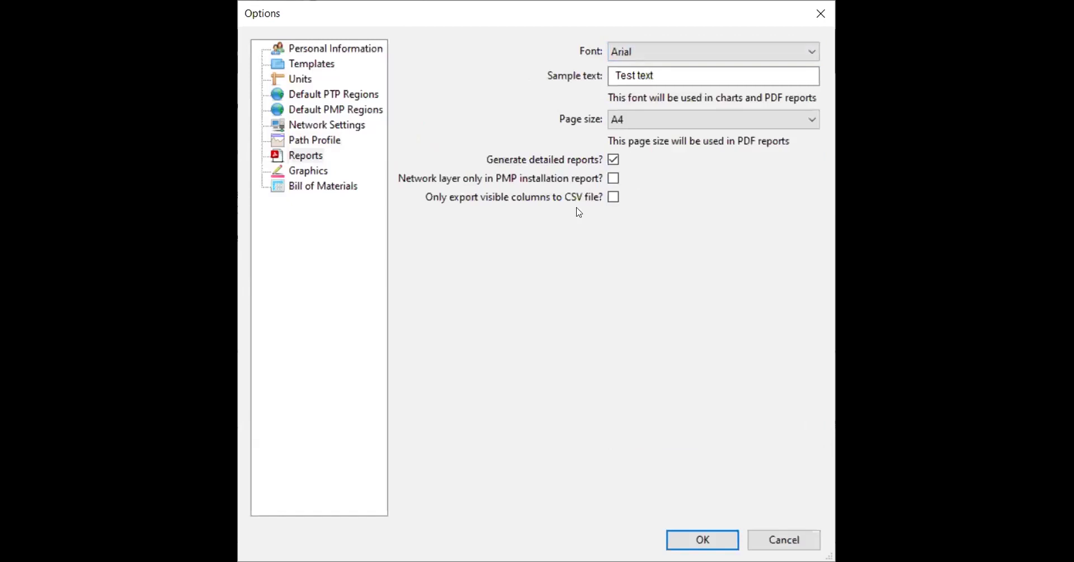
left_click(811, 119)
left_click(811, 118)
left_click(319, 172)
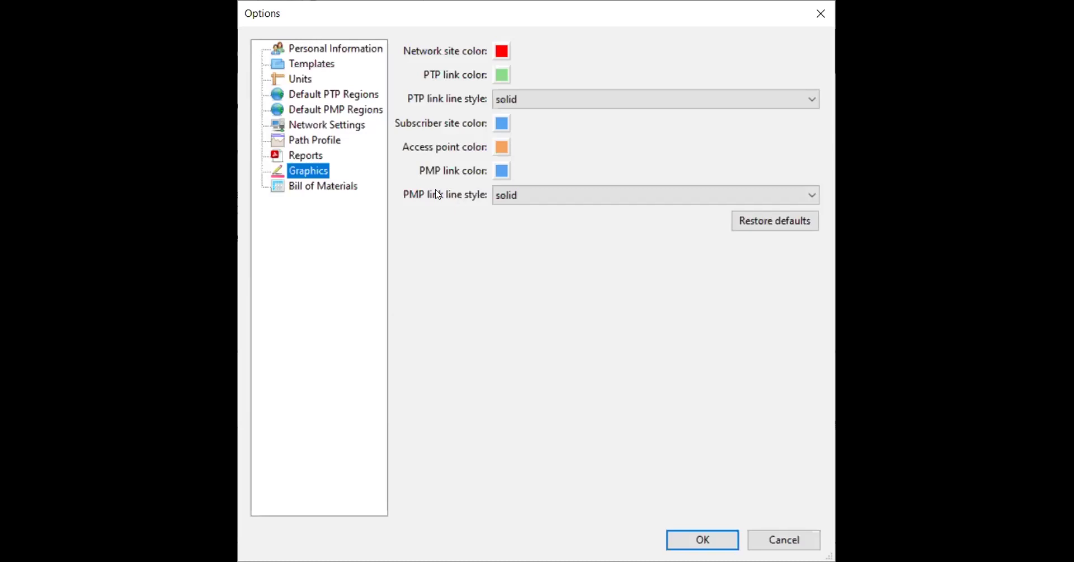
- Try the Australia, Brazil and Argentina power leads for the bill of materials, leave only US selected, and accept the options
left_click(319, 186)
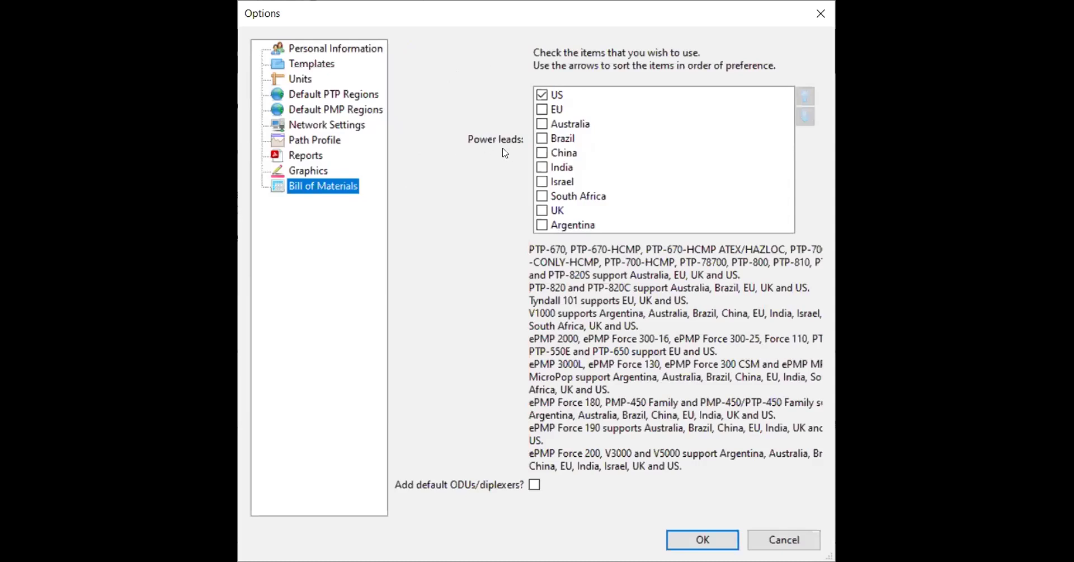
left_click(543, 124)
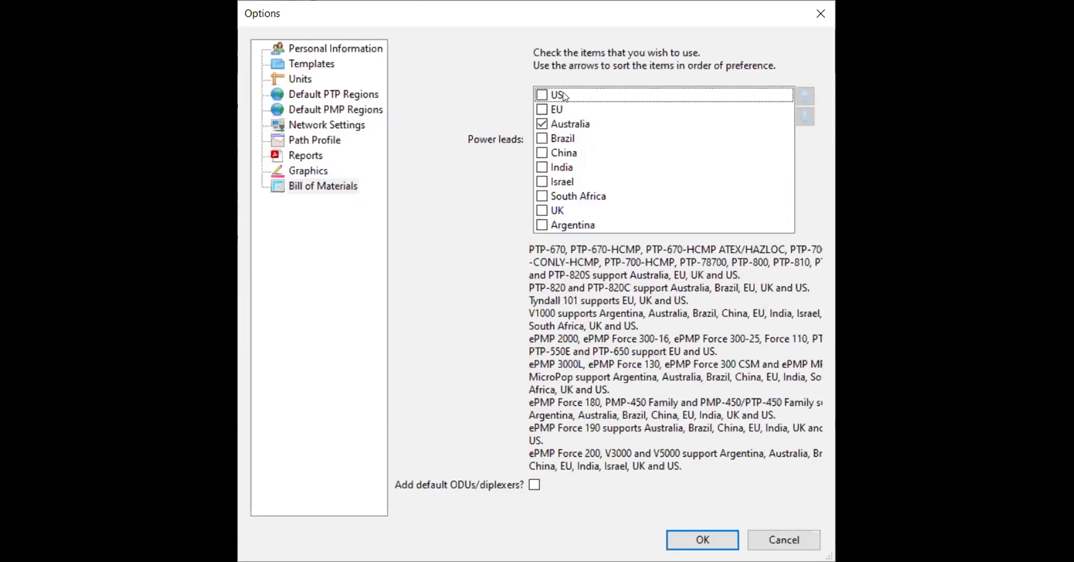
left_click(544, 125)
left_click(542, 139)
left_click(543, 138)
left_click(542, 226)
left_click(542, 225)
left_click(540, 94)
left_click(703, 541)
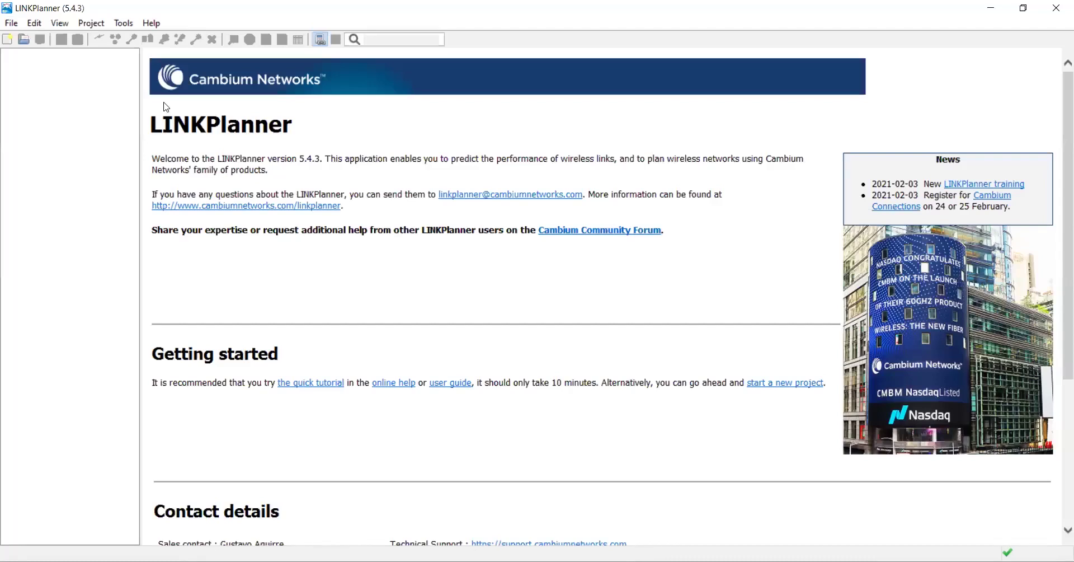
- Create a new project and show its map as the online map
left_click(13, 23)
left_click(48, 38)
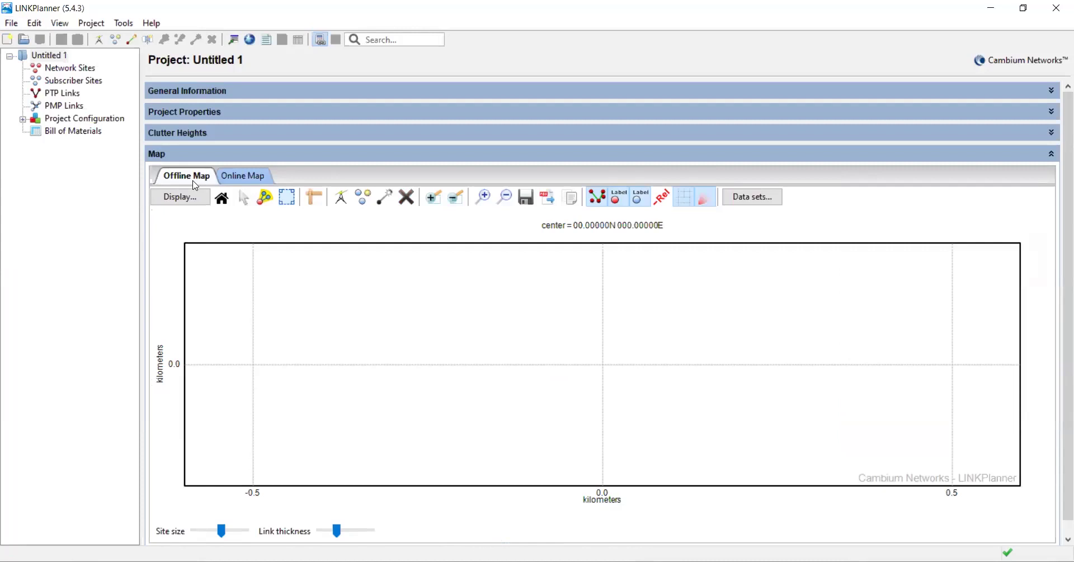
left_click(242, 175)
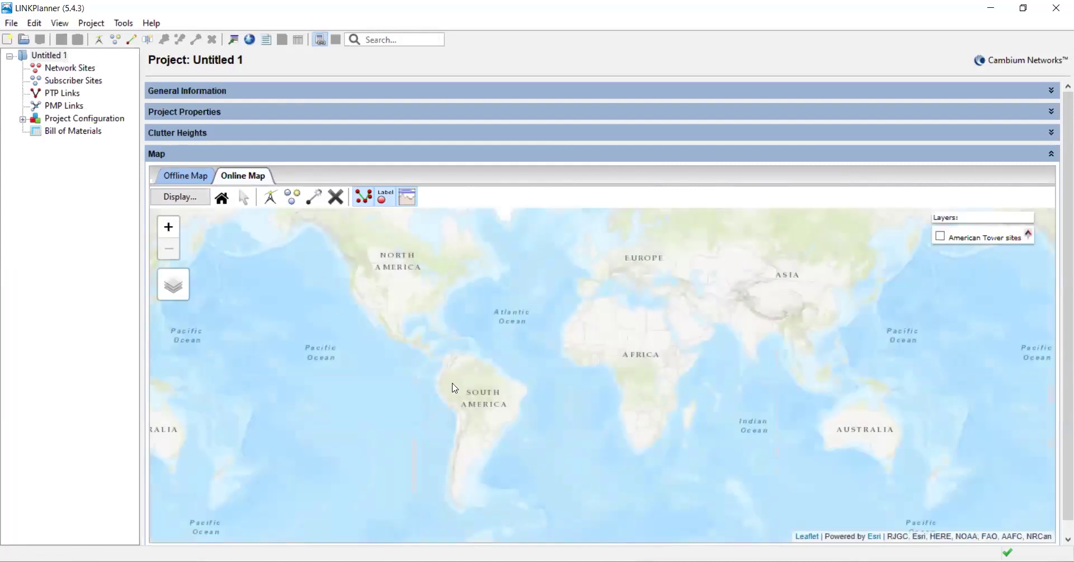
- Find a stretch of Peru's southern coast northwest of Yauca on the online map and bring it into close view
scroll(460, 413, "up", 1)
scroll(460, 413, "up", 2)
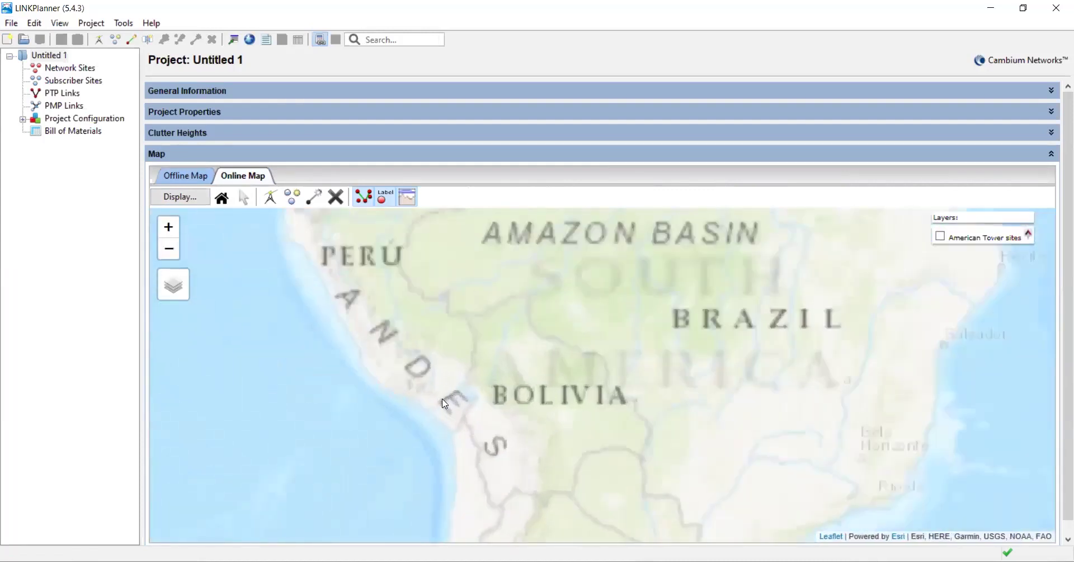
left_click_drag(460, 411, 627, 354)
scroll(613, 343, "up", 1)
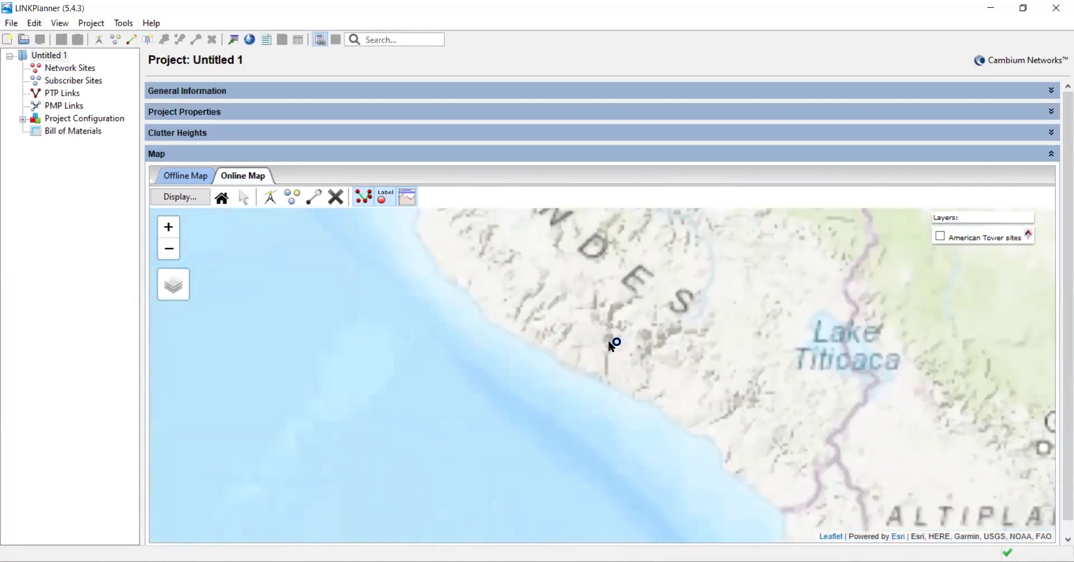
scroll(506, 314, "up", 1)
left_click_drag(506, 314, 767, 427)
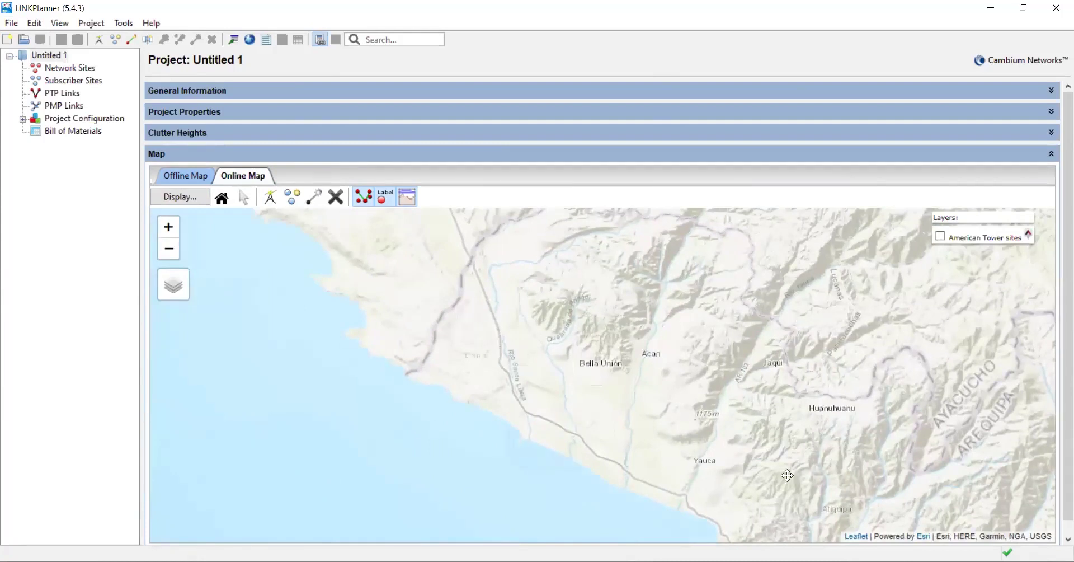
scroll(623, 367, "up", 1)
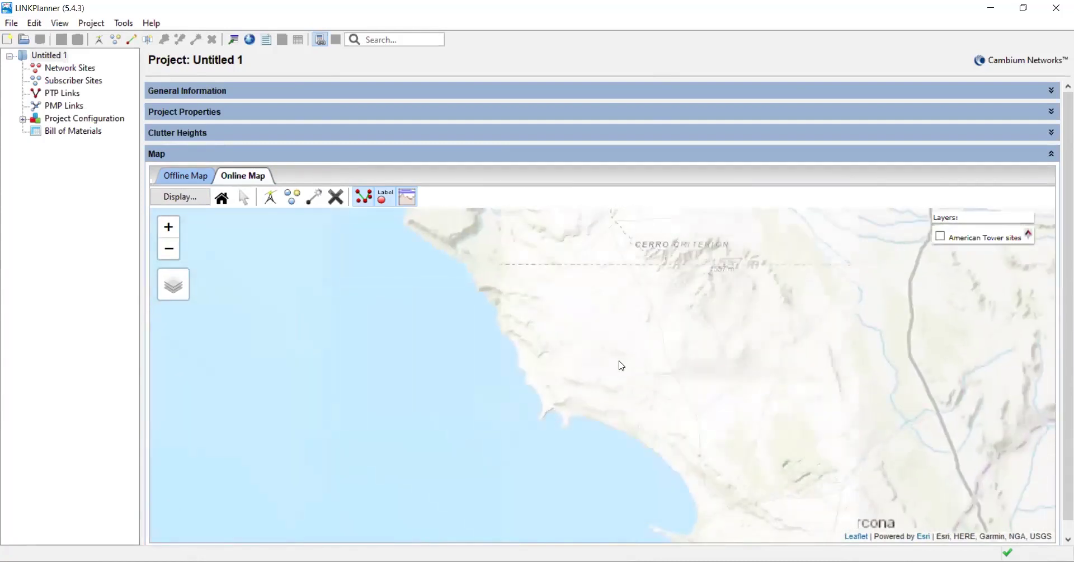
scroll(620, 365, "down", 1)
scroll(609, 361, "up", 2)
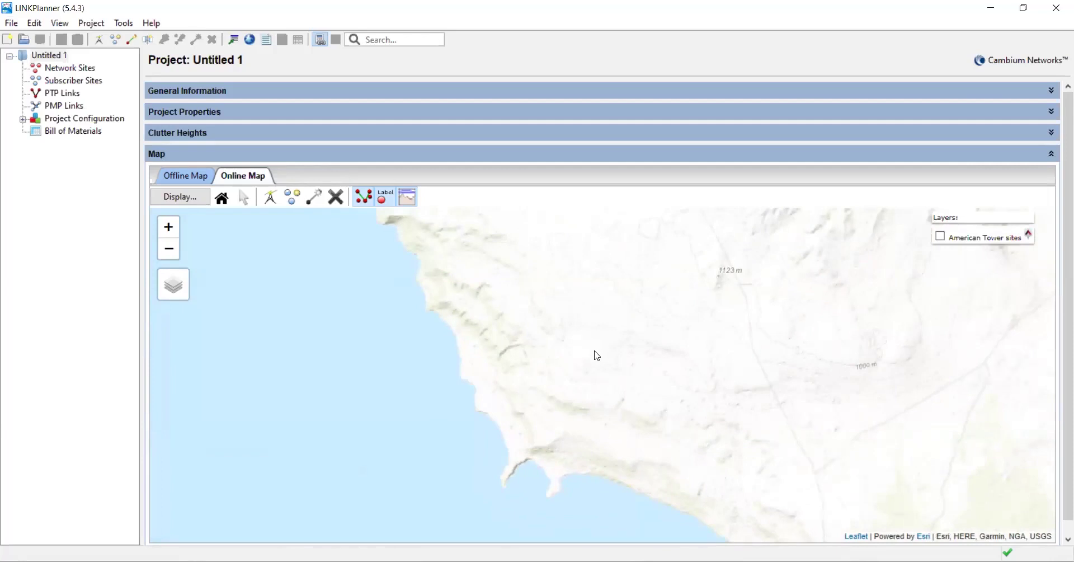
scroll(521, 364, "up", 1)
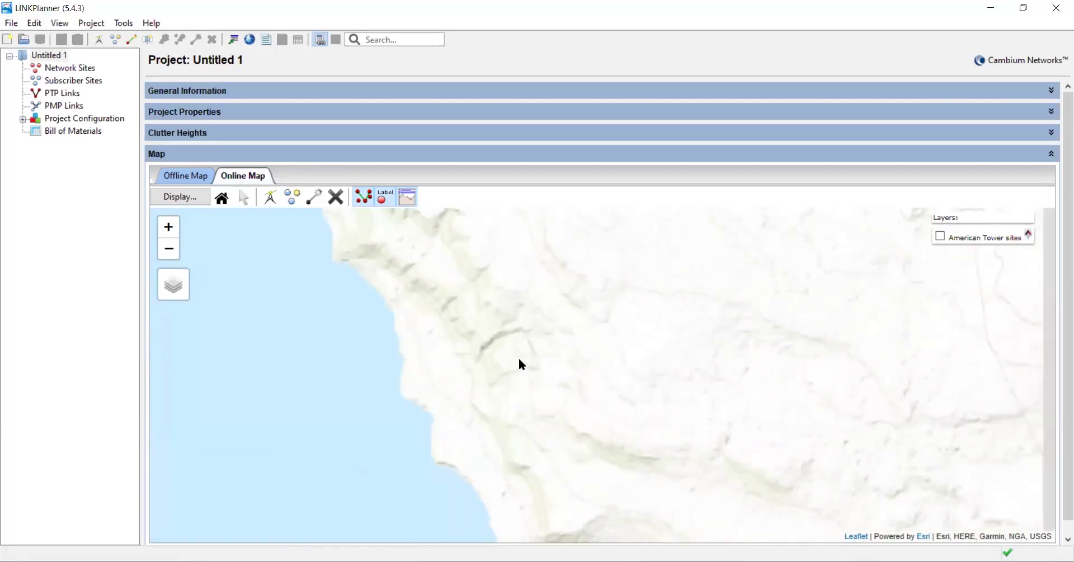
scroll(655, 364, "up", 1)
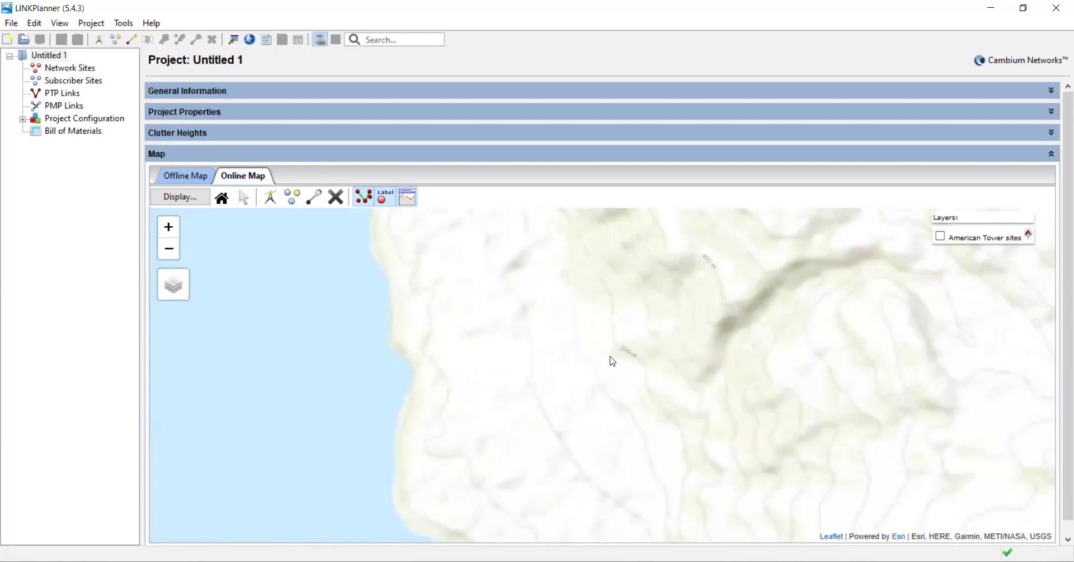
scroll(577, 340, "down", 1)
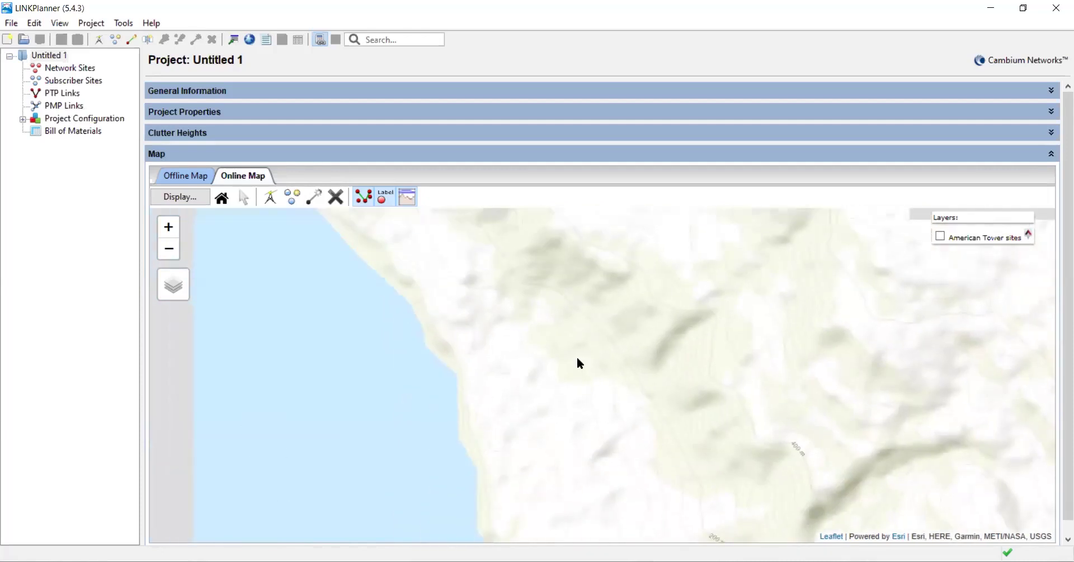
scroll(576, 358, "down", 1)
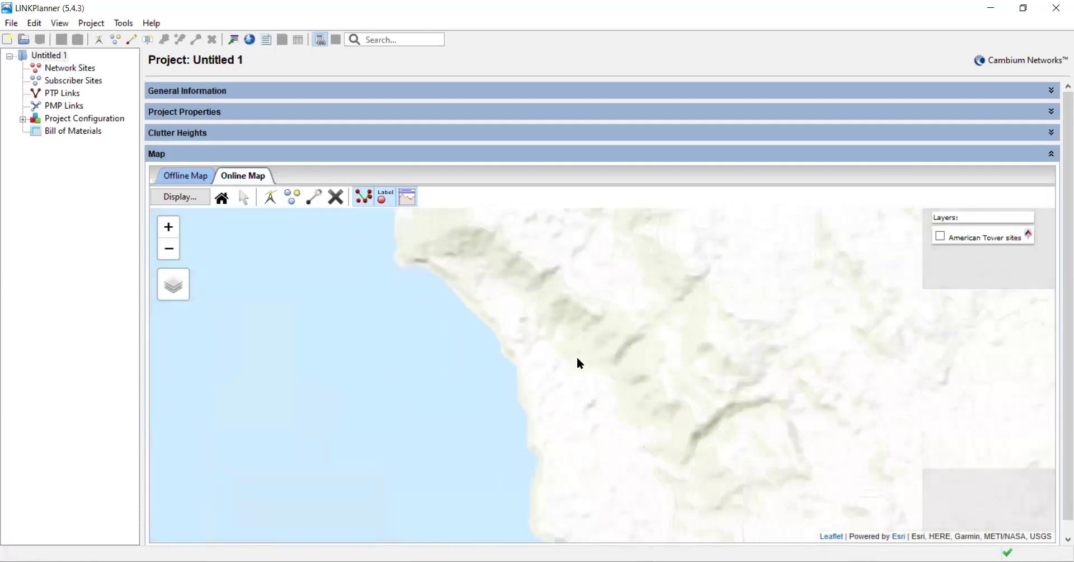
scroll(577, 357, "up", 2)
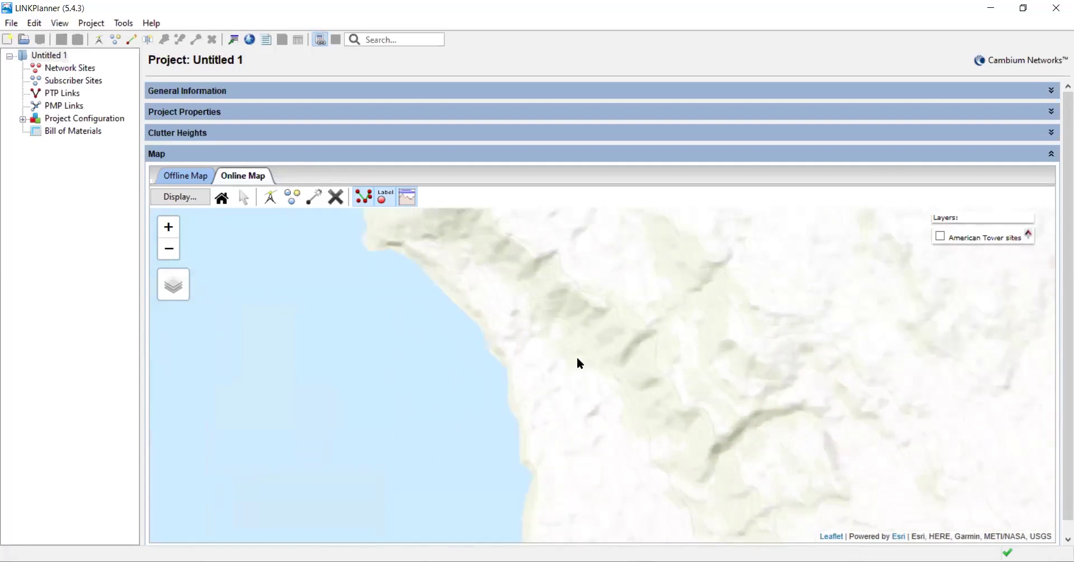
left_click_drag(613, 364, 763, 408)
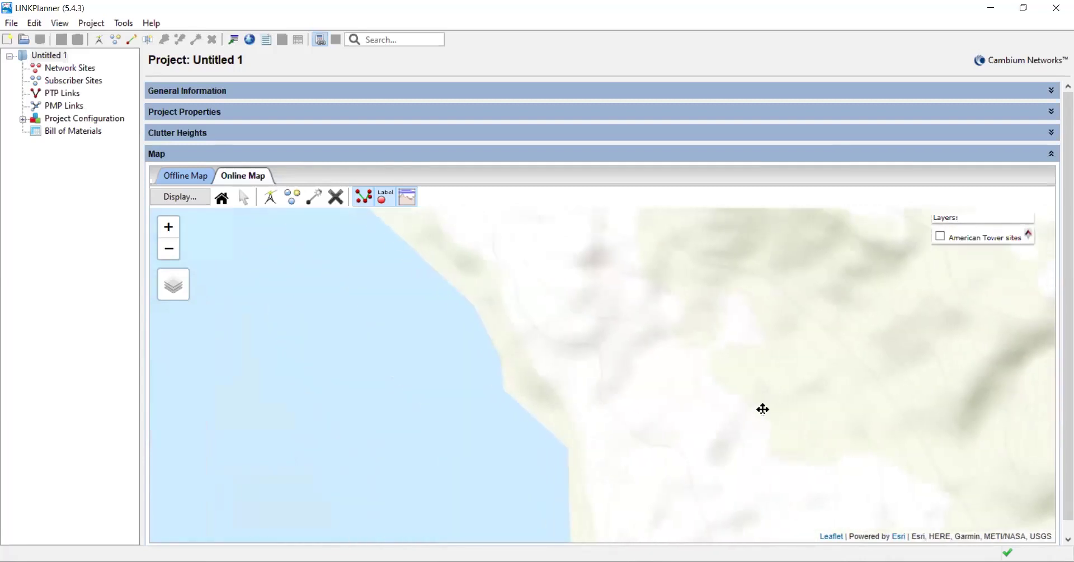
- Place a new network site on the Peruvian coast, name it Punto 1 and set its maximum height to 30 meters
left_click(270, 197)
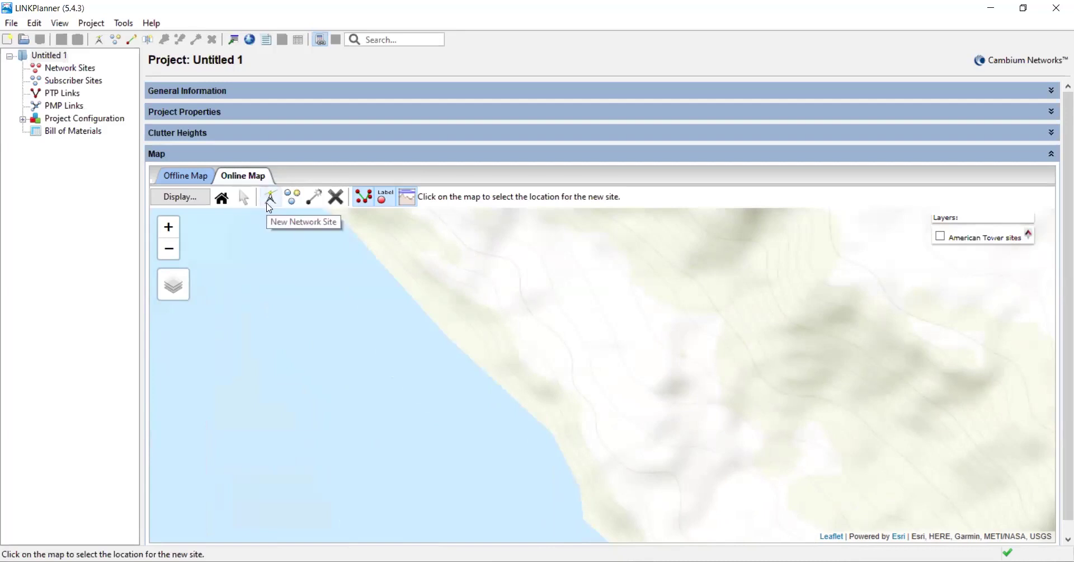
left_click(386, 253)
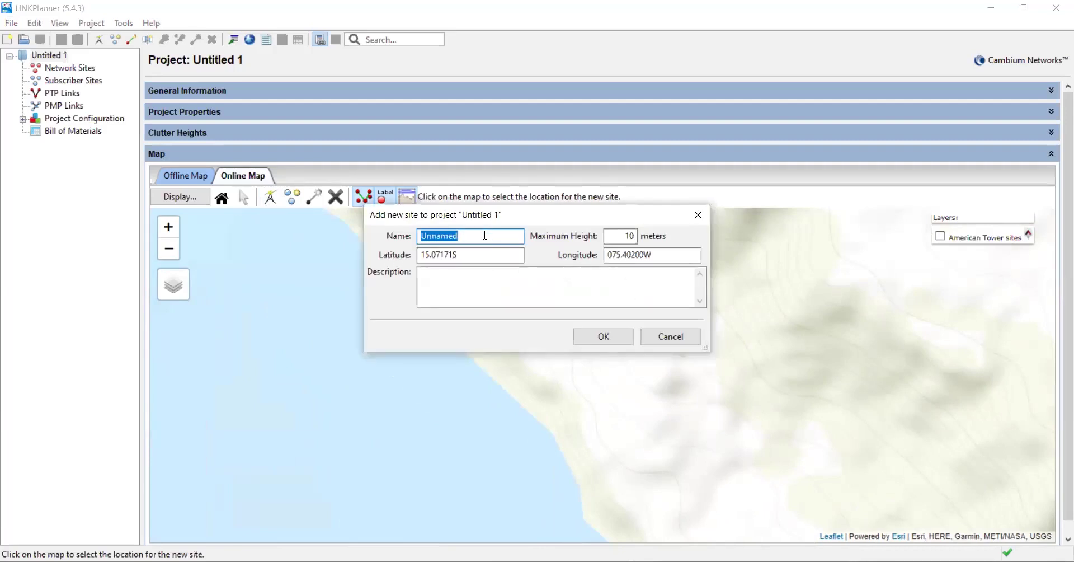
type("Pu")
key("BackSpace")
type("unto 1")
double_click(631, 235)
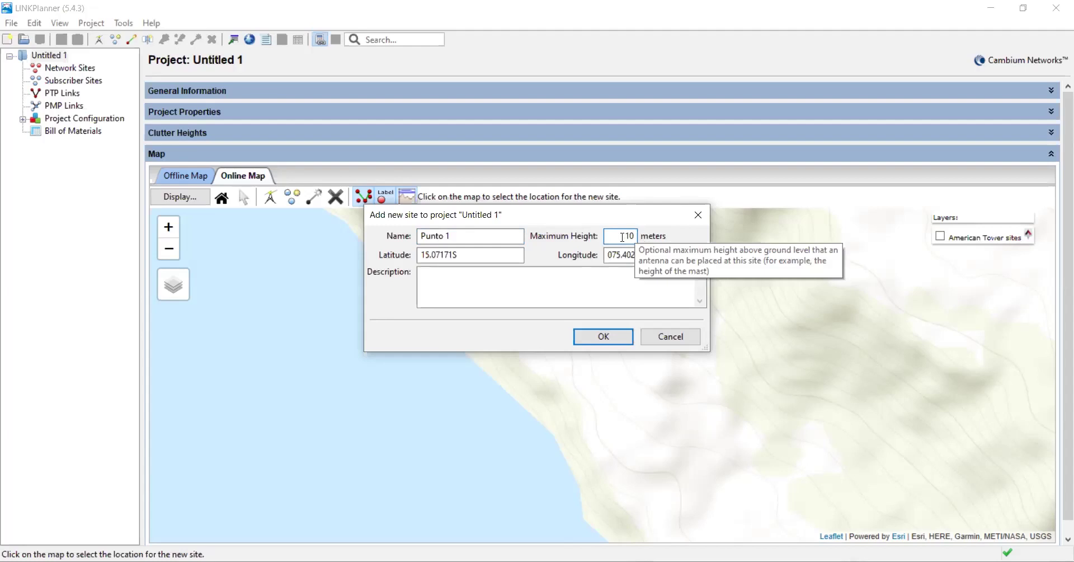
left_click_drag(616, 236, 678, 241)
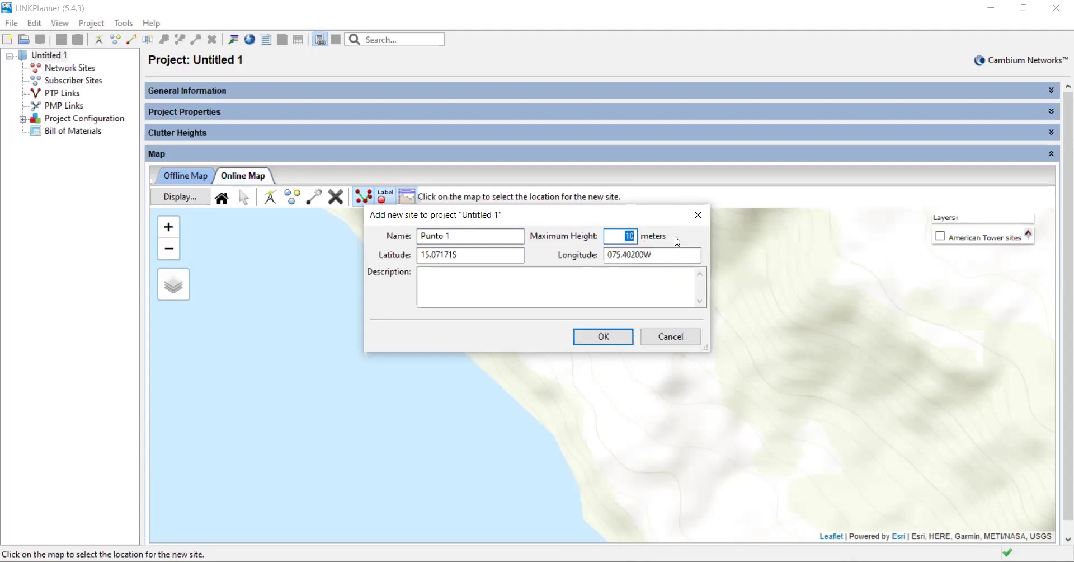
type("3")
- Review the latitude, longitude and description fields of Punto 1 and add the site to the project
left_click(474, 254)
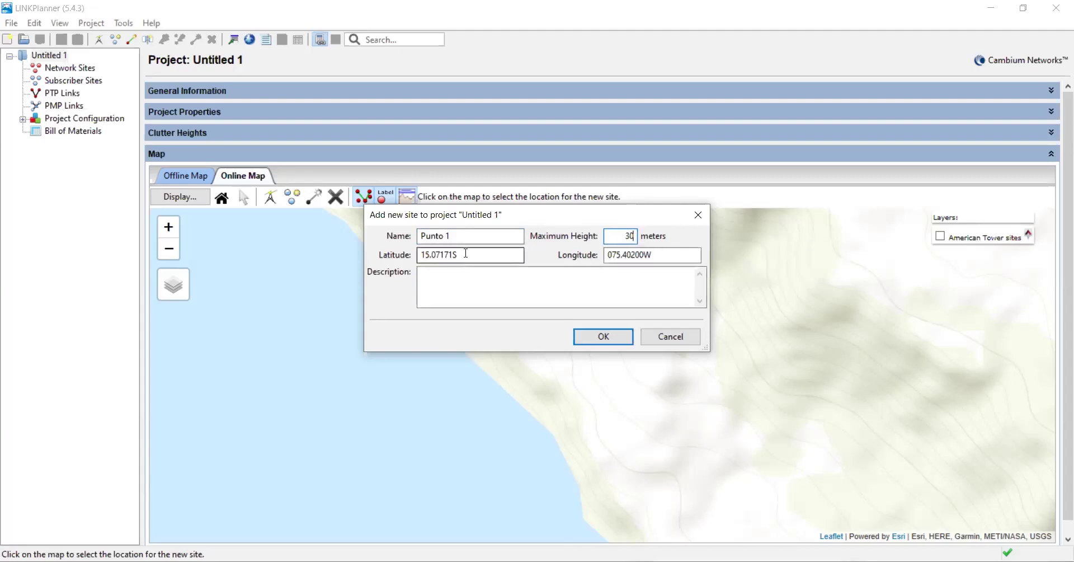
double_click(476, 253)
left_click(687, 253)
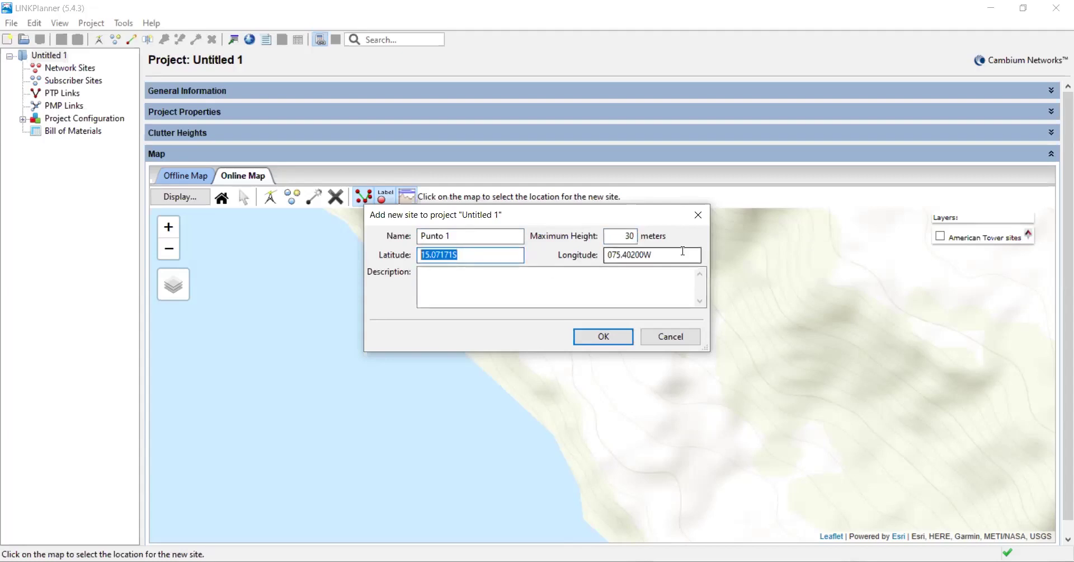
left_click_drag(679, 253, 585, 269)
left_click(640, 278)
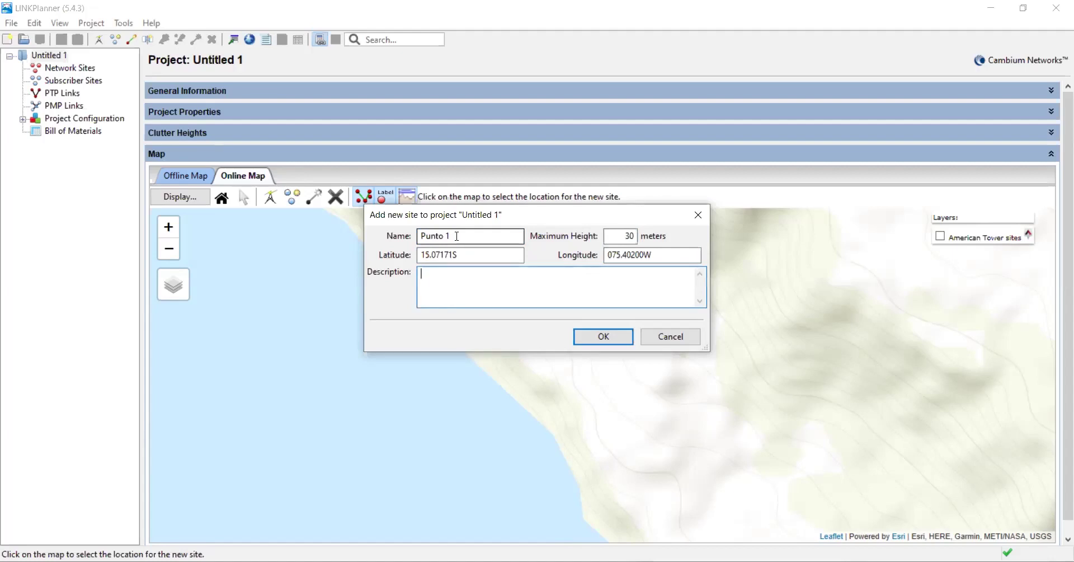
left_click_drag(460, 255, 423, 255)
left_click_drag(696, 255, 604, 255)
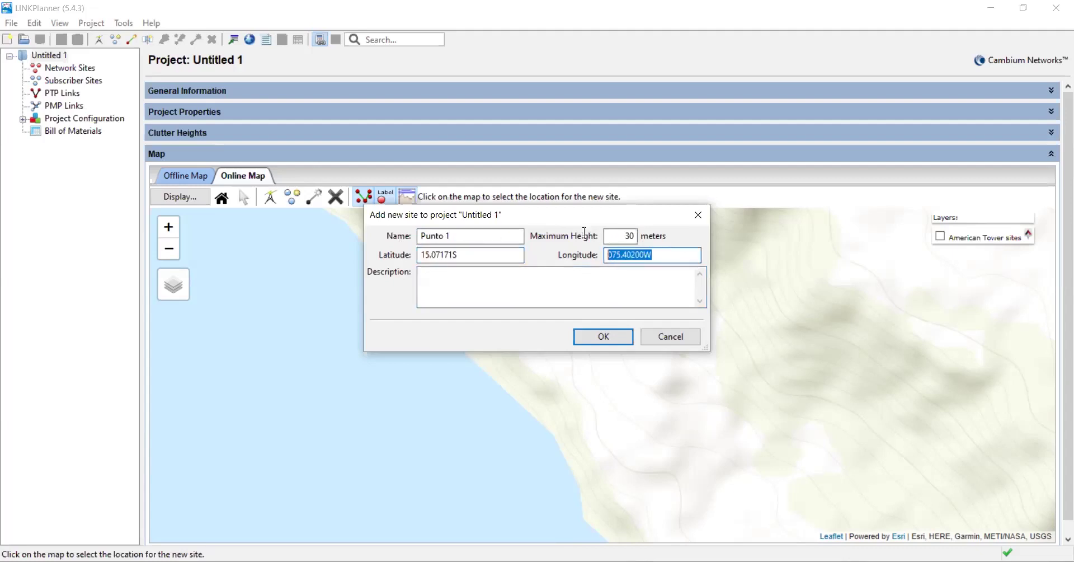
left_click(610, 343)
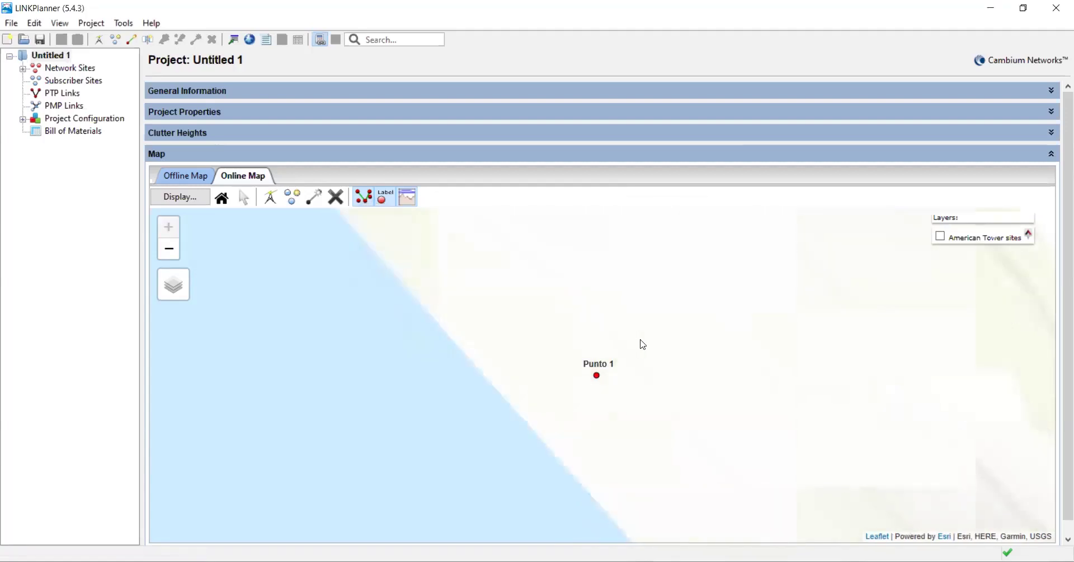
- Add a second network site on the coast southeast of Punto 1, named Punto 2 with a maximum height of 27 meters
scroll(643, 339, "up", 2)
left_click_drag(775, 412, 638, 267)
scroll(621, 295, "down", 1)
left_click_drag(657, 304, 580, 283)
left_click(271, 198)
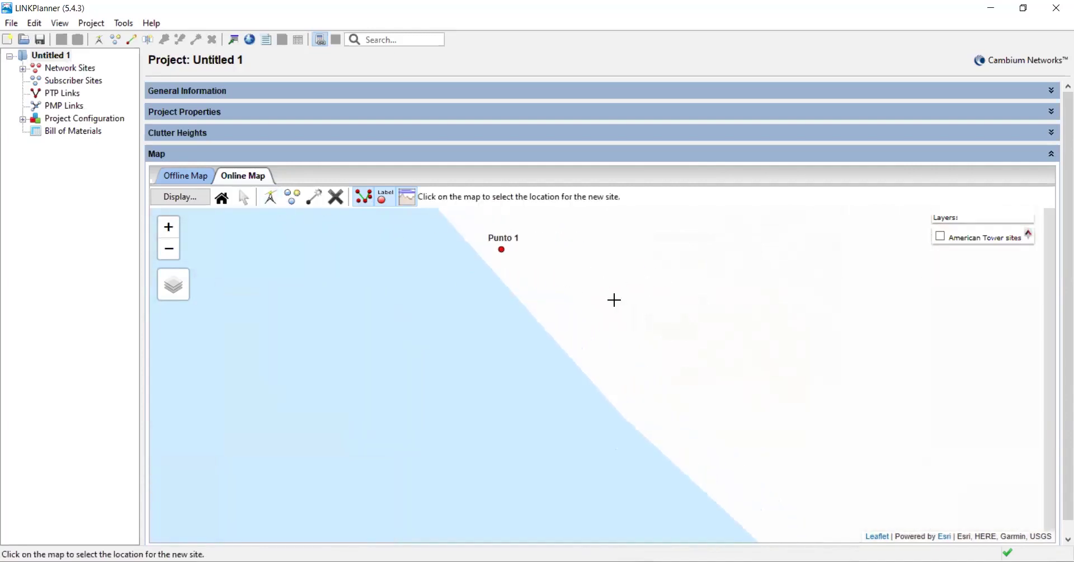
left_click(632, 403)
type("Punto 2")
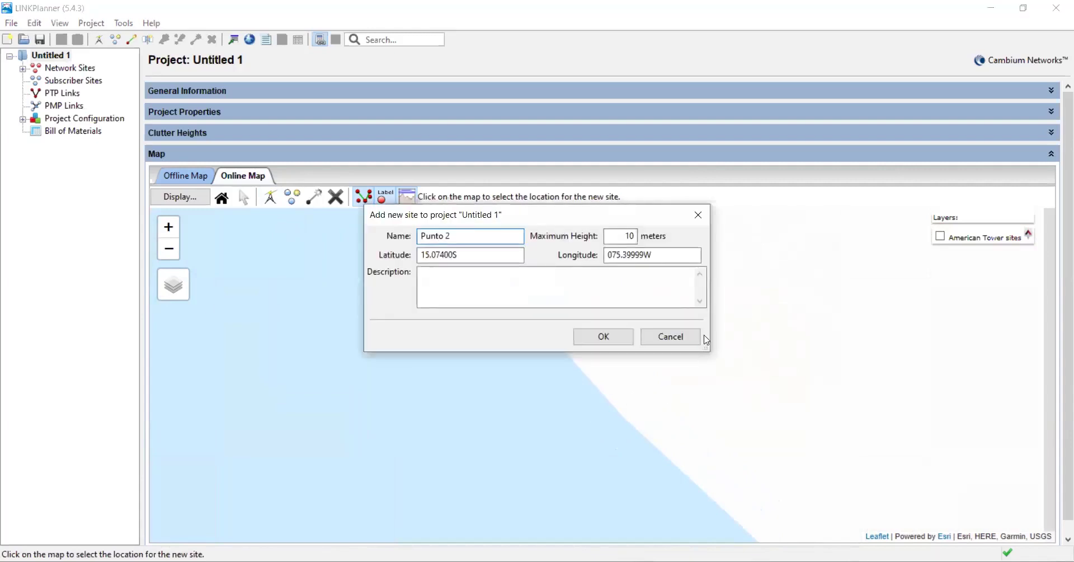
double_click(627, 235)
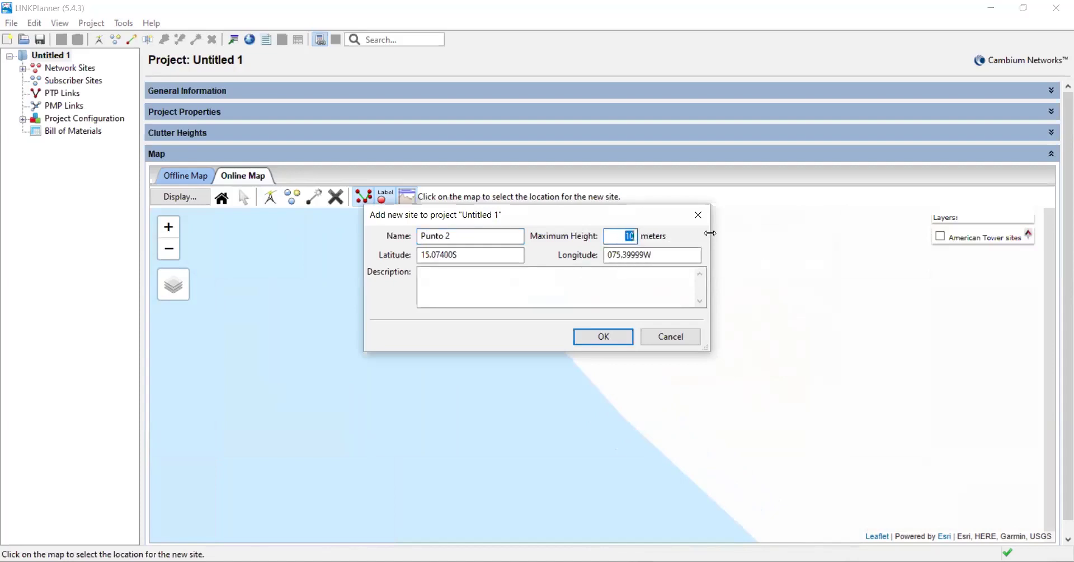
type("27")
left_click(679, 256)
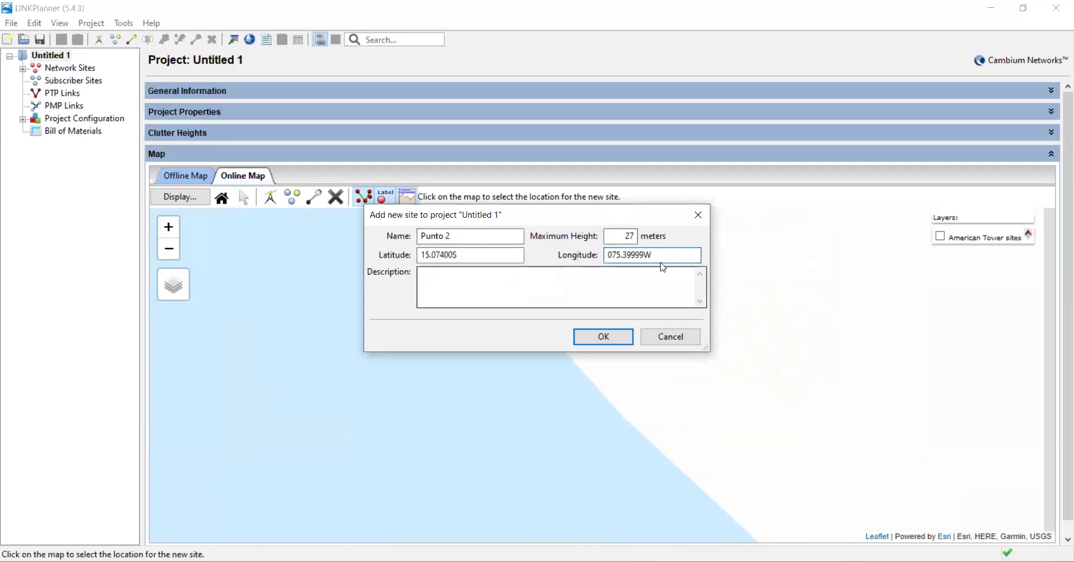
left_click(602, 335)
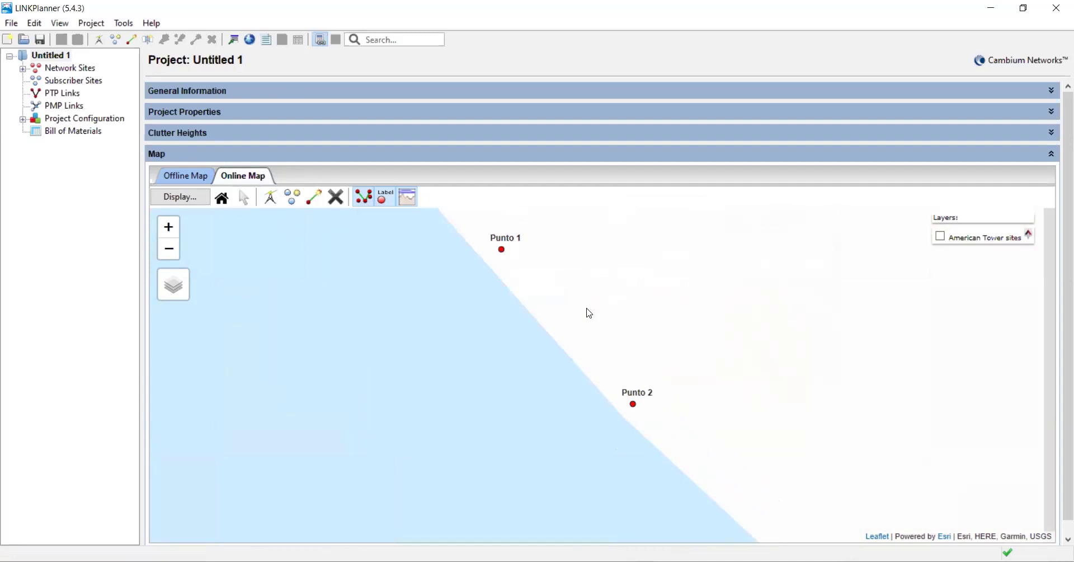
- Create a PTP link on the map from Punto 1 to Punto 2
scroll(590, 313, "down", 1)
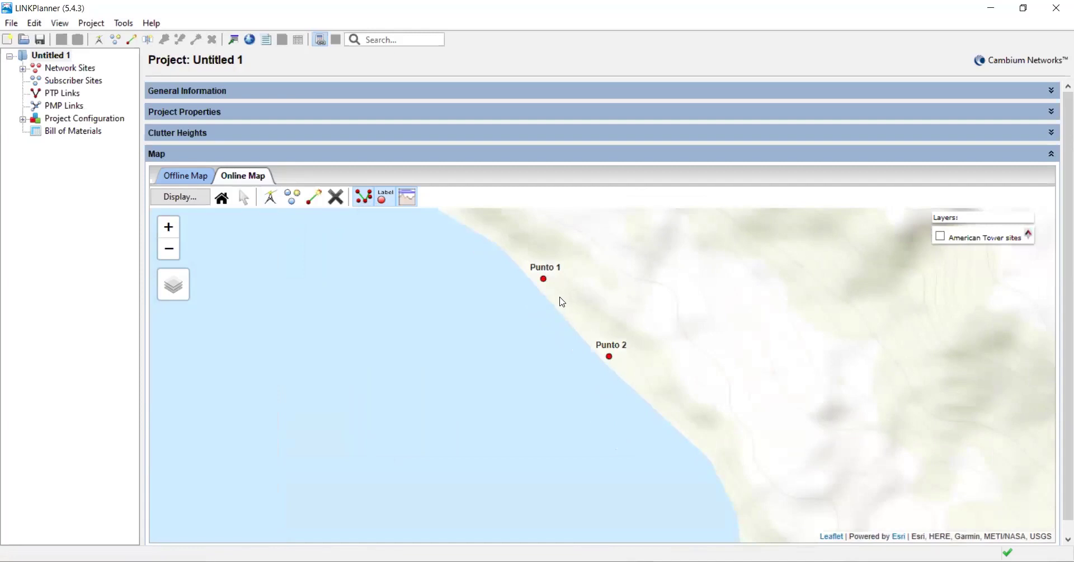
scroll(561, 301, "up", 1)
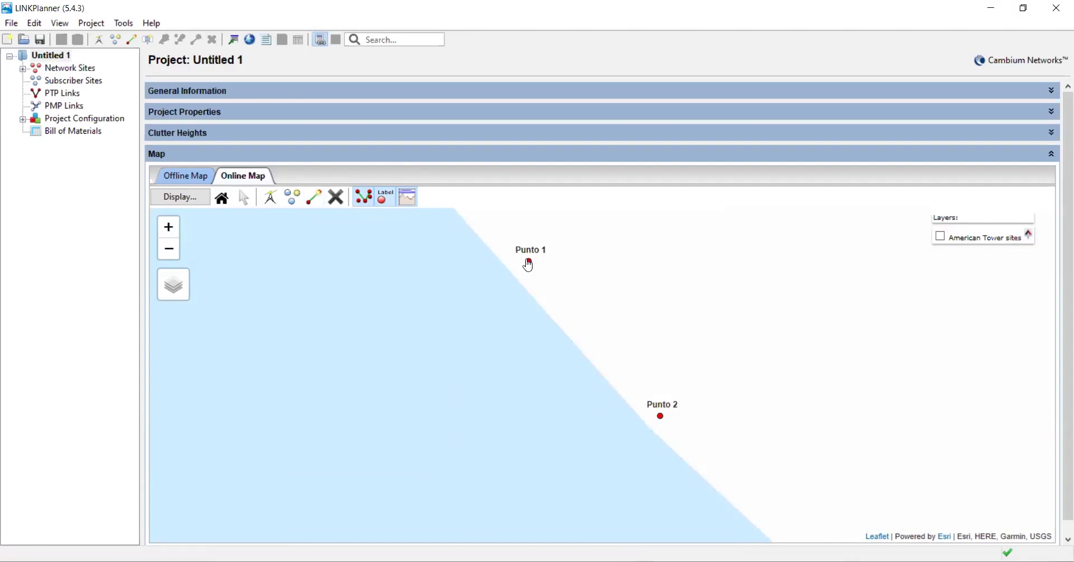
left_click(314, 196)
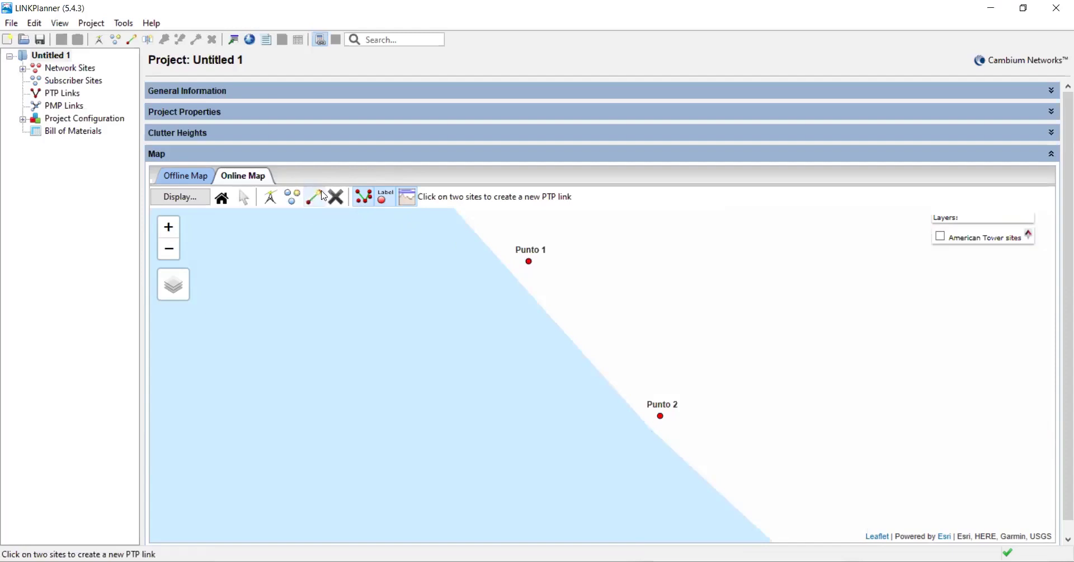
left_click(529, 263)
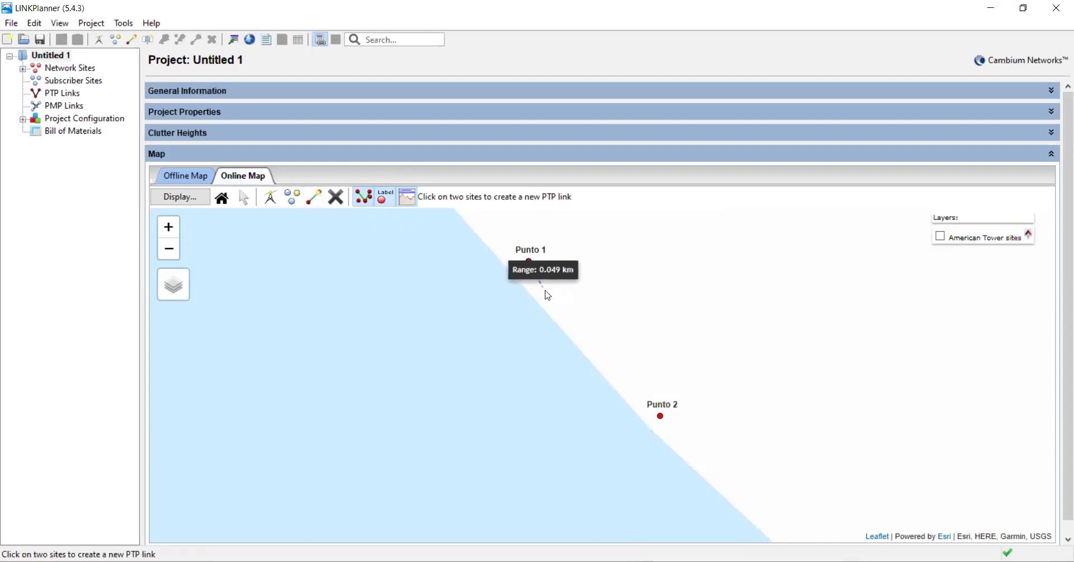
left_click(660, 416)
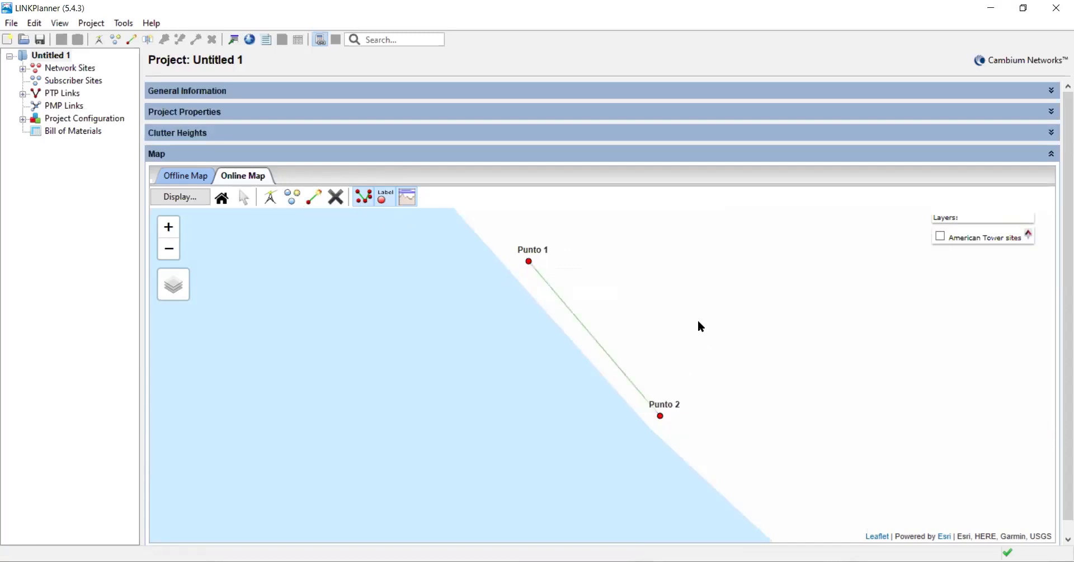
- Examine the project's network sites Punto 1 and Punto 2, and open the Punto 1 to Punto 2 link for review
left_click(49, 57)
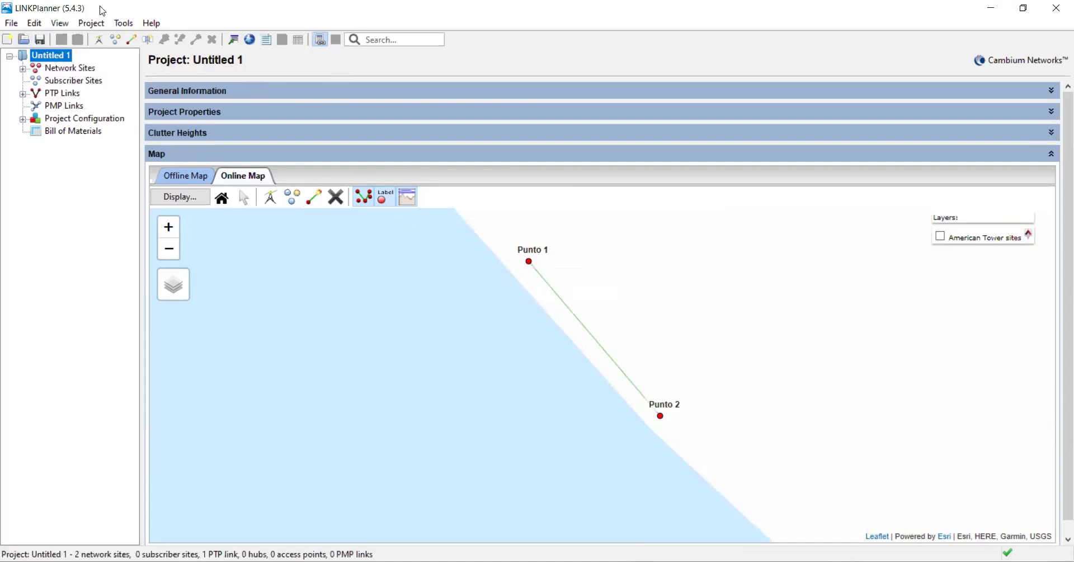
left_click(23, 70)
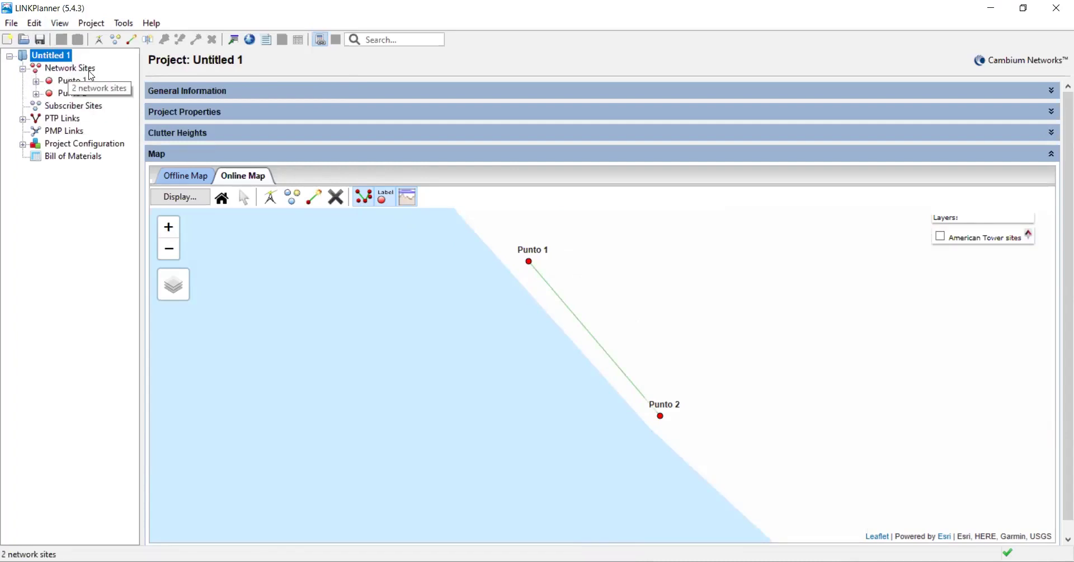
left_click(69, 82)
left_click(71, 94)
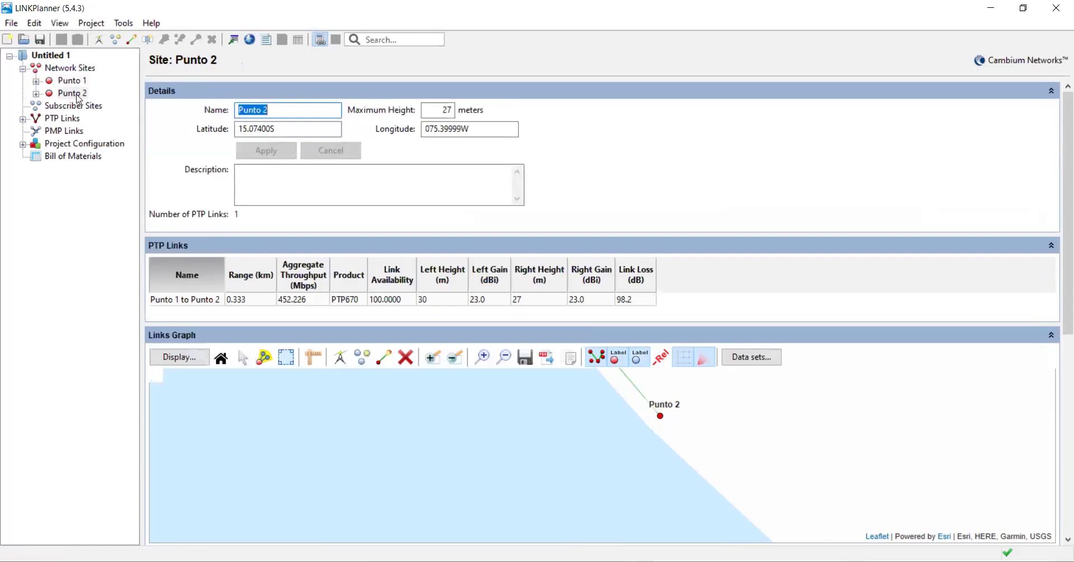
left_click(23, 119)
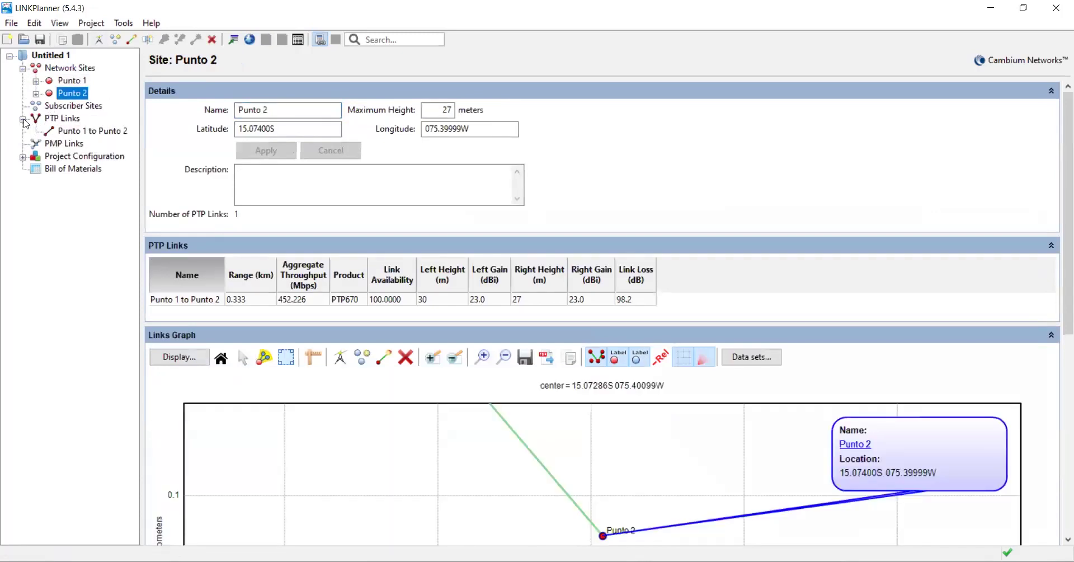
left_click(86, 133)
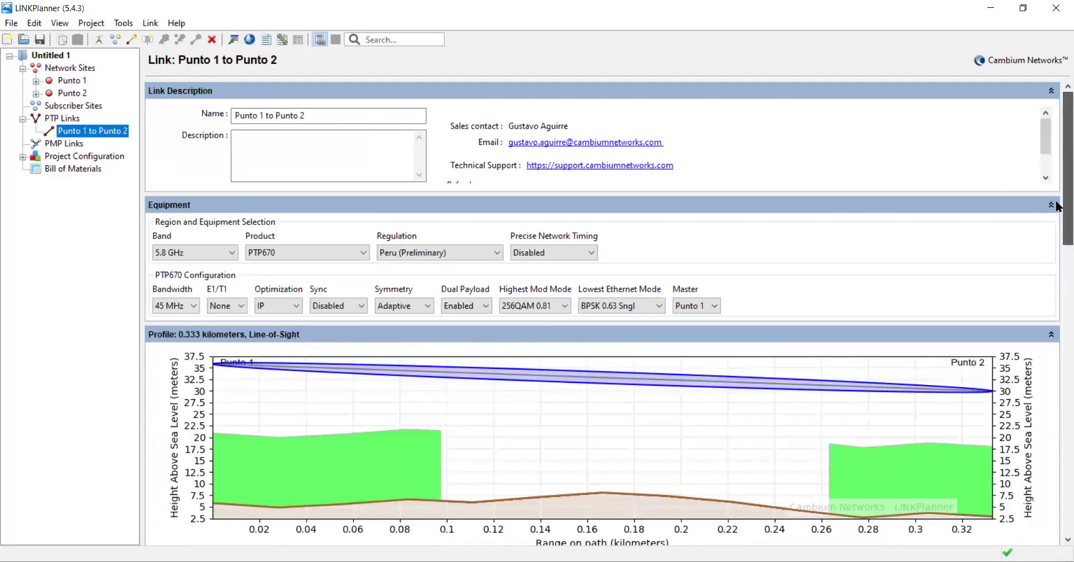
- Try the regulation Other for the Punto 1 to Punto 2 link and restore Peru (Preliminary)
scroll(1057, 205, "down", 3)
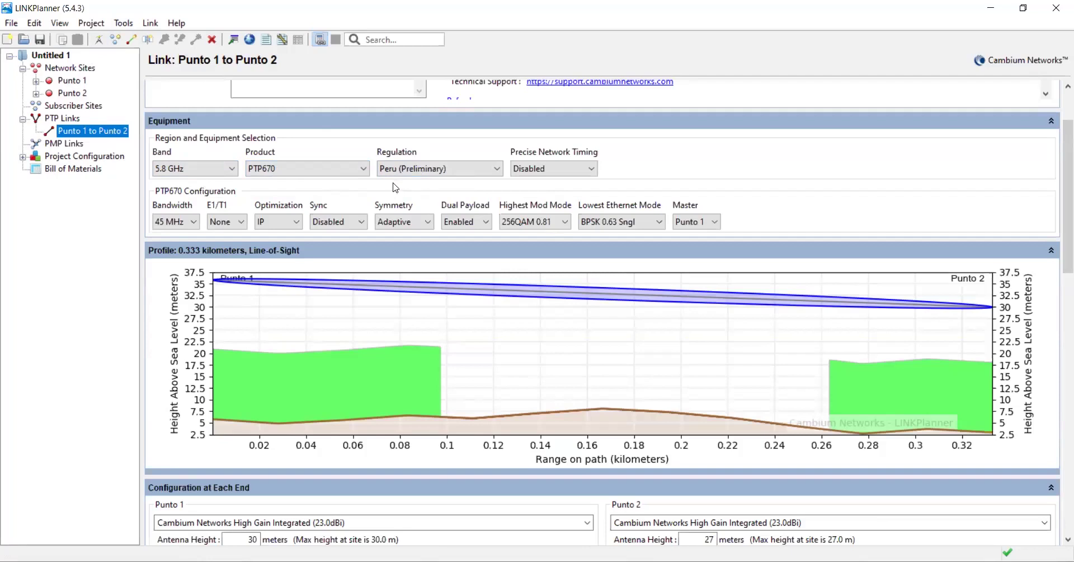
left_click(496, 169)
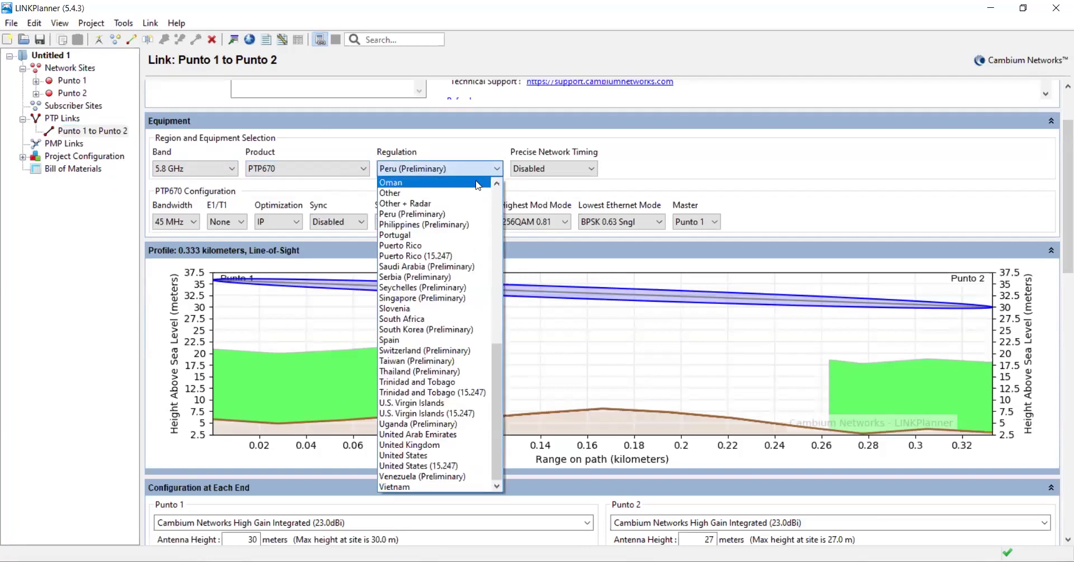
left_click(445, 193)
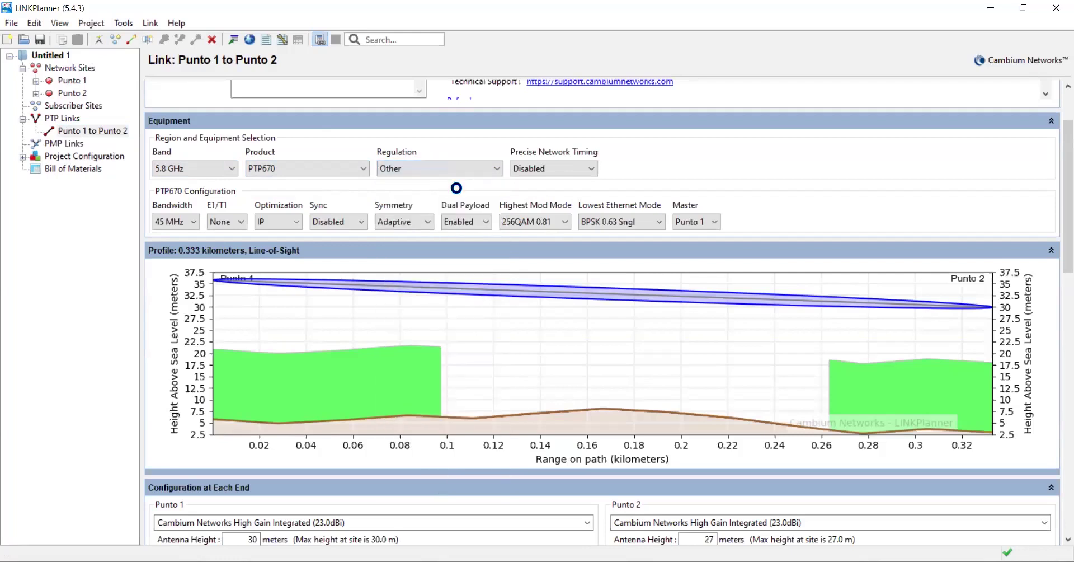
left_click(497, 169)
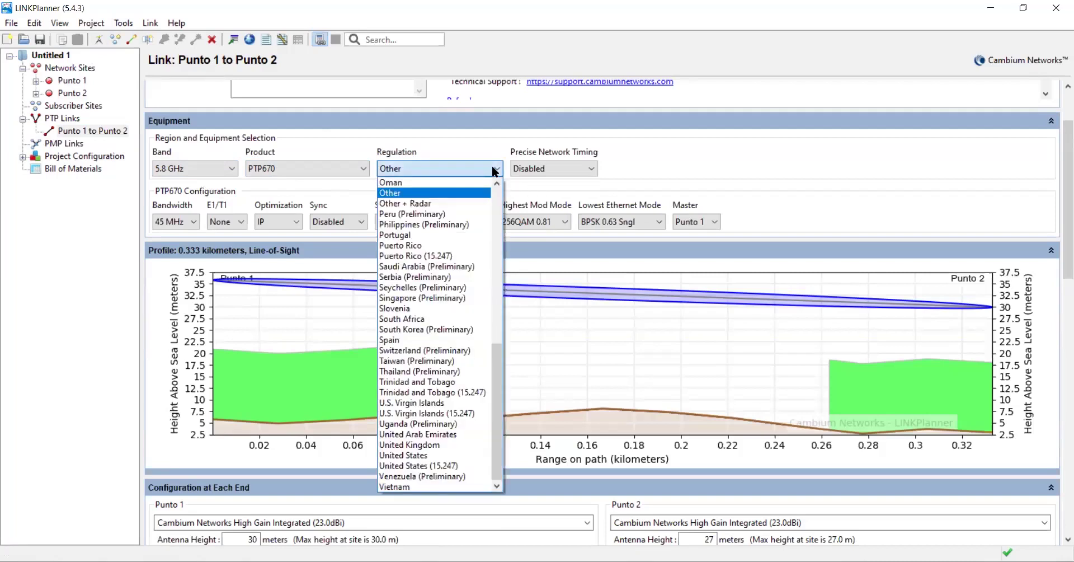
left_click(424, 213)
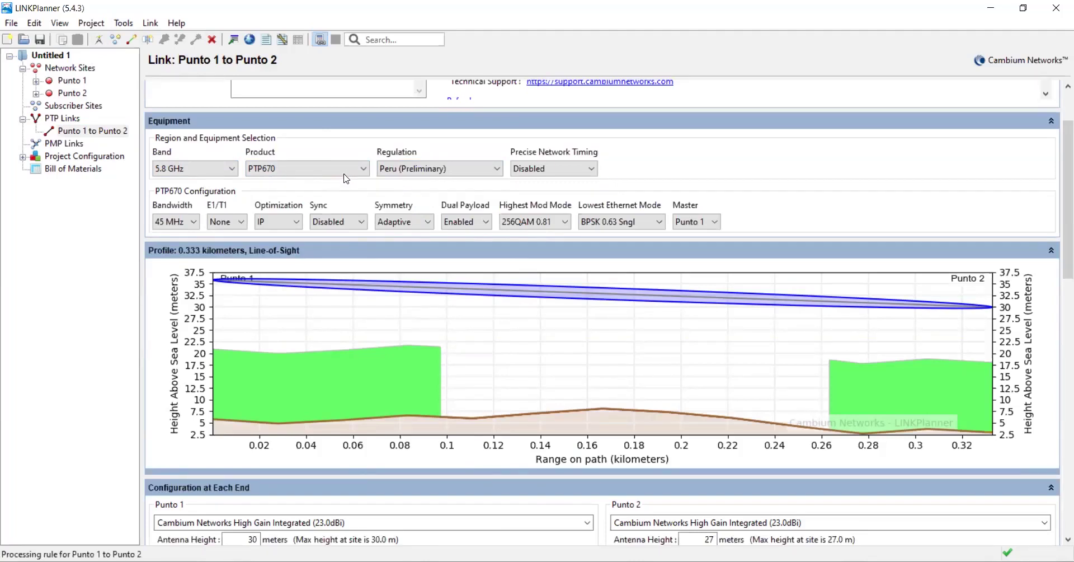
- Set the equipment product of the Punto 1 to Punto 2 link to ePMP Force 130
left_click(362, 168)
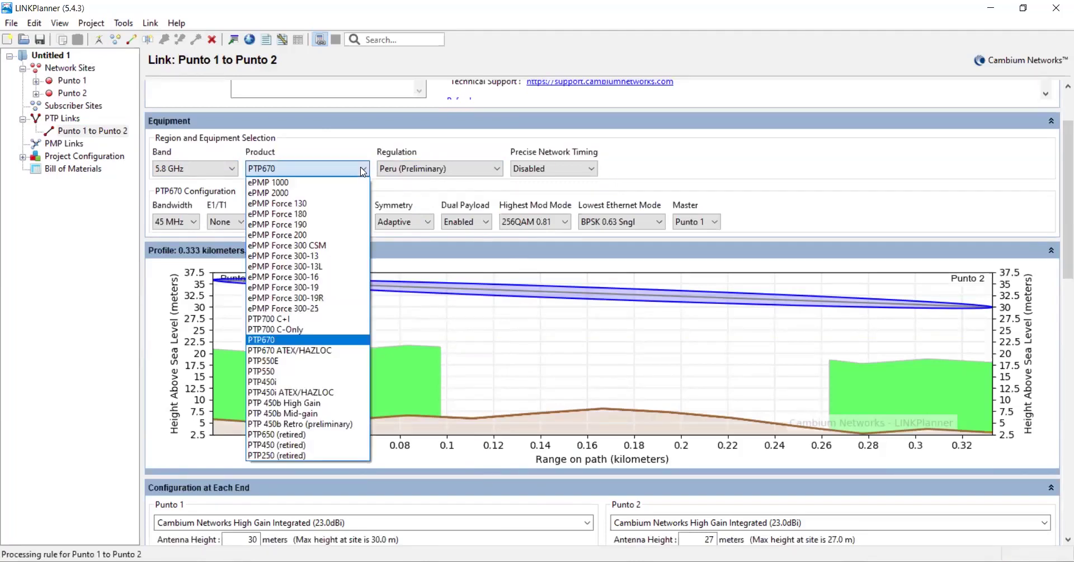
left_click(326, 203)
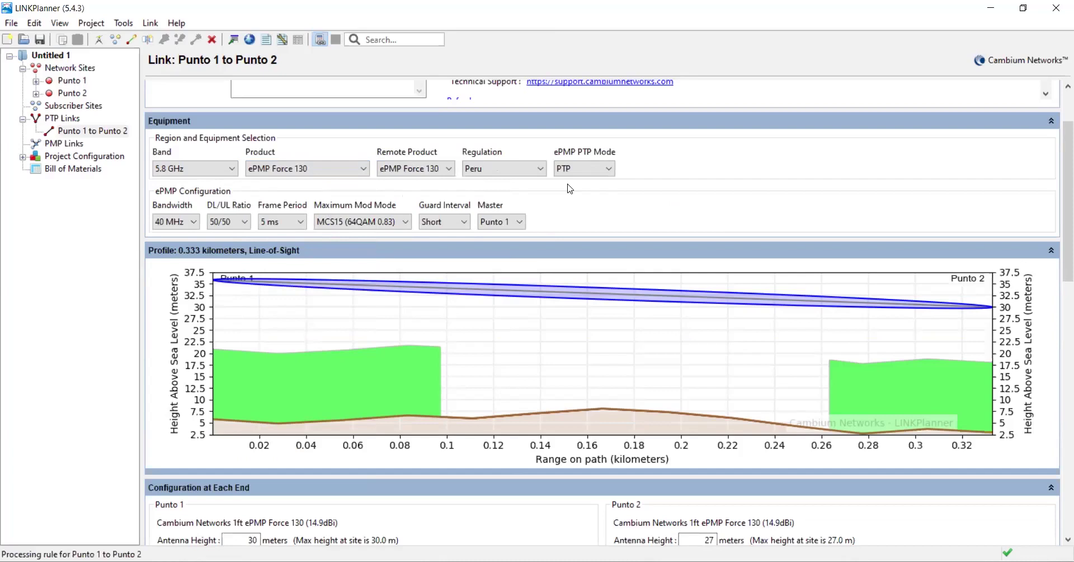
- Examine the available options for band, product, remote product, regulation and ePMP PTP mode without changing them
left_click(178, 170)
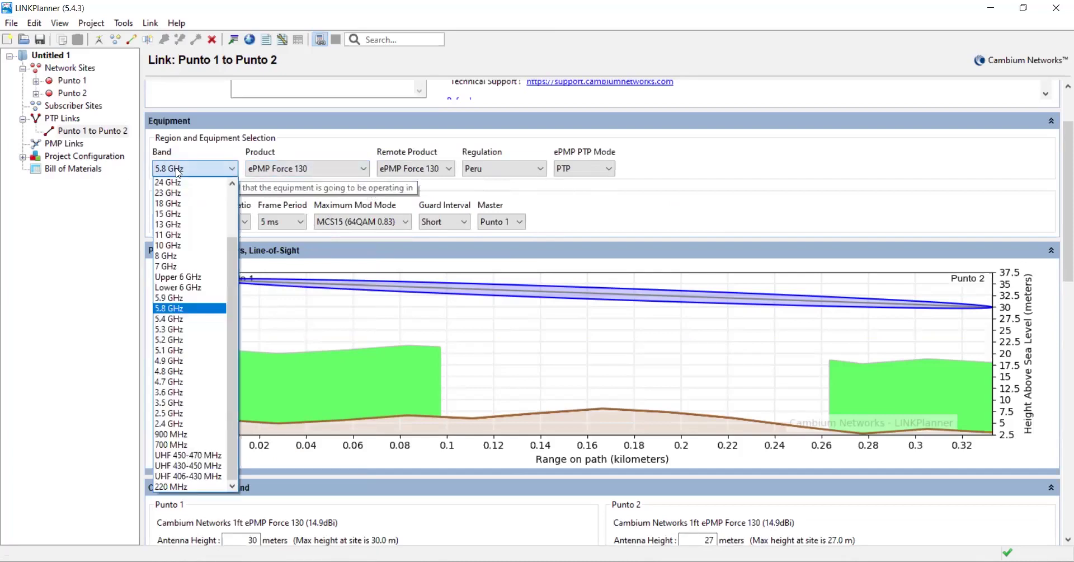
left_click(178, 170)
left_click(306, 170)
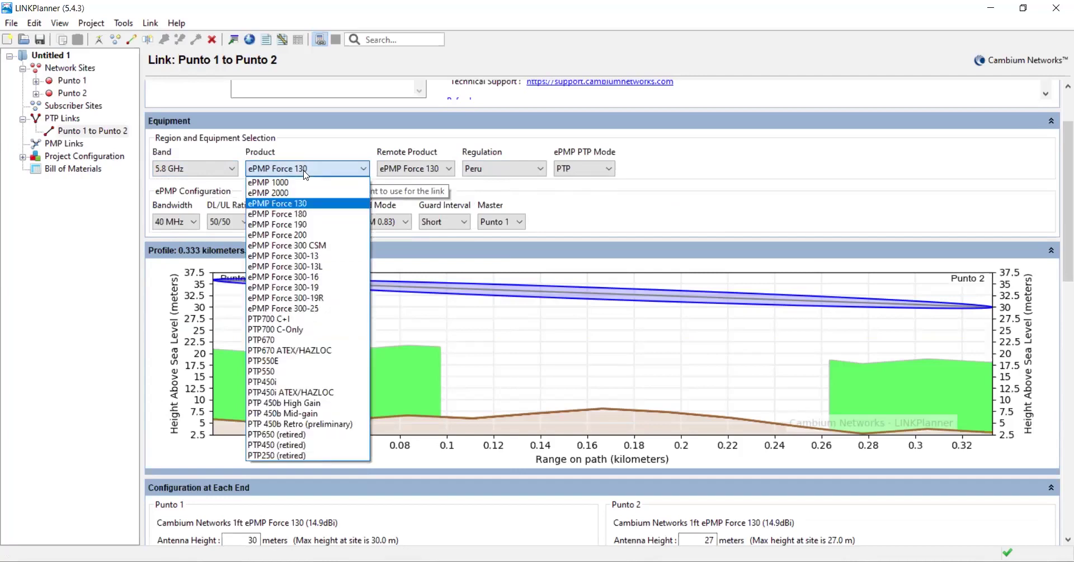
left_click(306, 169)
left_click(417, 170)
left_click(417, 169)
left_click(337, 170)
left_click(337, 169)
left_click(443, 172)
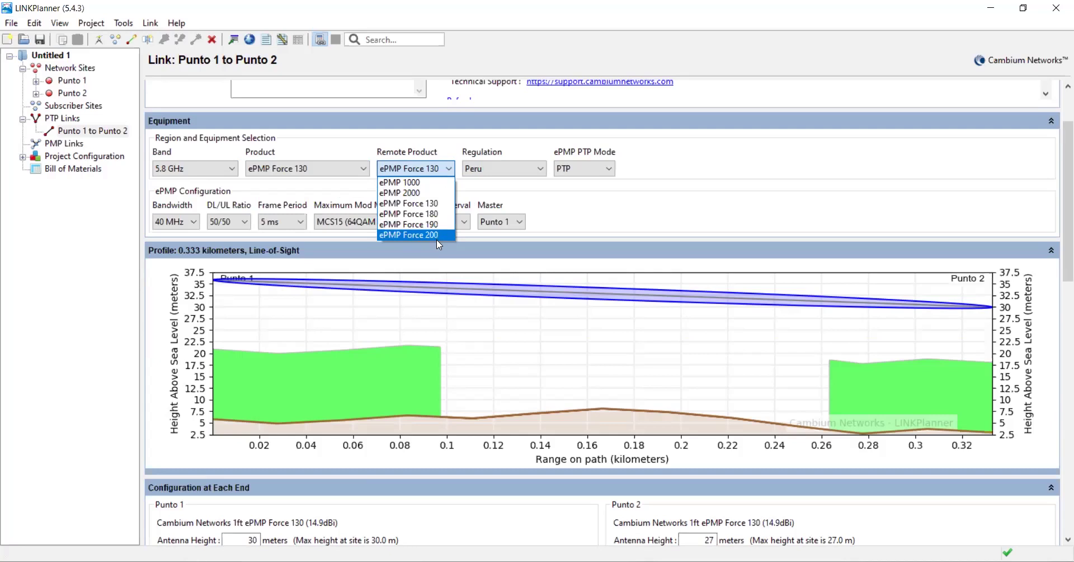
left_click(438, 174)
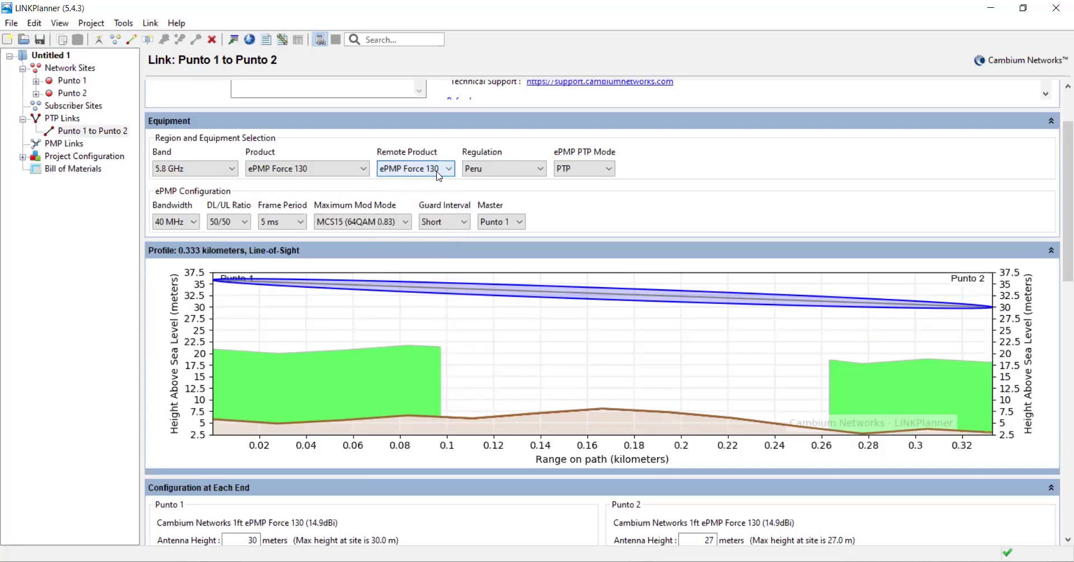
left_click(510, 169)
left_click(509, 169)
left_click(585, 169)
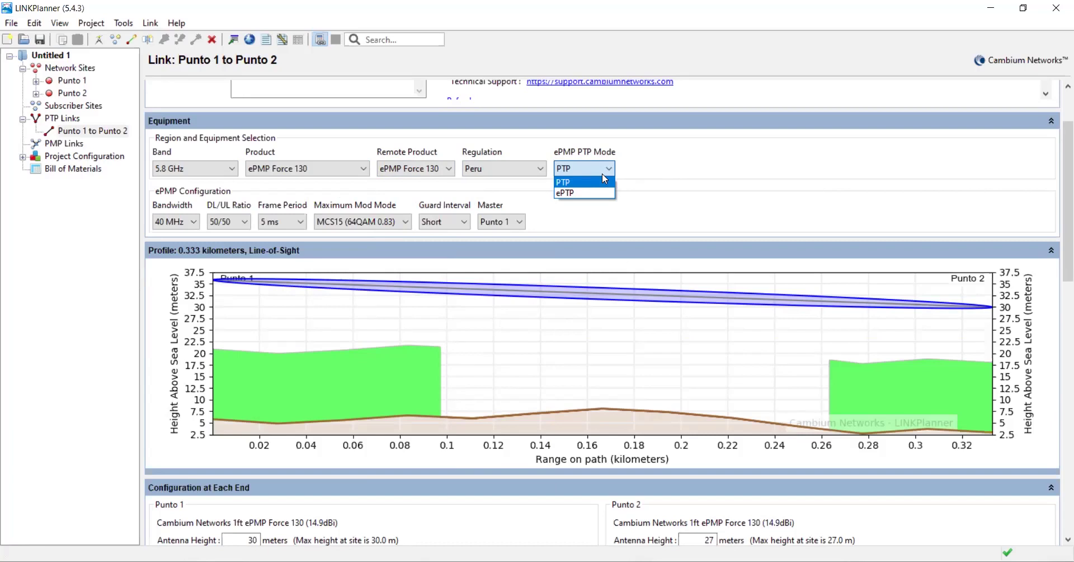
left_click(647, 152)
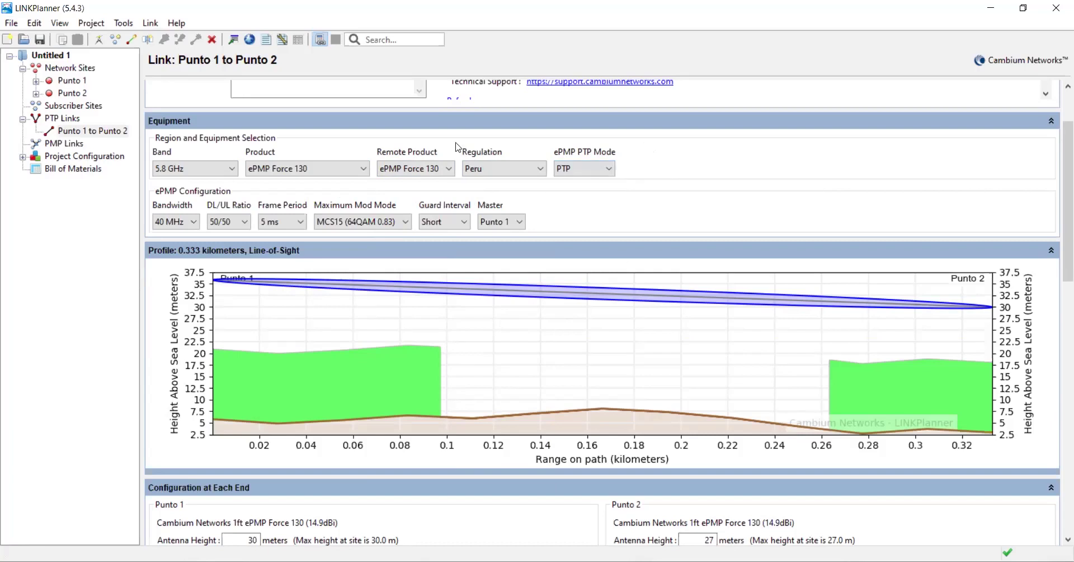
- Set the link's DL/UL ratio to 75/25 in the ePMP configuration
left_click(240, 224)
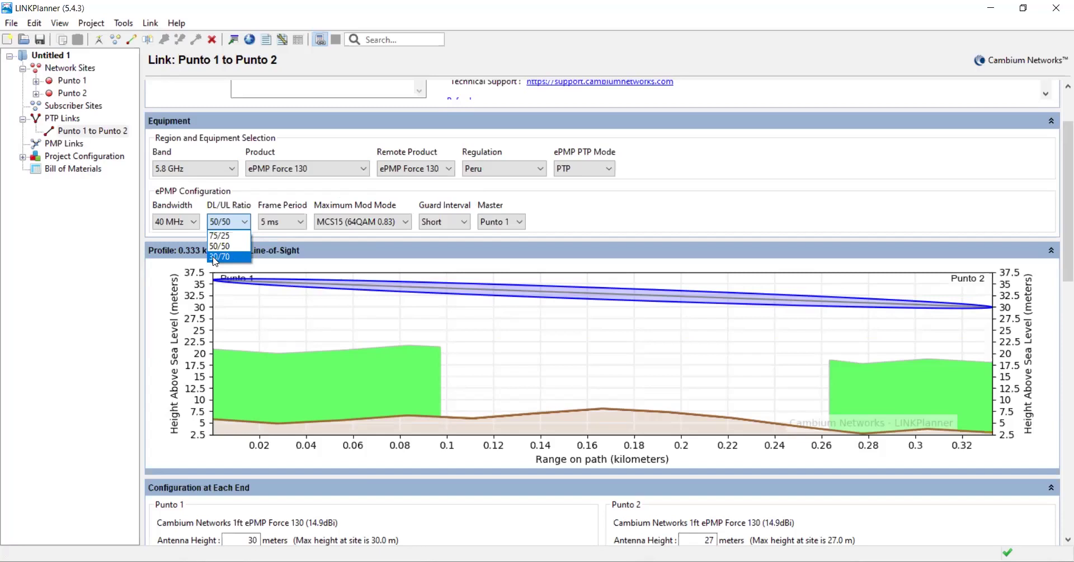
left_click(219, 235)
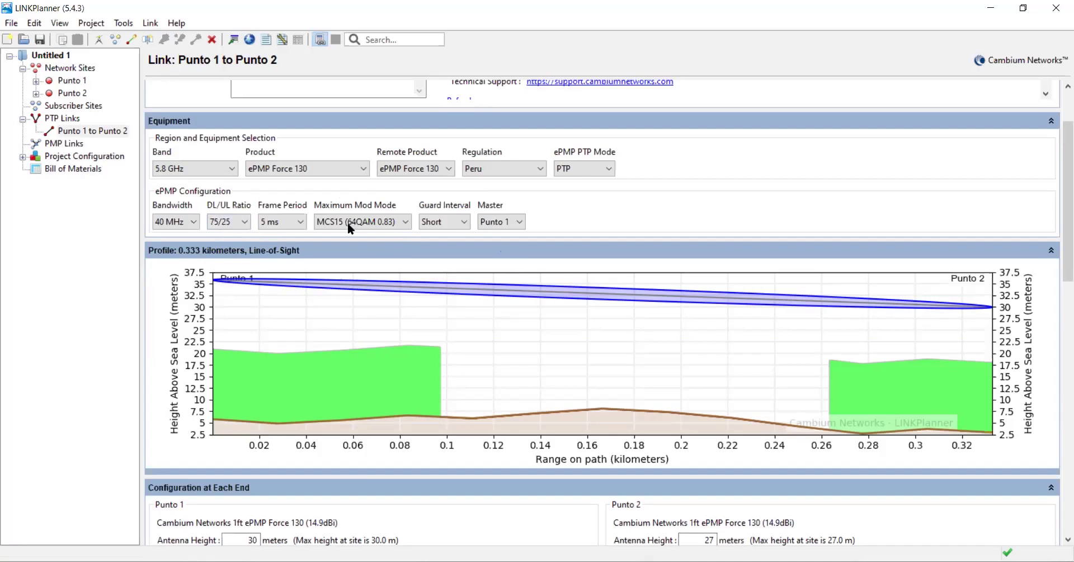
- Examine the available options for frame period, maximum modulation mode, guard interval and master without changing them
left_click(300, 223)
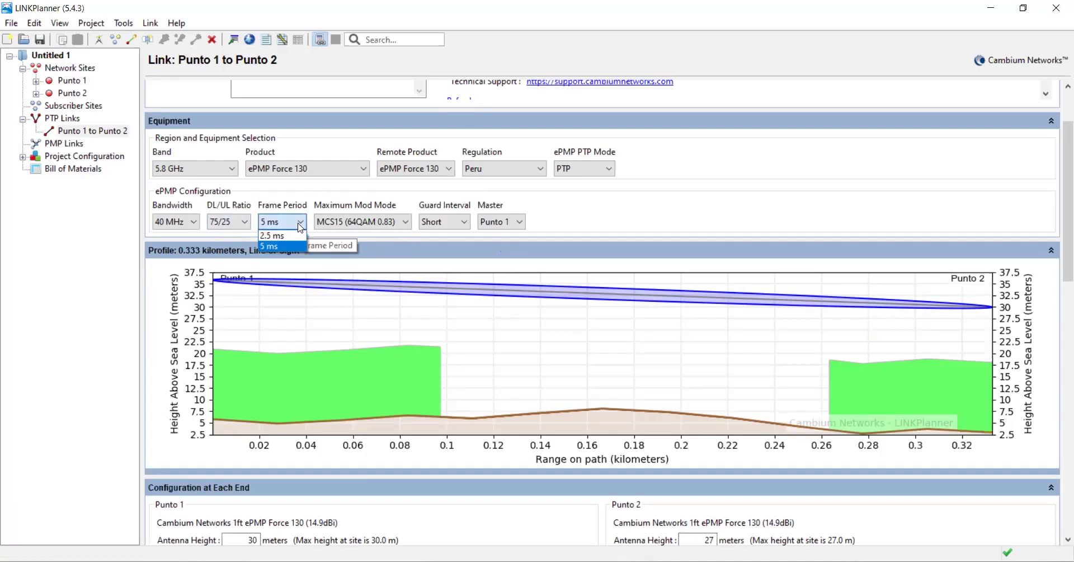
left_click(301, 226)
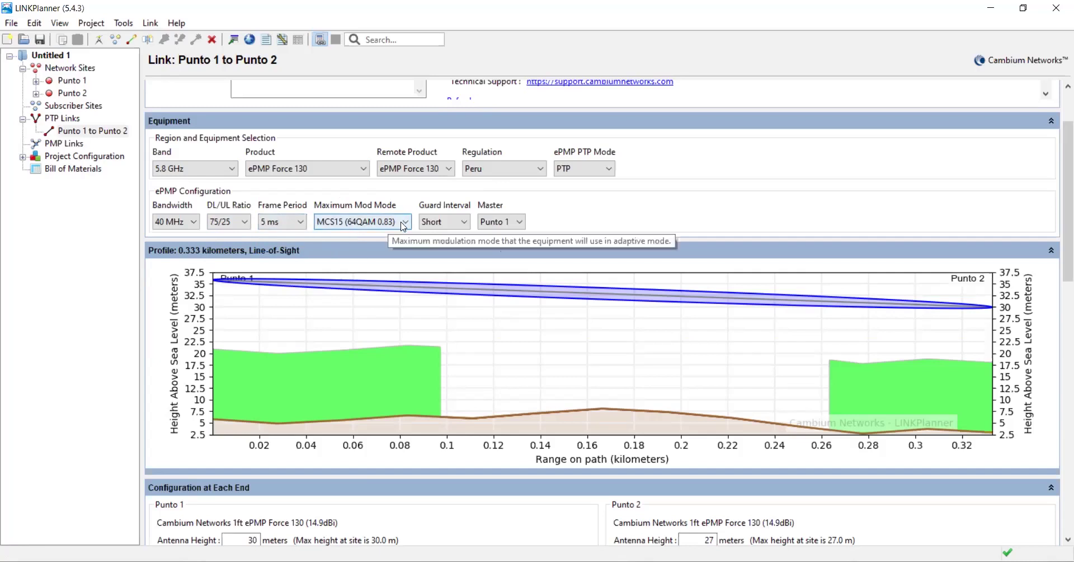
left_click(404, 224)
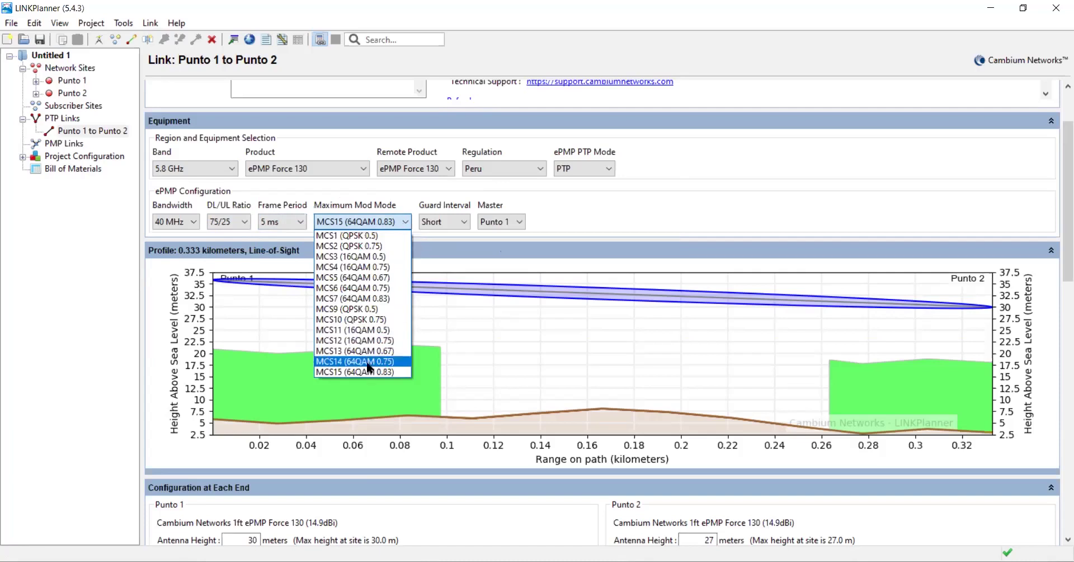
left_click(389, 224)
left_click(364, 223)
left_click(365, 223)
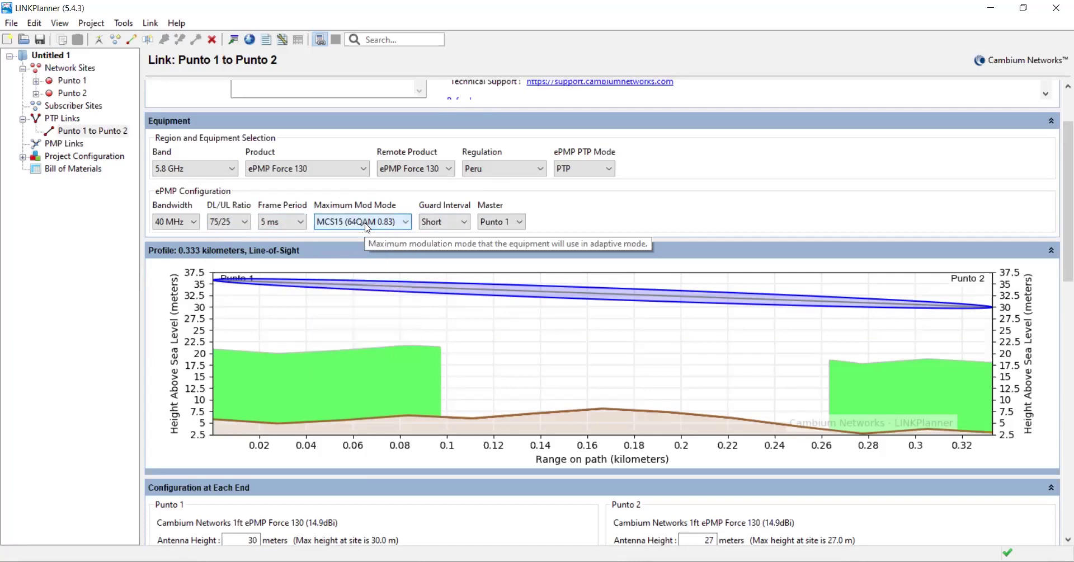
left_click(462, 222)
left_click(462, 223)
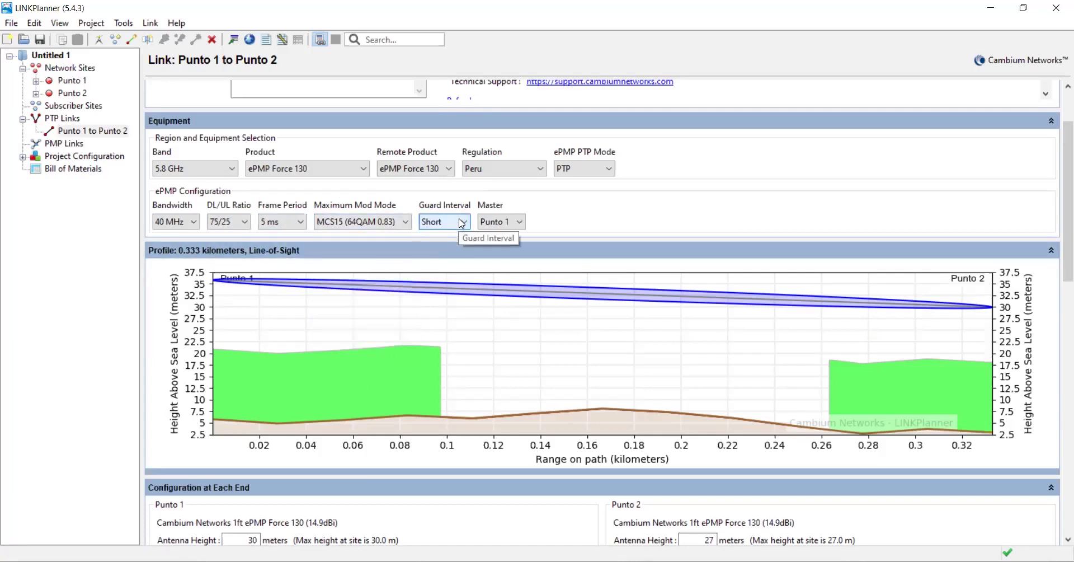
left_click(461, 222)
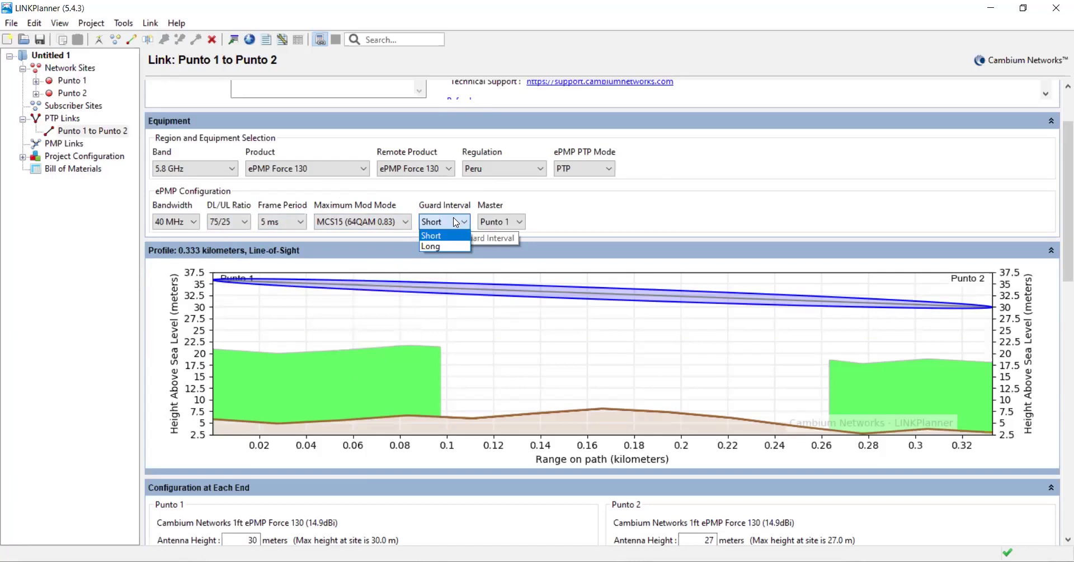
left_click(581, 216)
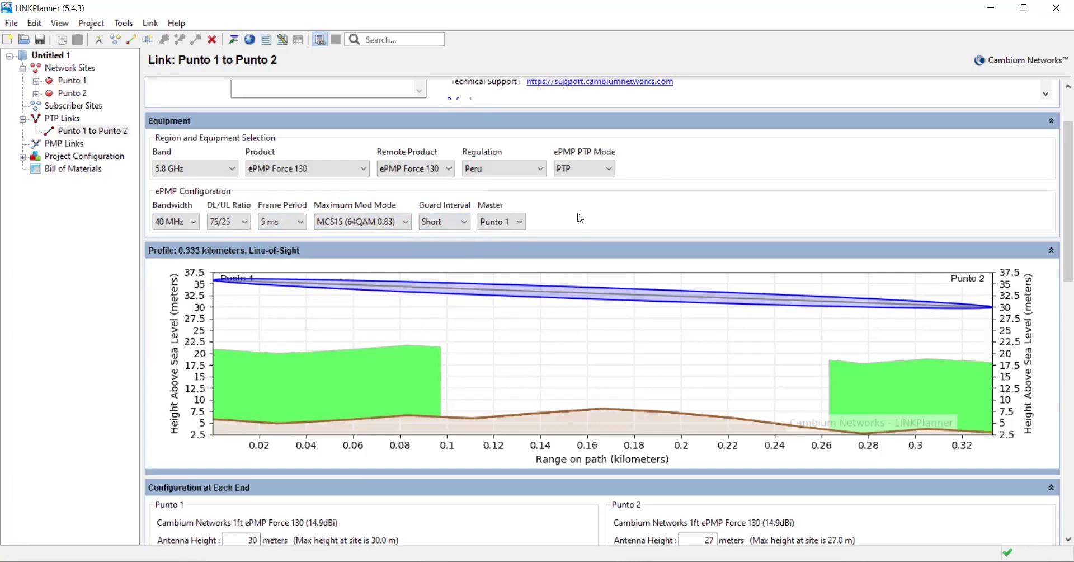
left_click(510, 224)
left_click(511, 224)
left_click(510, 224)
left_click(511, 224)
- Review the link's terrain profile and the antenna height settings in the configuration at each end
scroll(1056, 148, "down", 3)
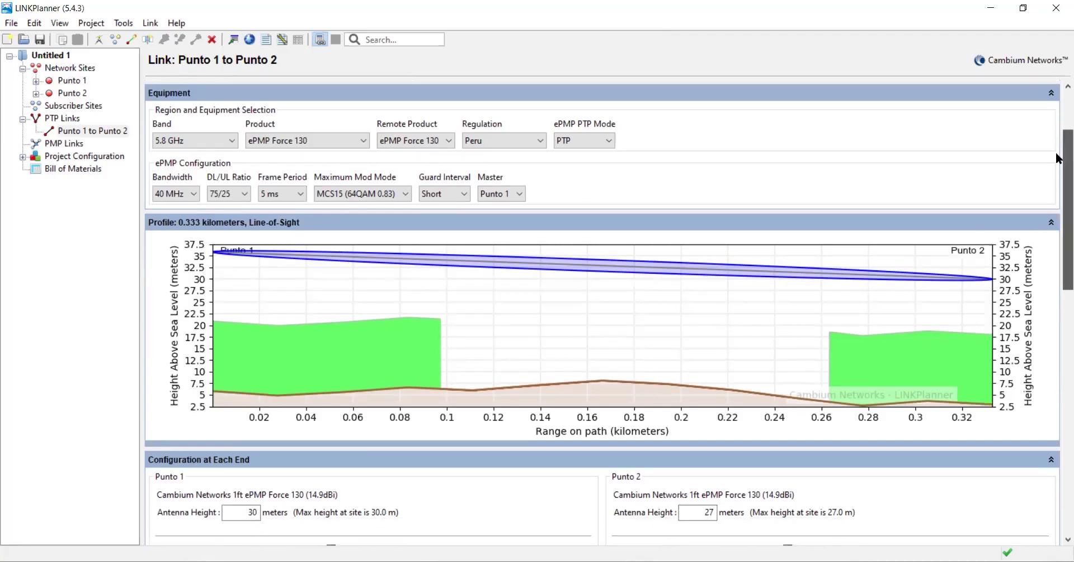
scroll(1057, 167, "down", 1)
left_click_drag(1057, 173, 1057, 183)
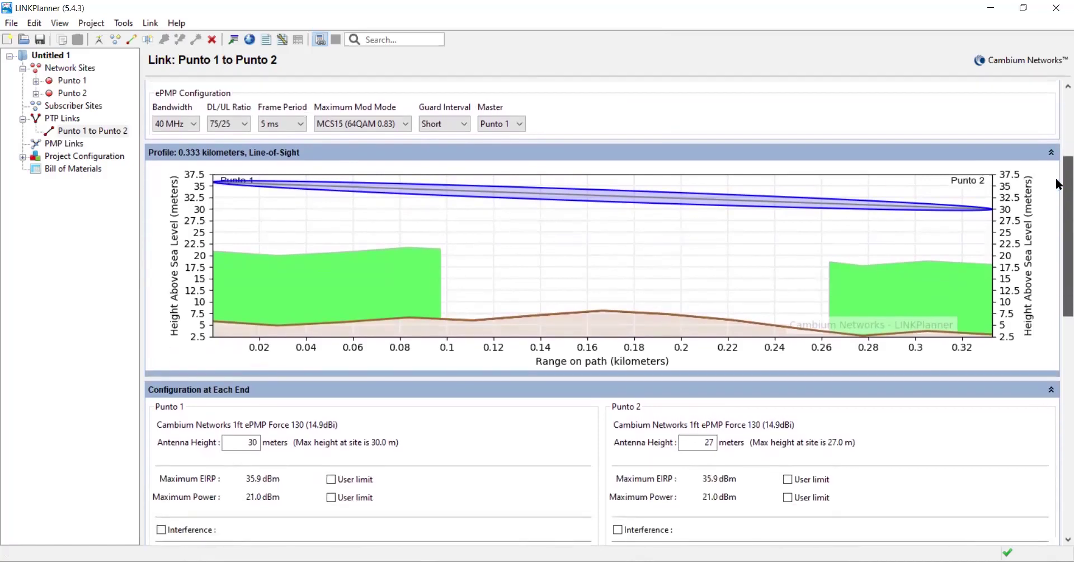
scroll(1058, 184, "up", 4)
scroll(1057, 184, "down", 3)
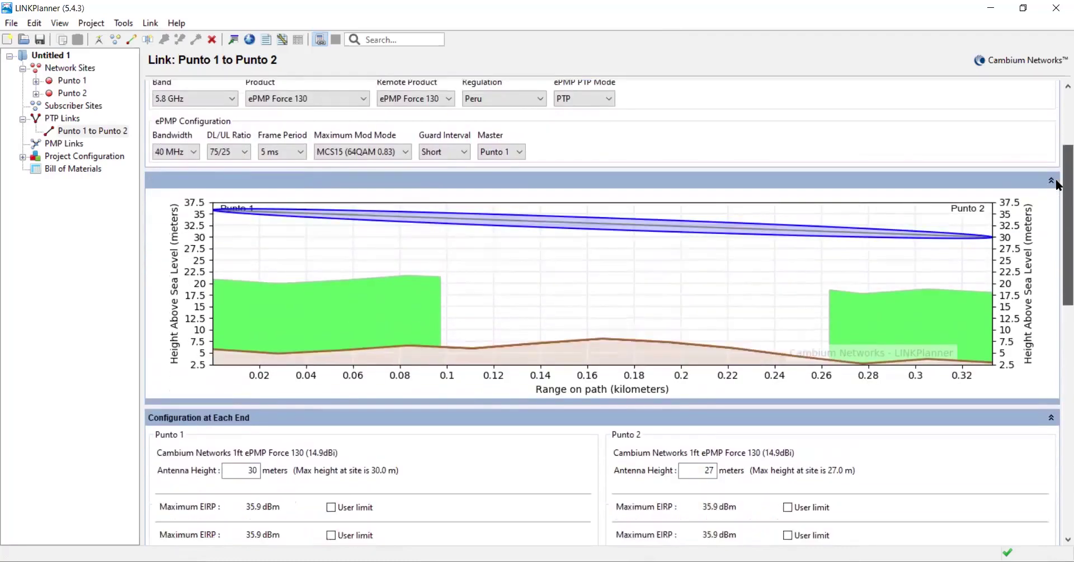
scroll(1057, 184, "down", 3)
scroll(1057, 185, "up", 1)
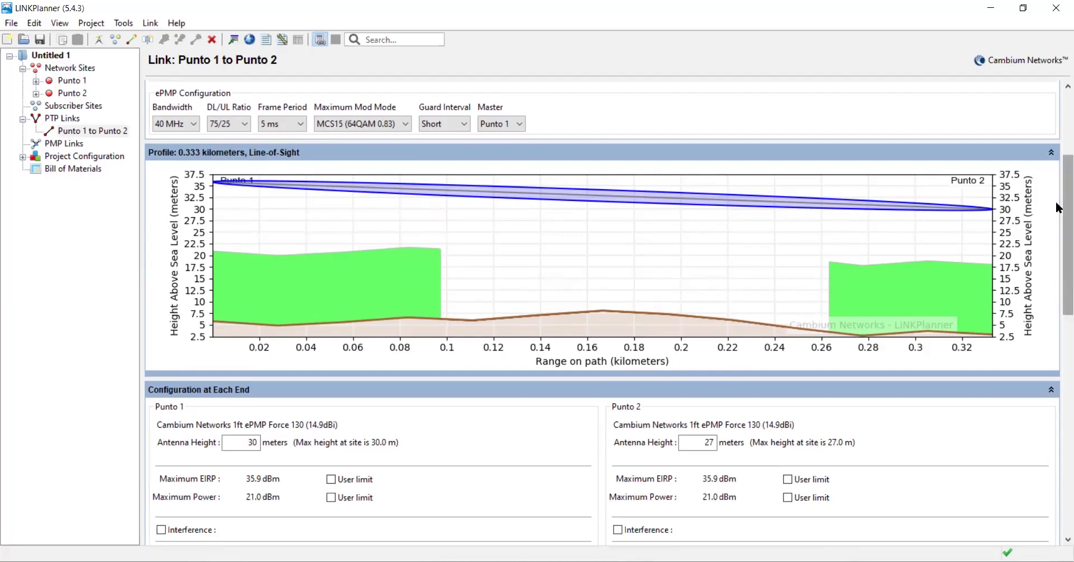
left_click_drag(1056, 209, 1056, 276)
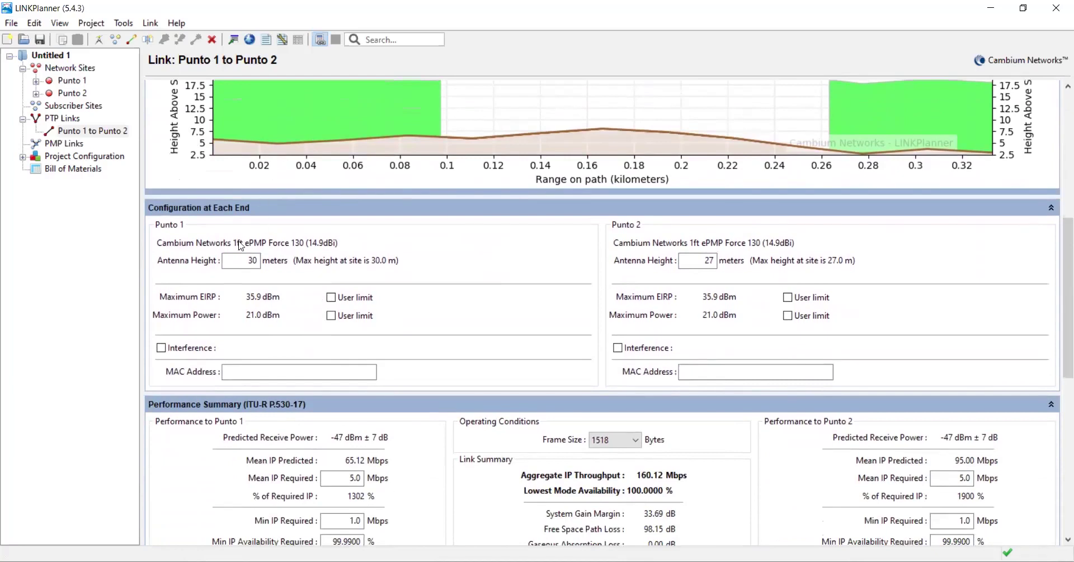
double_click(245, 261)
- Review the link's performance summary and availability charts, and open the full performance details table by modulation mode
scroll(1056, 276, "down", 3)
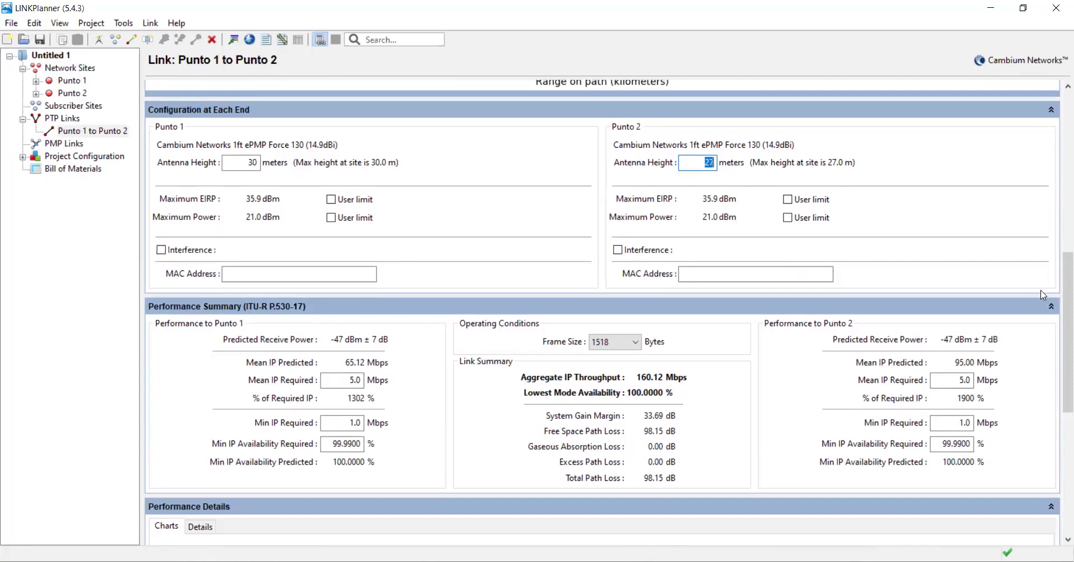
scroll(1057, 289, "down", 1)
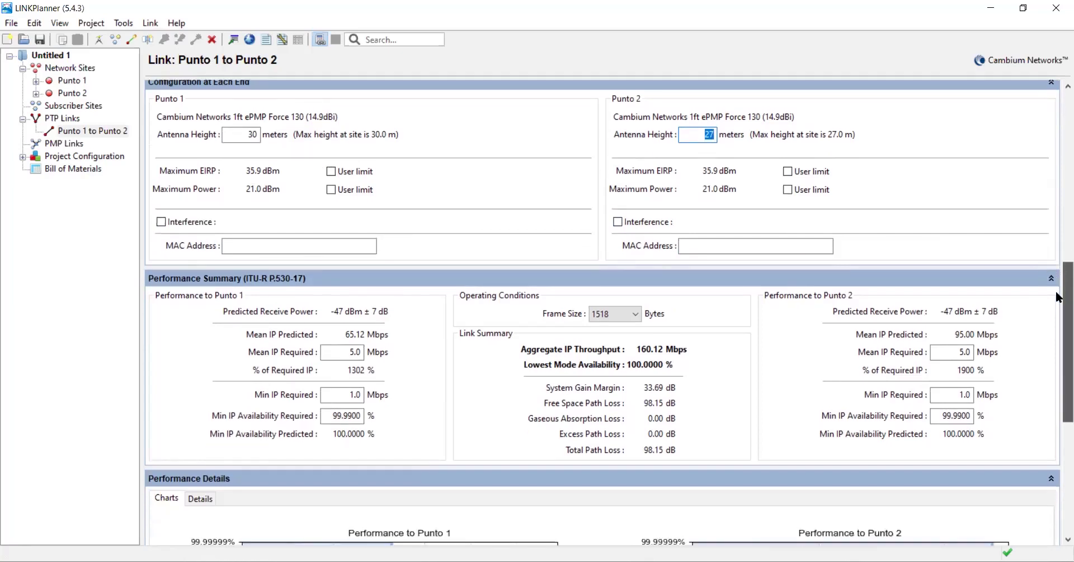
scroll(1058, 313, "down", 1)
scroll(1057, 344, "down", 3)
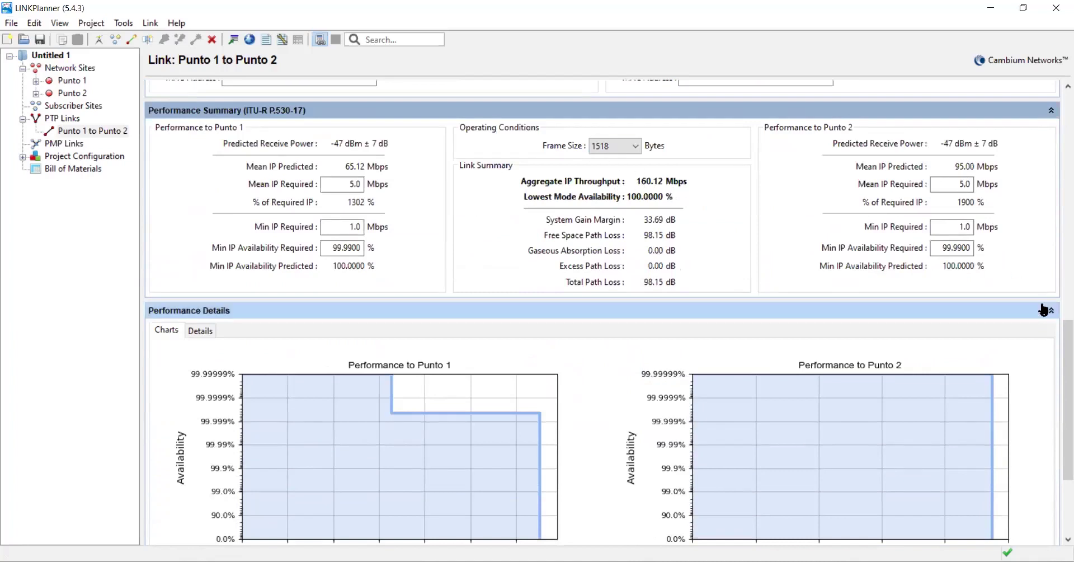
scroll(1057, 335, "down", 3)
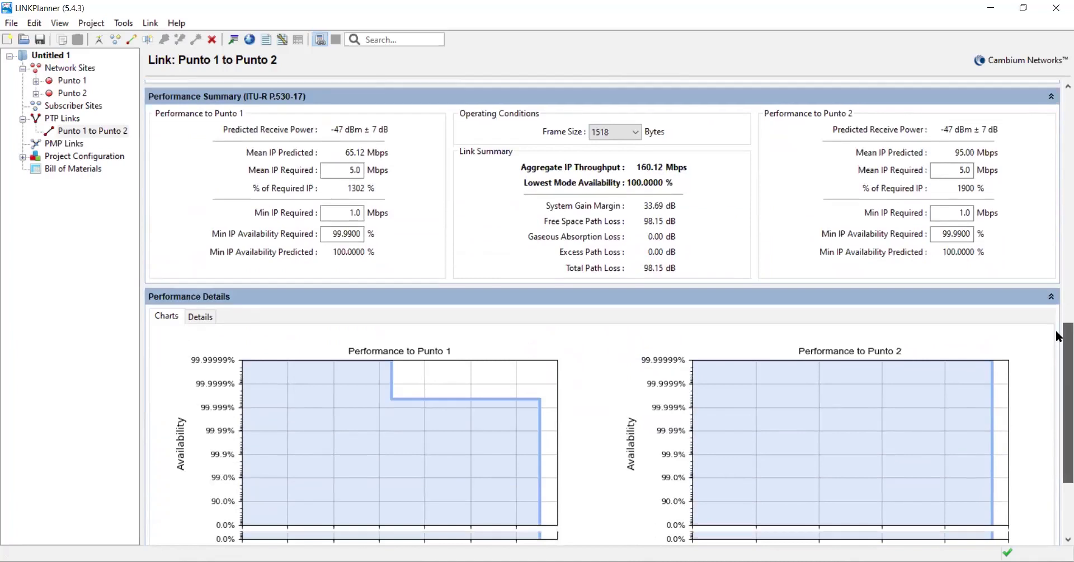
scroll(1057, 372, "down", 2)
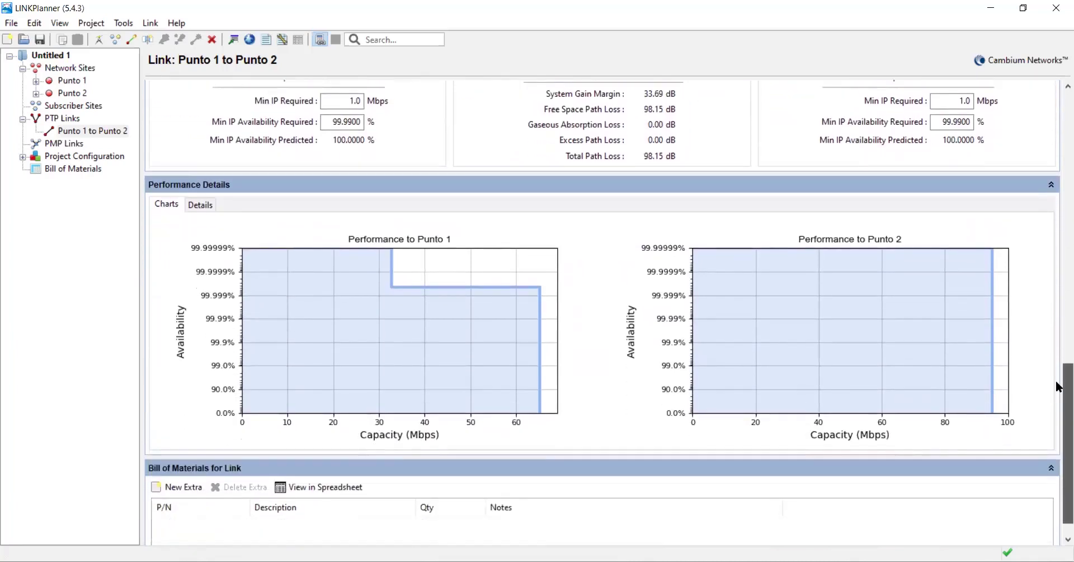
scroll(1057, 384, "down", 1)
scroll(1057, 388, "up", 1)
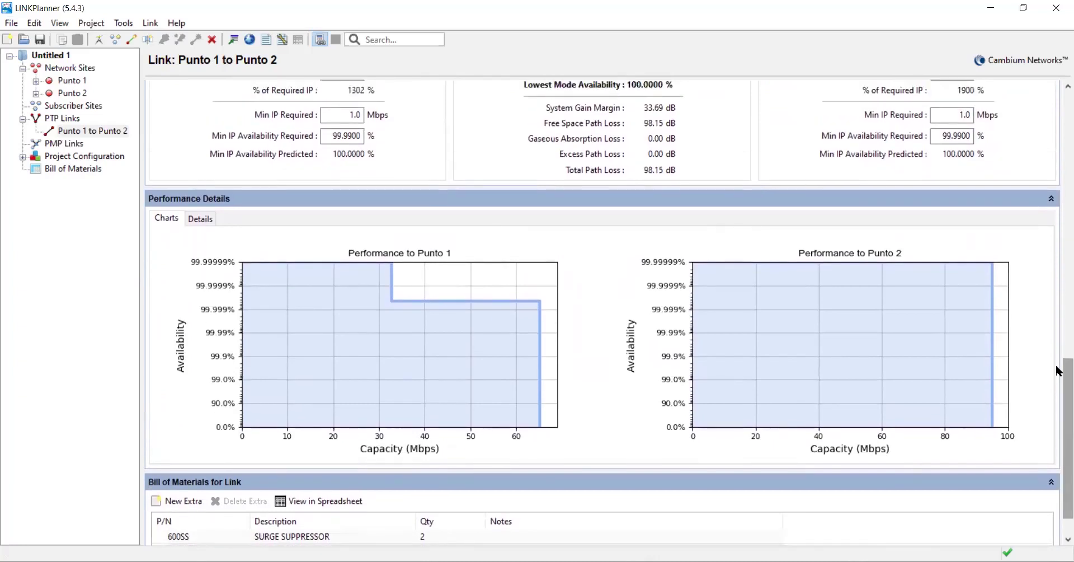
left_click(199, 218)
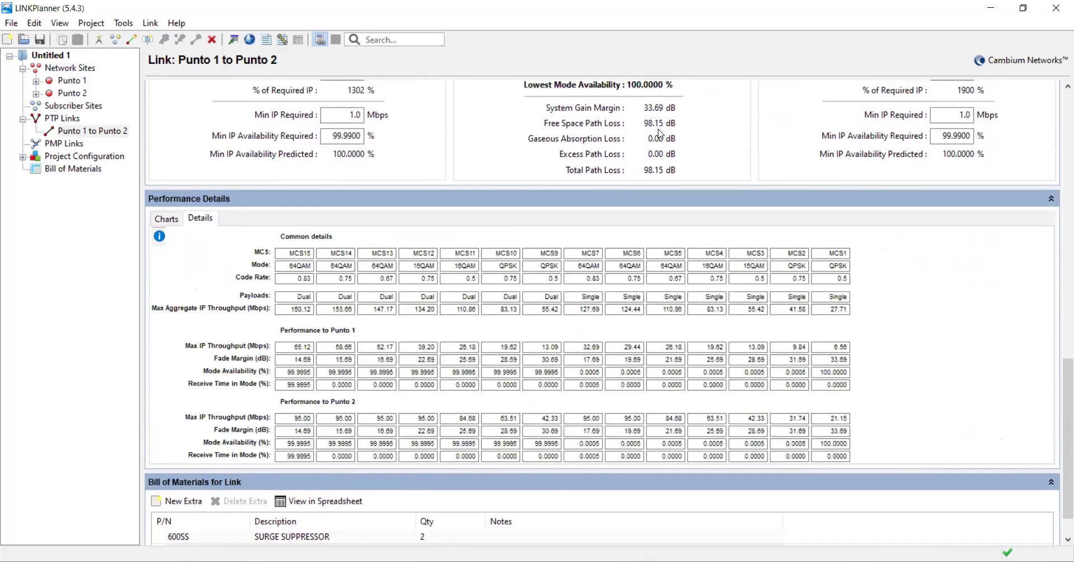
left_click(160, 236)
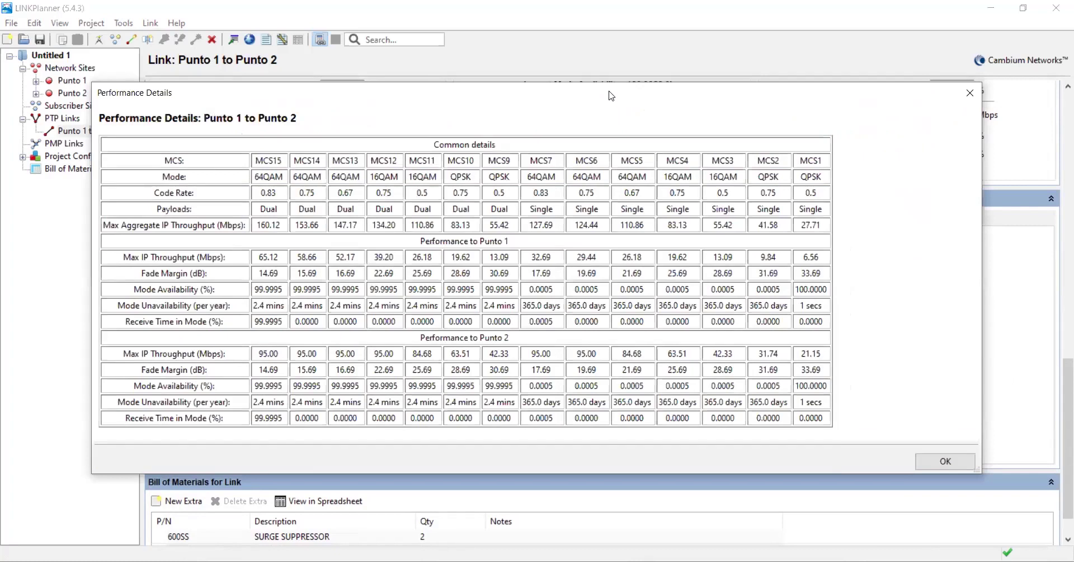
- Close the separate performance details window and review the link's own bill of materials
left_click_drag(610, 96, 566, 83)
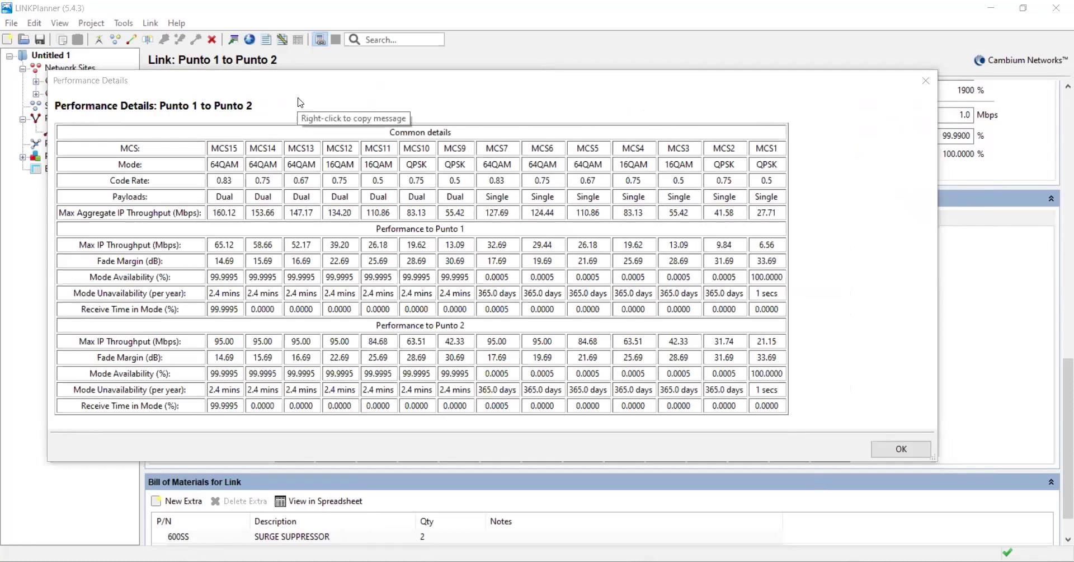
left_click(924, 81)
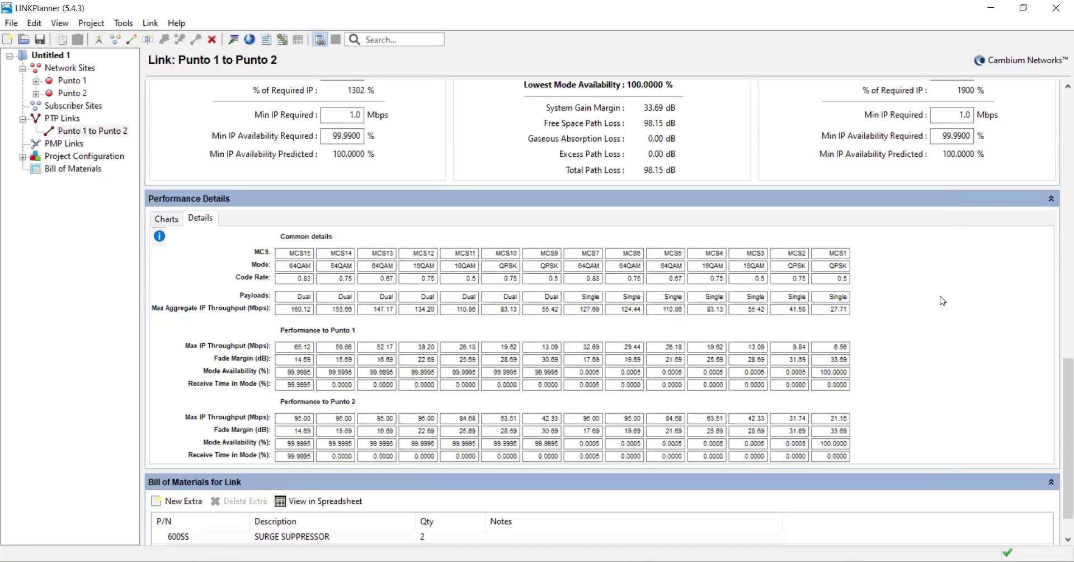
left_click(1056, 377)
left_click_drag(1056, 377, 1057, 415)
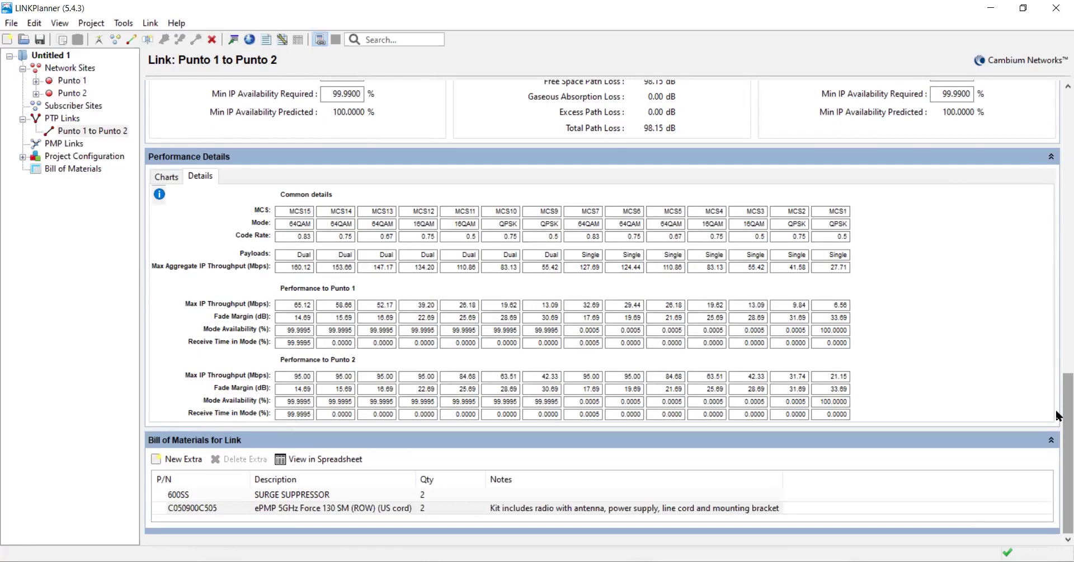
left_click(1059, 416)
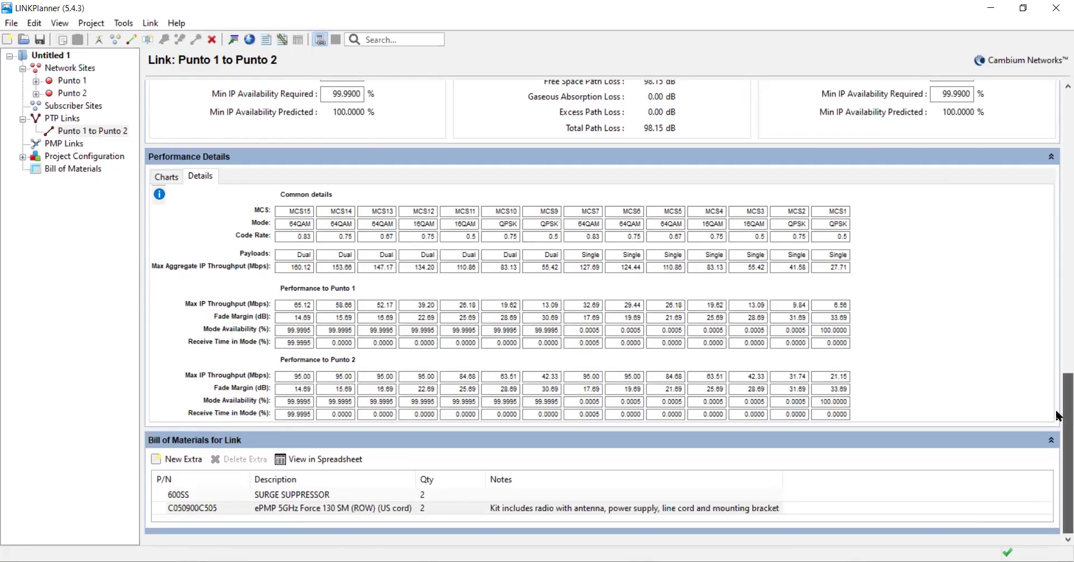
- Open the project's bill of materials and examine the surge suppressor and ePMP 5GHz Force 130 SM entries in the PTP network list
left_click(59, 169)
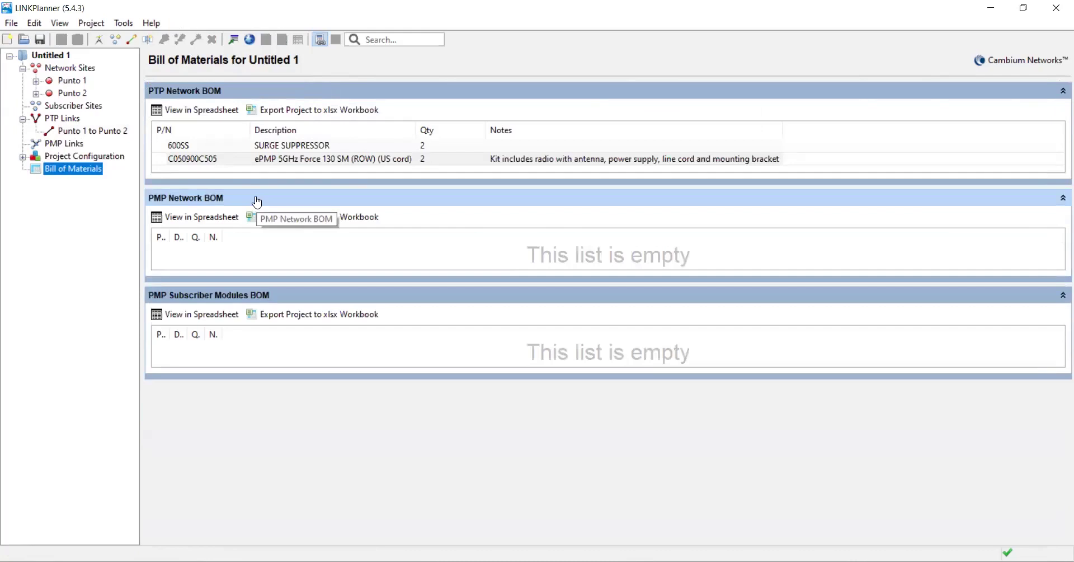
left_click(185, 149)
left_click(188, 159)
left_click(188, 148)
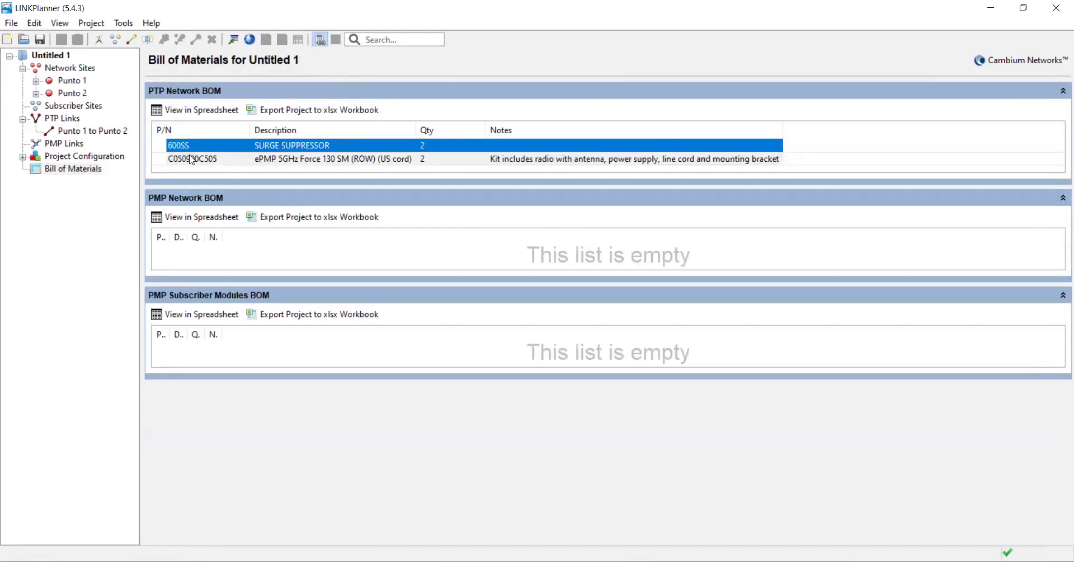
left_click(192, 159)
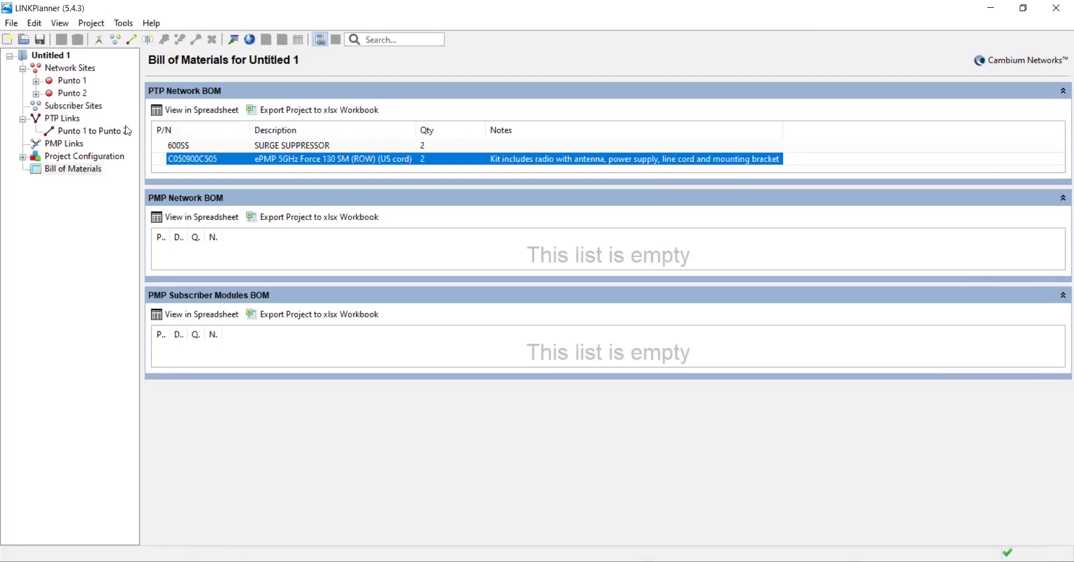
left_click(172, 146)
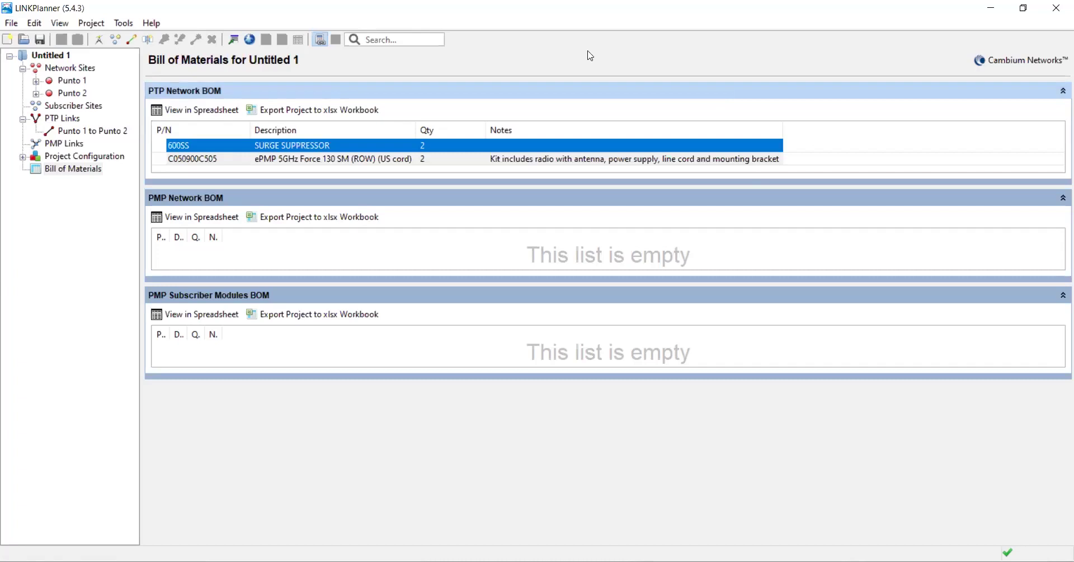
- Examine Punto 1 and Punto 2 with their surroundings on the project's online map, and return to the bill of materials
left_click(56, 55)
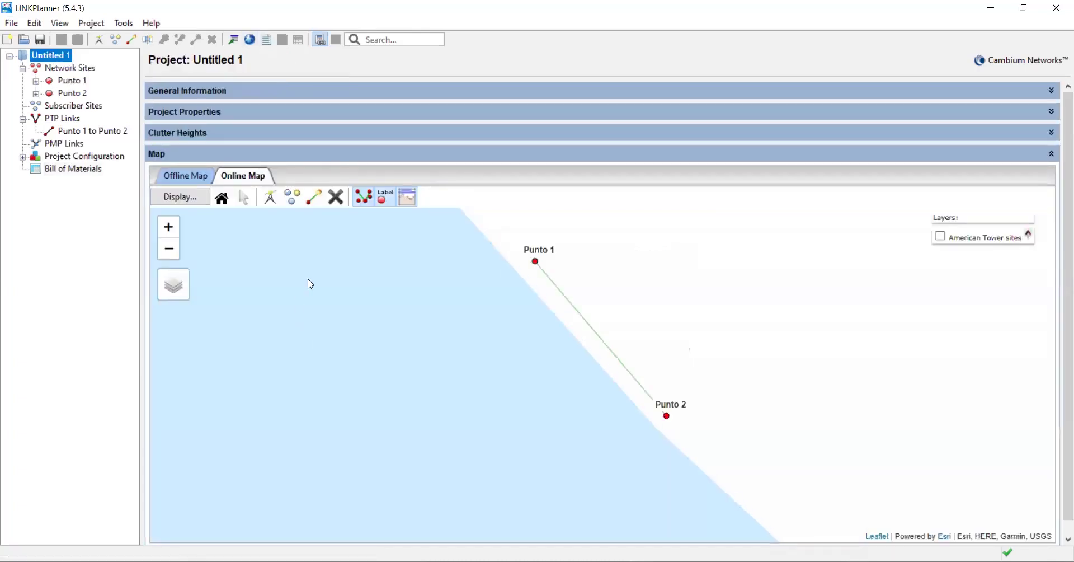
scroll(587, 327, "down", 3)
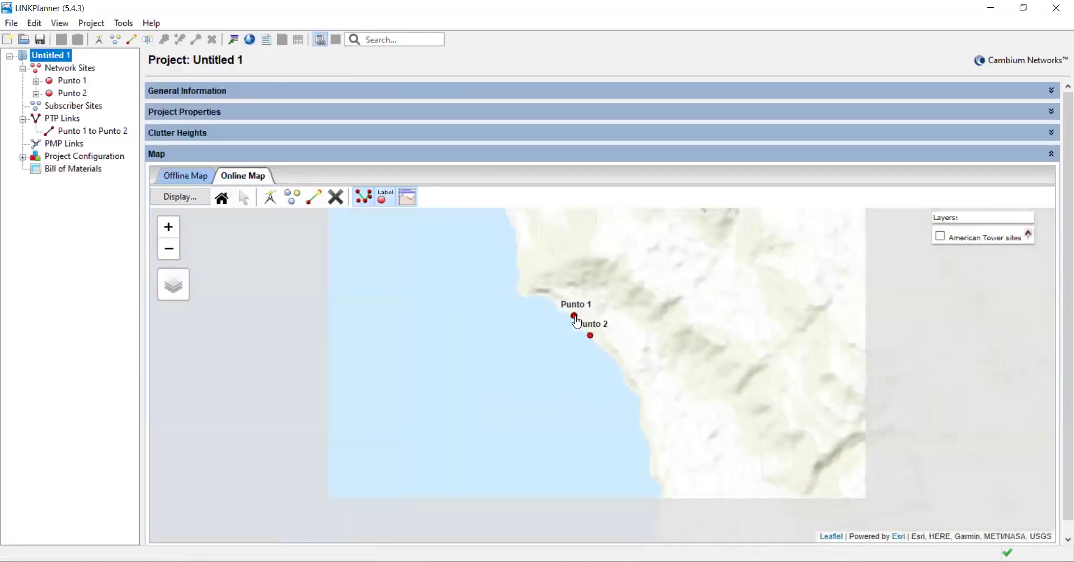
scroll(576, 320, "down", 2)
left_click_drag(632, 331, 689, 378)
scroll(681, 408, "up", 3)
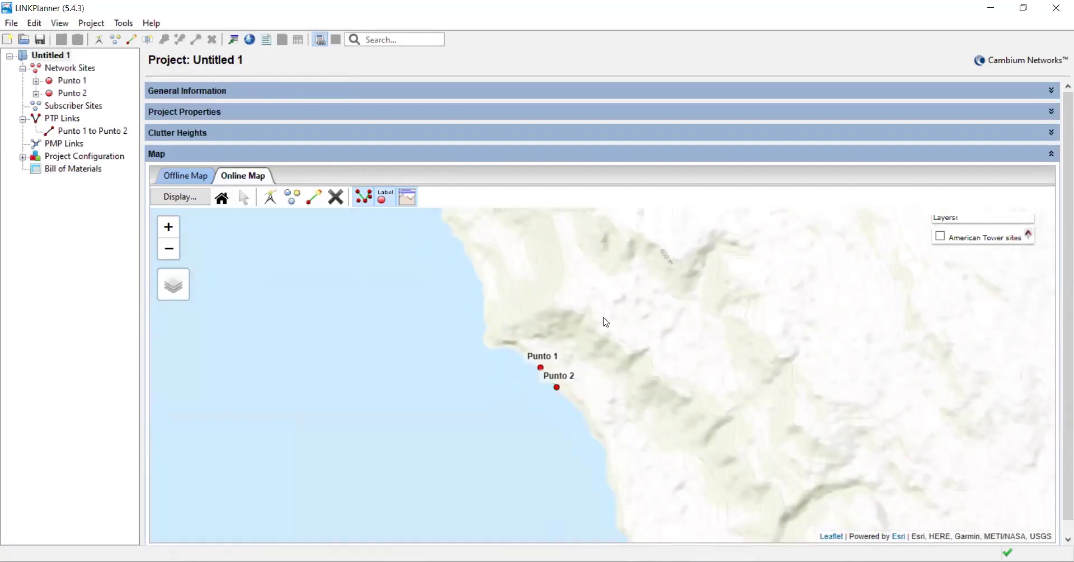
scroll(604, 322, "up", 2)
scroll(559, 413, "down", 1)
left_click_drag(558, 413, 572, 317)
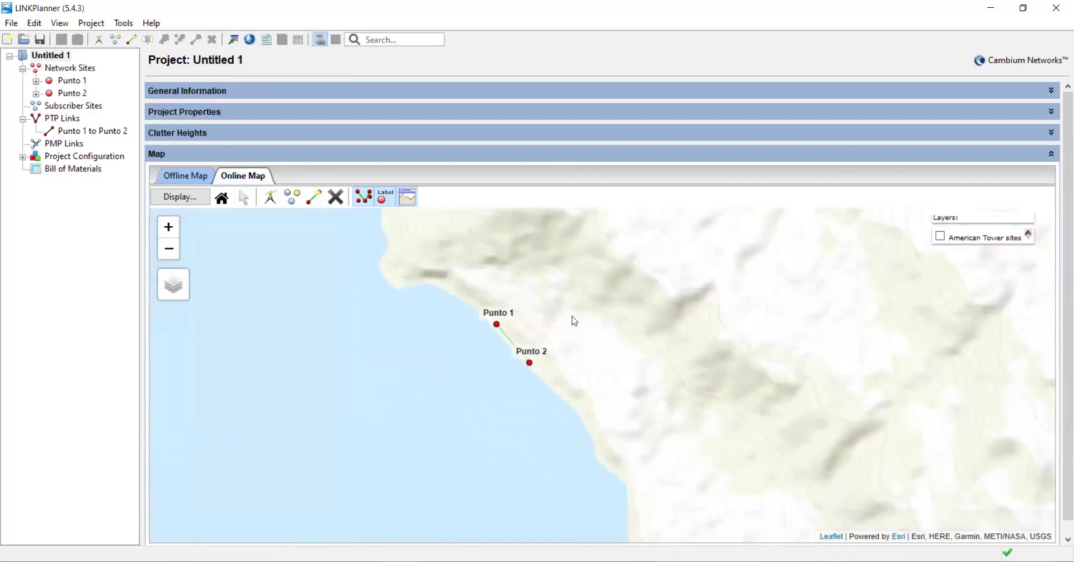
scroll(572, 317, "up", 1)
left_click(89, 170)
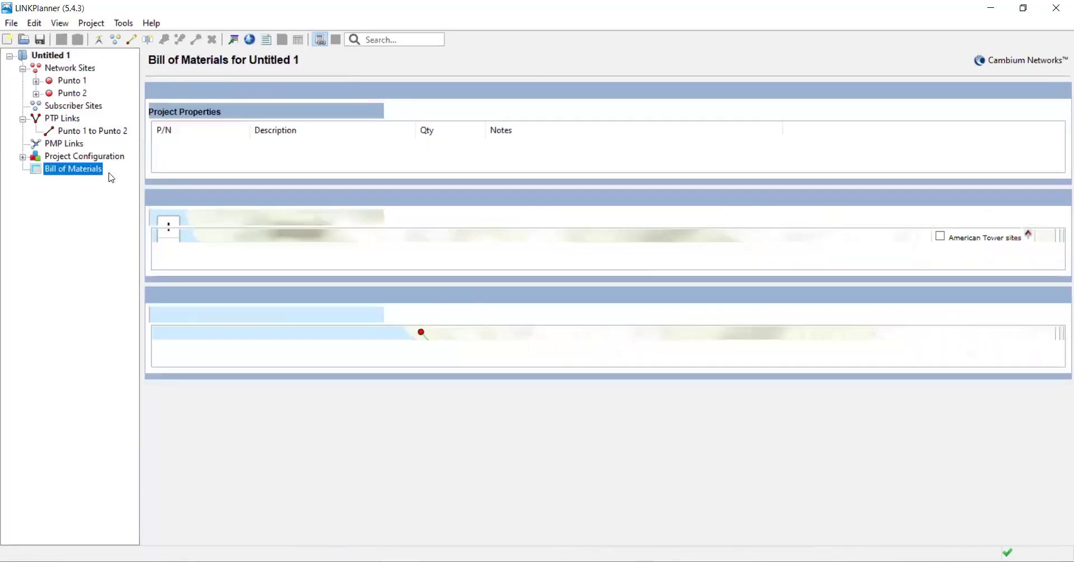
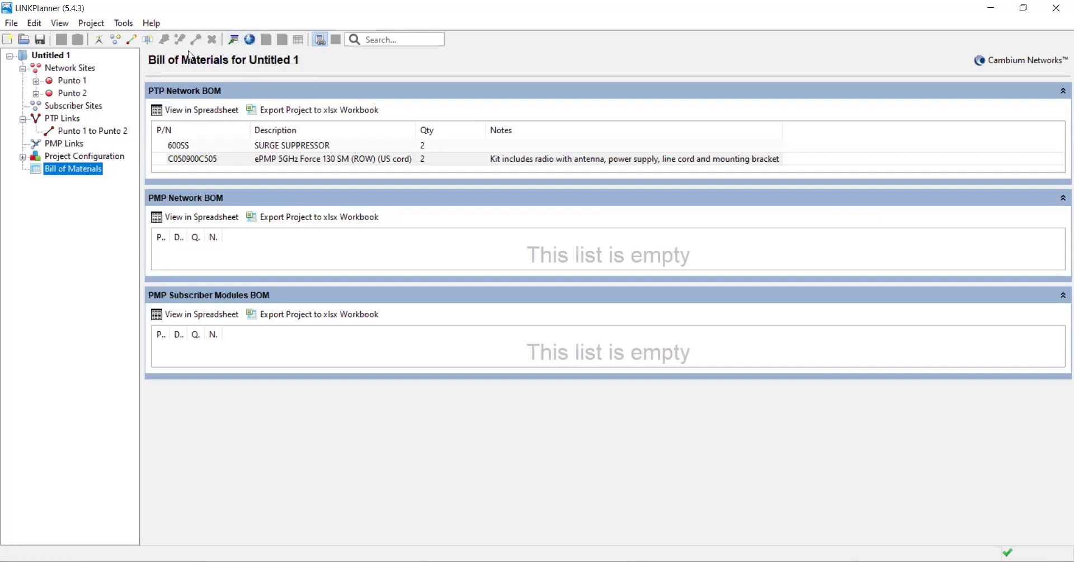
- Open the Punto 1 to Punto 2 link in Google Earth and inspect the path between both sites up close
left_click(85, 130)
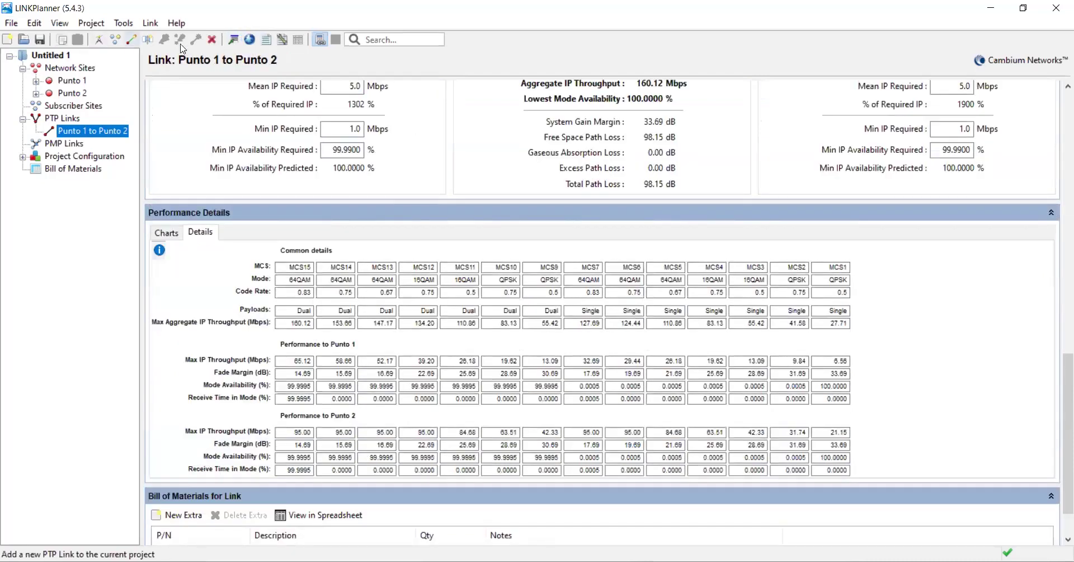
left_click(250, 40)
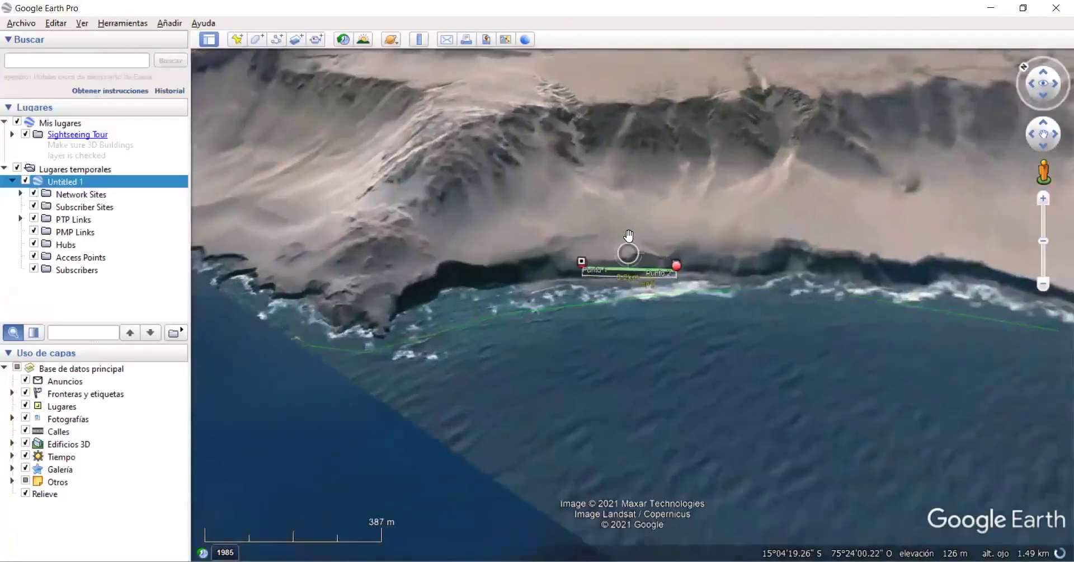
left_click_drag(1068, 84, 1060, 103)
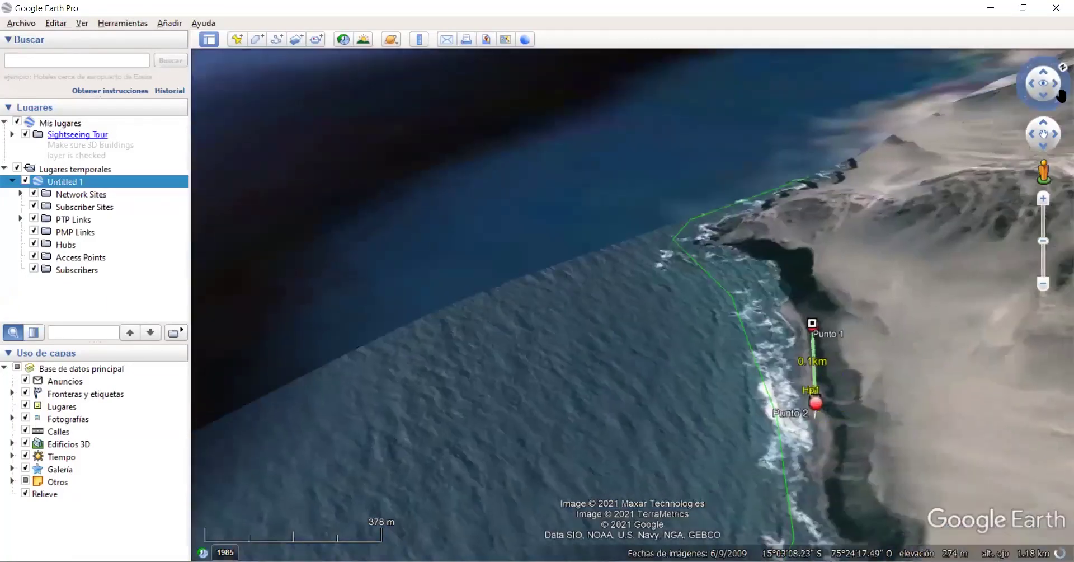
left_click_drag(936, 322, 688, 223)
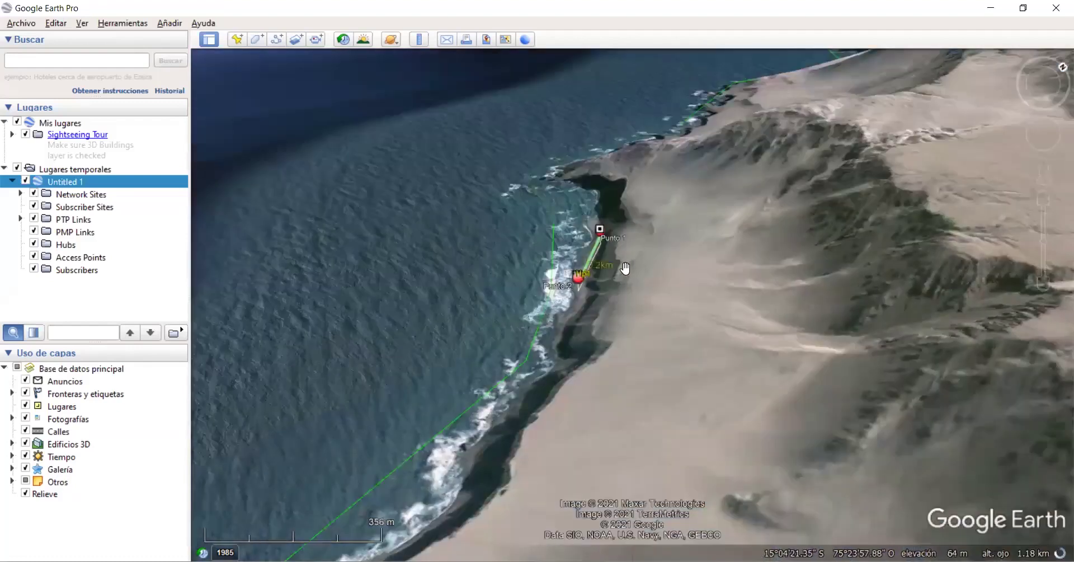
scroll(625, 267, "up", 2)
scroll(619, 261, "up", 3)
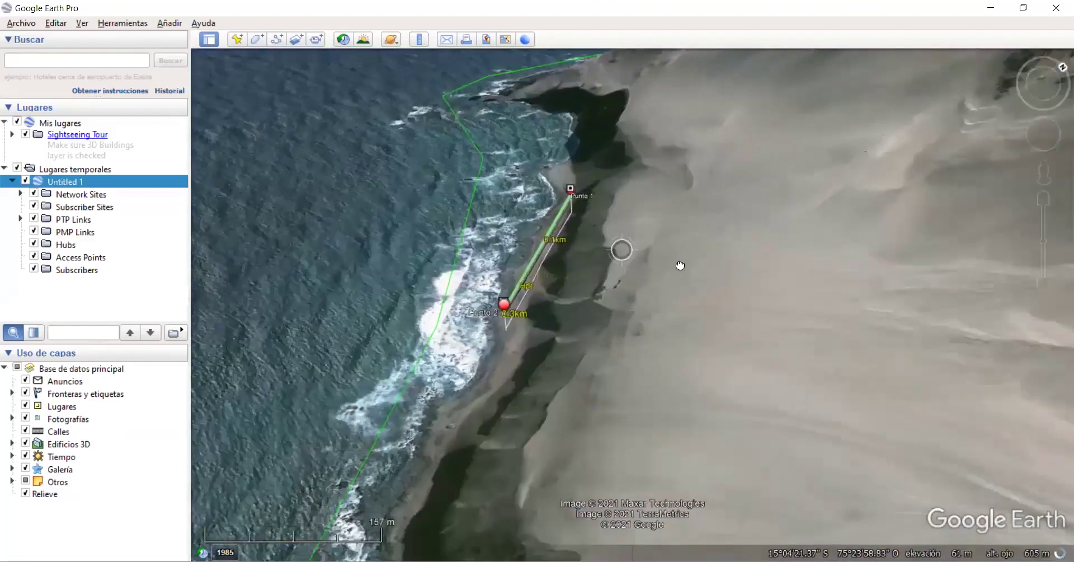
scroll(701, 263, "up", 3)
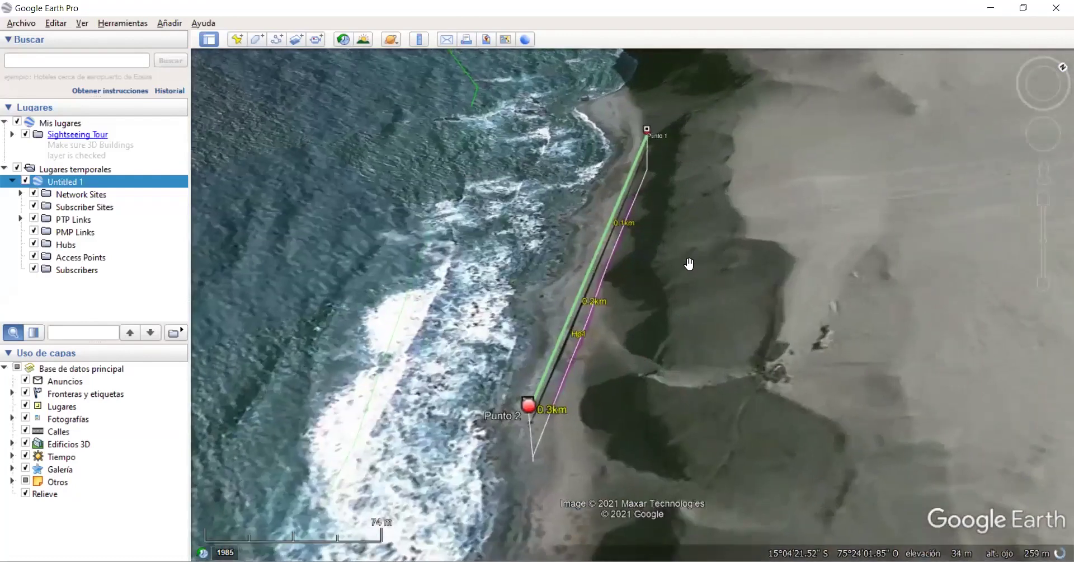
left_click_drag(698, 310, 719, 244)
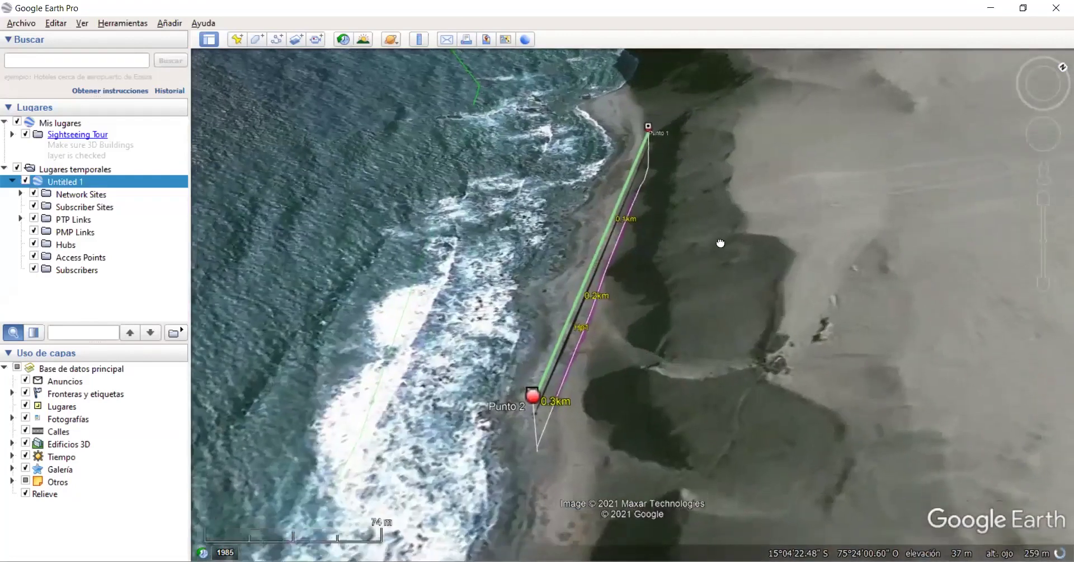
- Examine the coastline and terrain surrounding the link in Google Earth, from a wide overview down to both sites
scroll(717, 247, "down", 2)
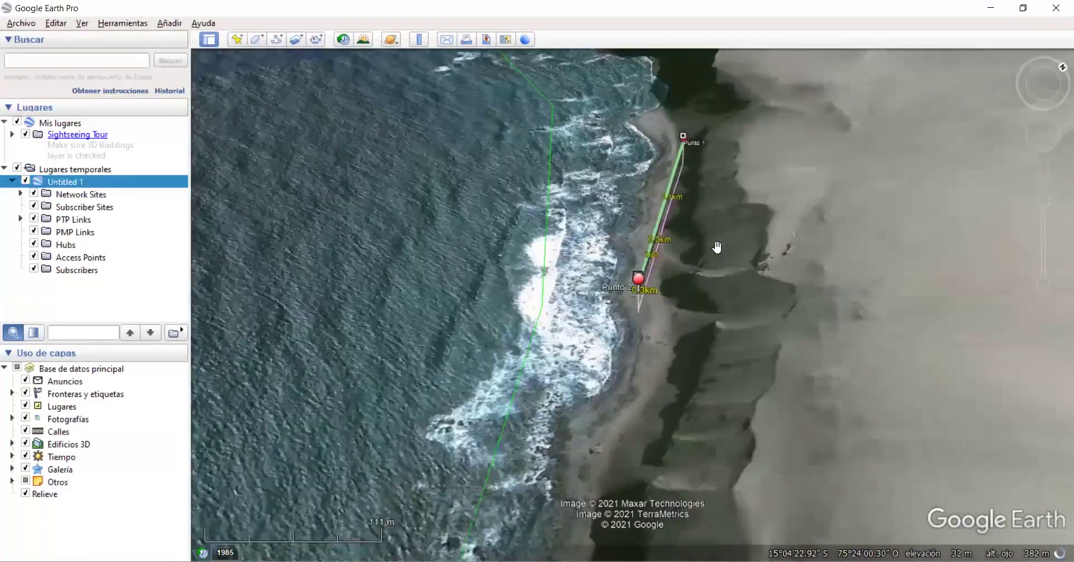
scroll(717, 247, "down", 2)
scroll(717, 247, "down", 10)
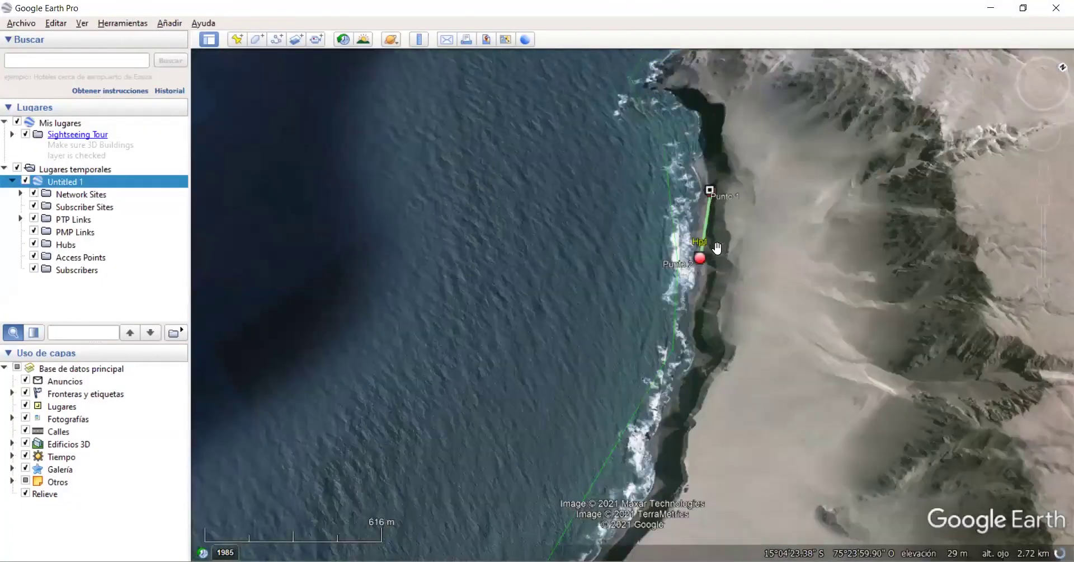
scroll(717, 244, "down", 5)
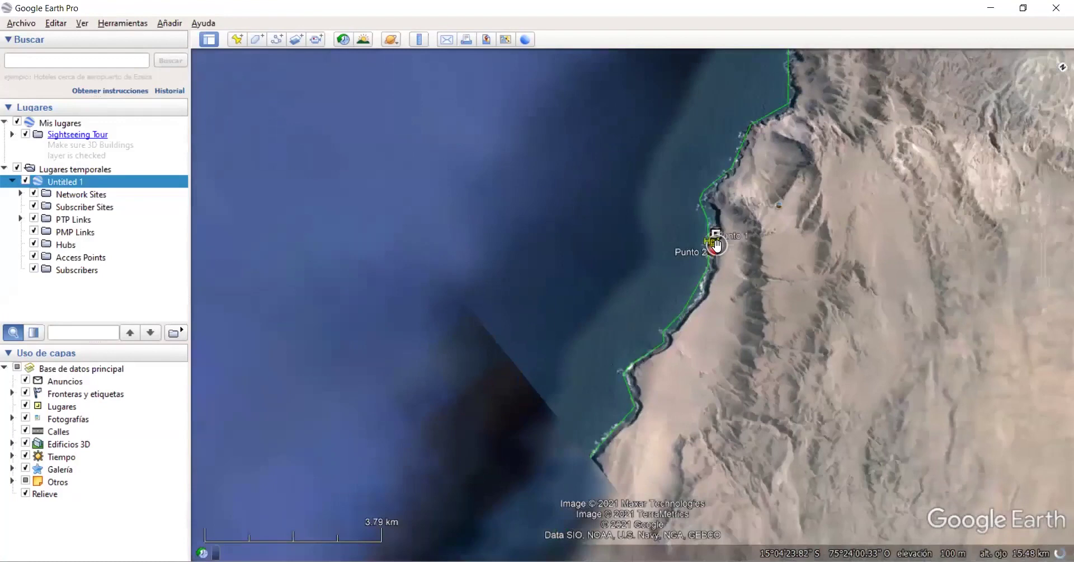
scroll(717, 244, "up", 4)
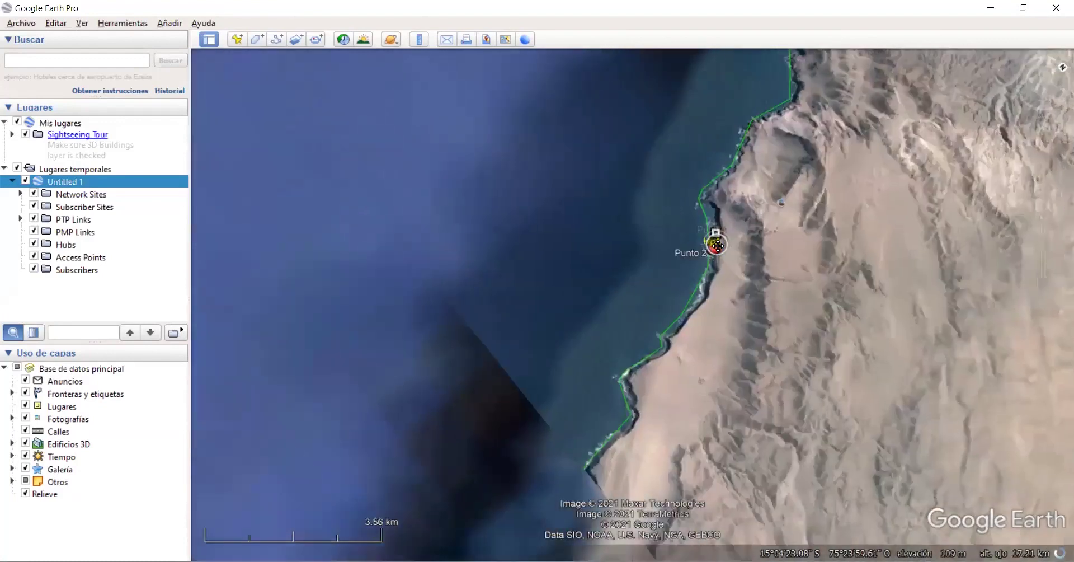
scroll(717, 245, "up", 4)
scroll(718, 245, "up", 5)
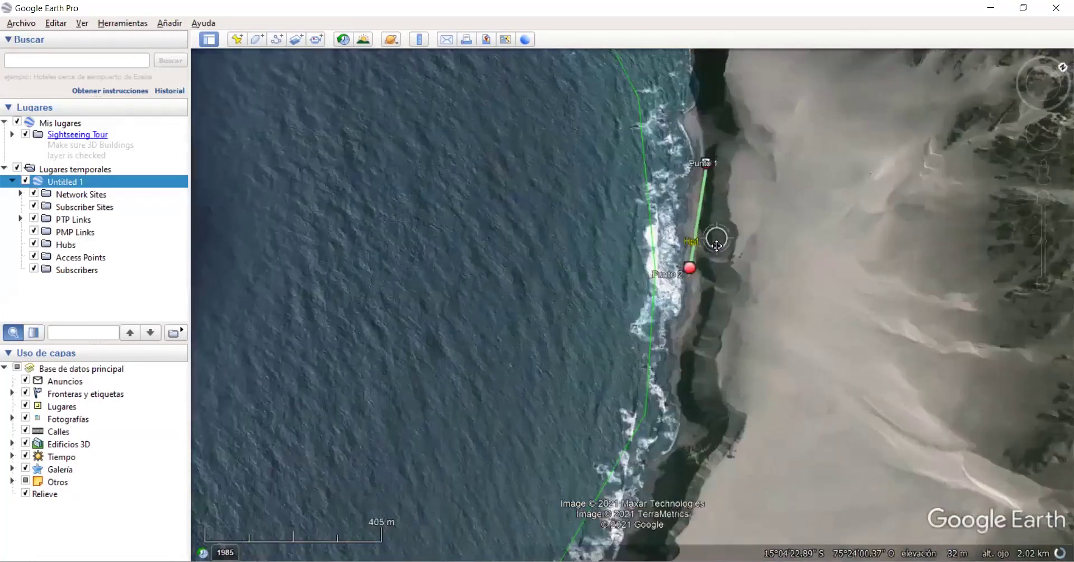
scroll(695, 252, "up", 5)
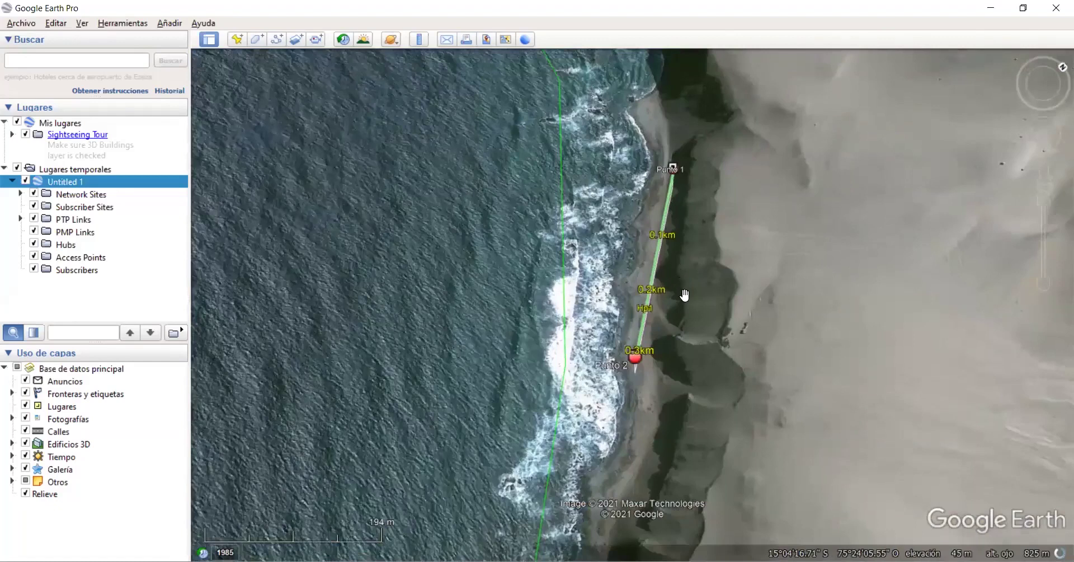
scroll(683, 285, "up", 2)
scroll(699, 185, "up", 1)
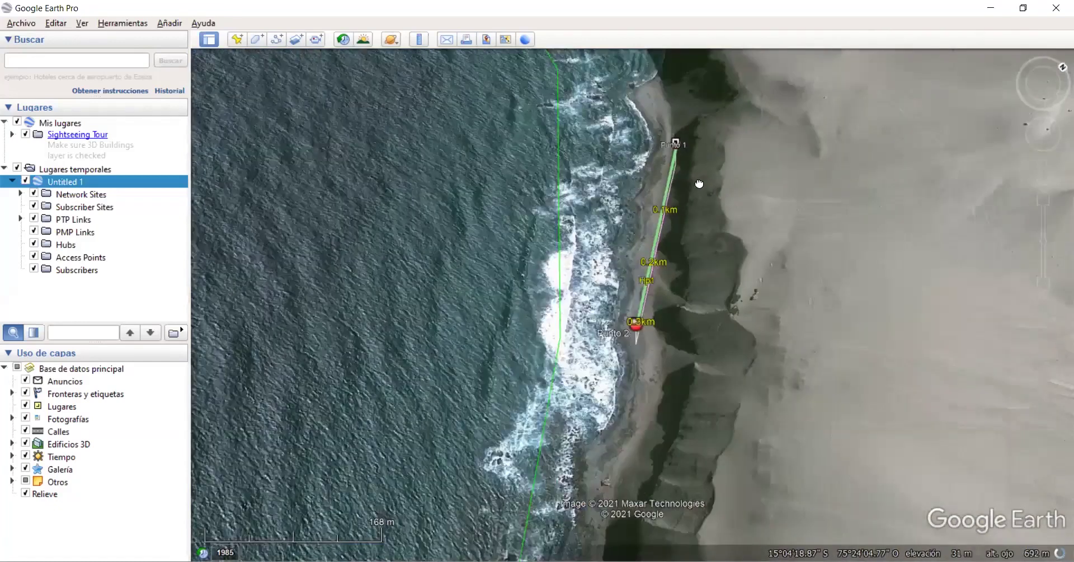
scroll(665, 229, "up", 1)
scroll(653, 215, "up", 1)
scroll(653, 215, "up", 1)
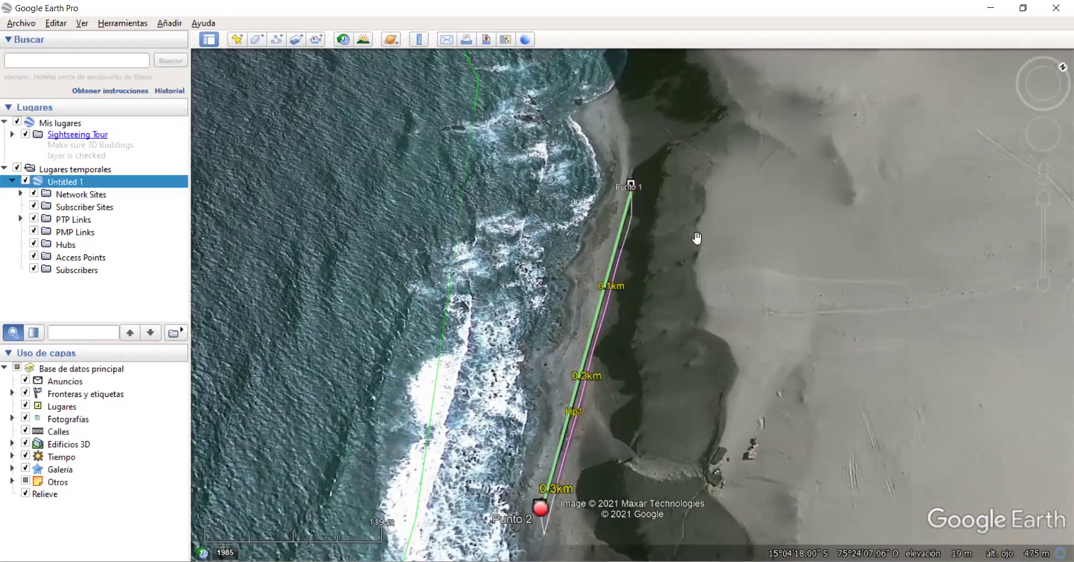
scroll(700, 238, "down", 3)
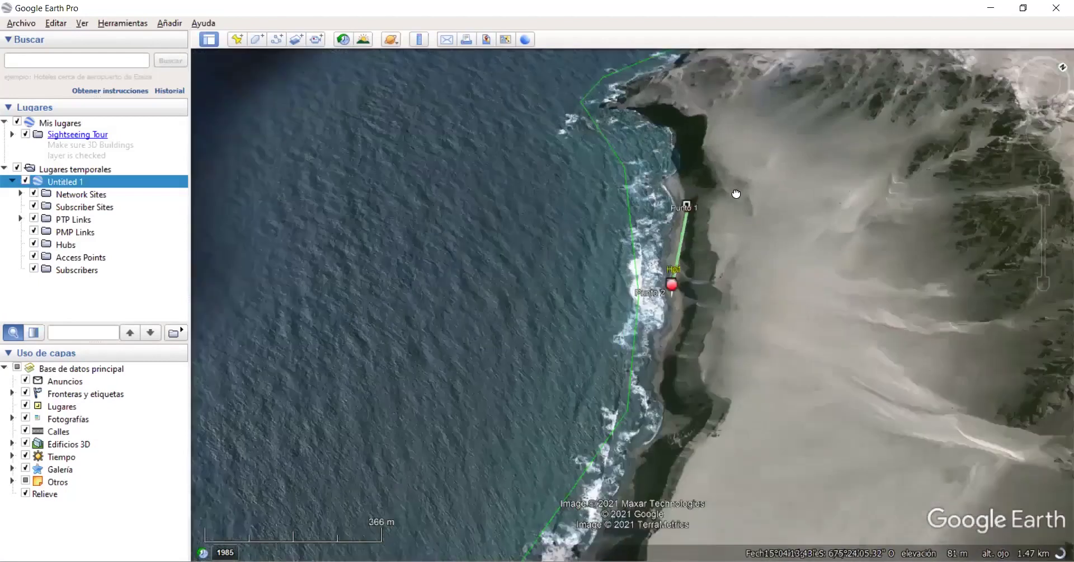
left_click_drag(733, 190, 695, 283)
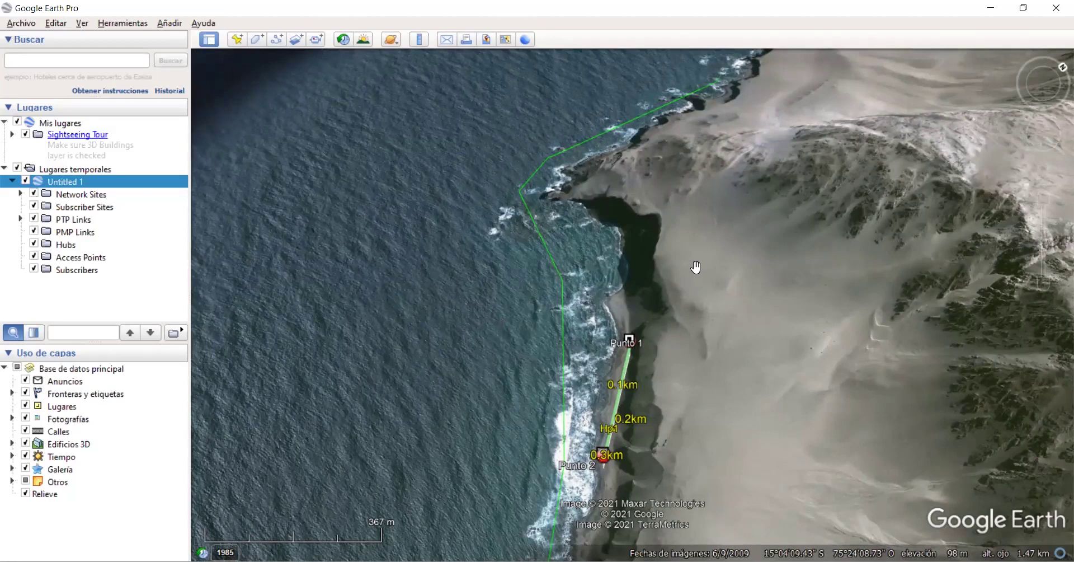
double_click(655, 347)
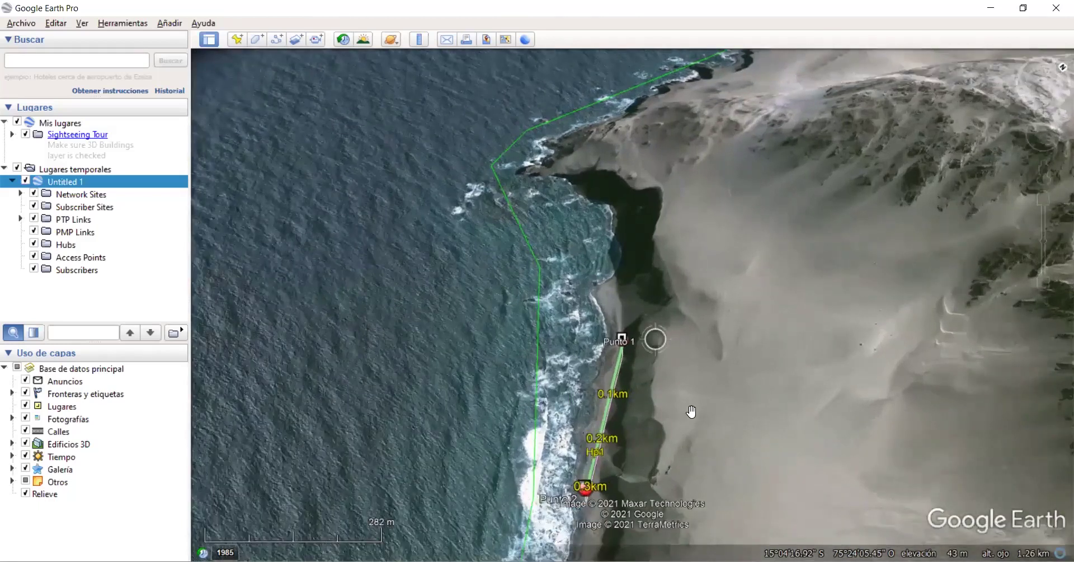
scroll(737, 356, "up", 1)
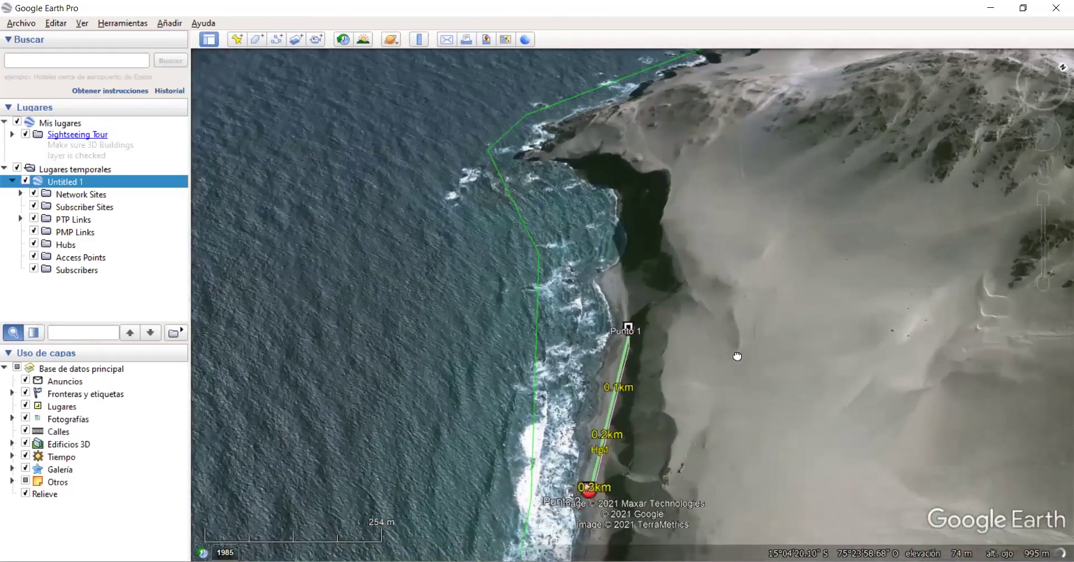
scroll(722, 300, "up", 1)
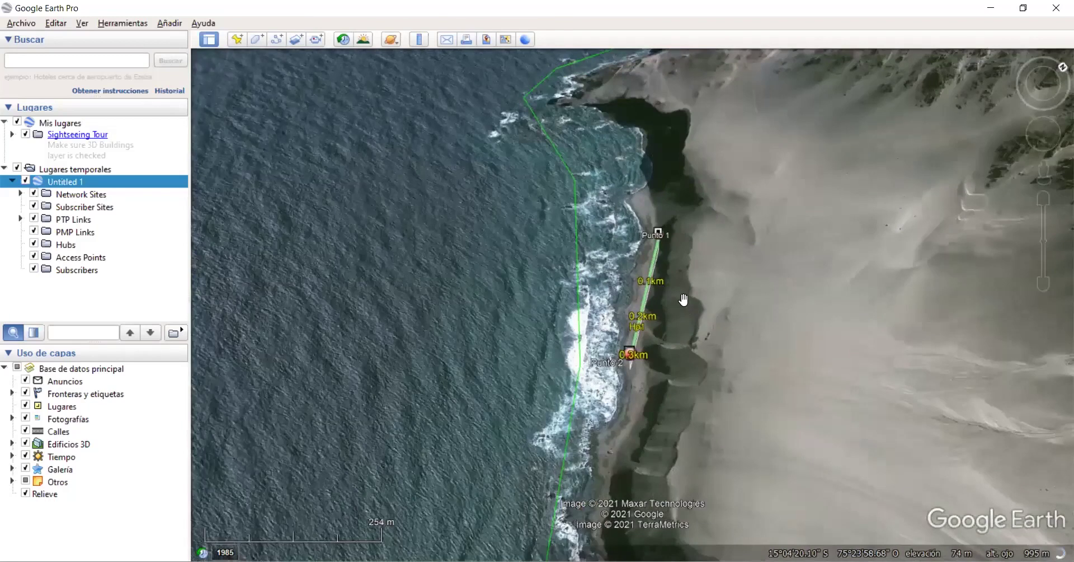
scroll(680, 296, "up", 3)
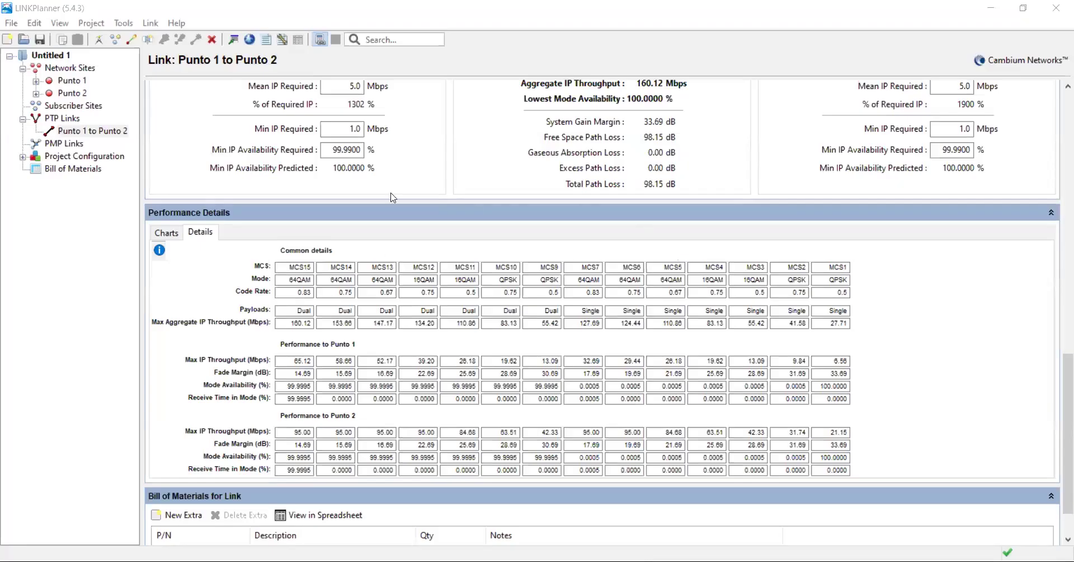
- Generate the PDF proposal report for the Punto 1 to Punto 2 link, with the project named Mi primer enlace
scroll(391, 197, "up", 1)
scroll(281, 50, "up", 1)
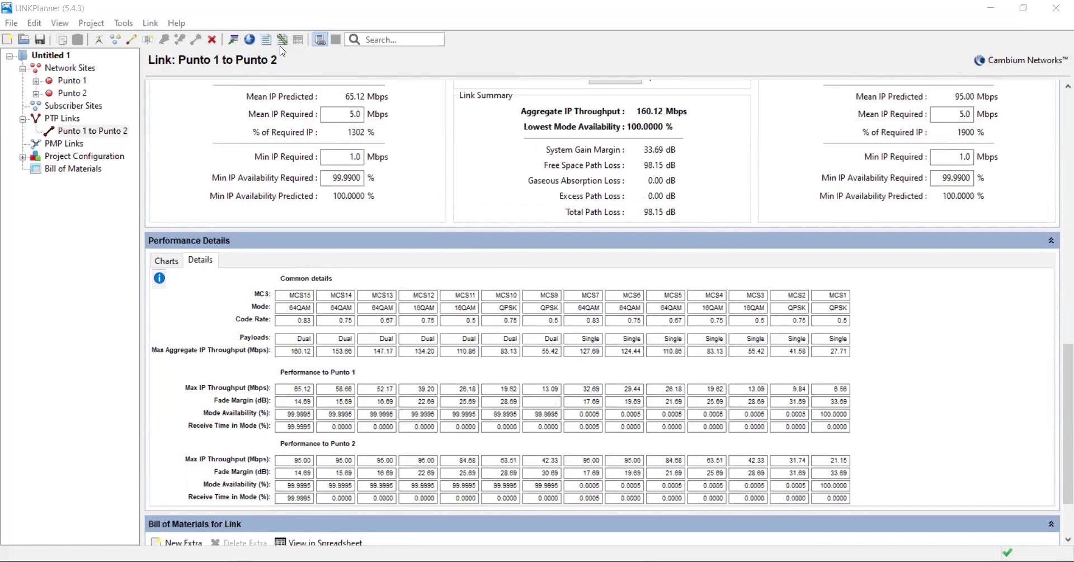
scroll(281, 50, "up", 4)
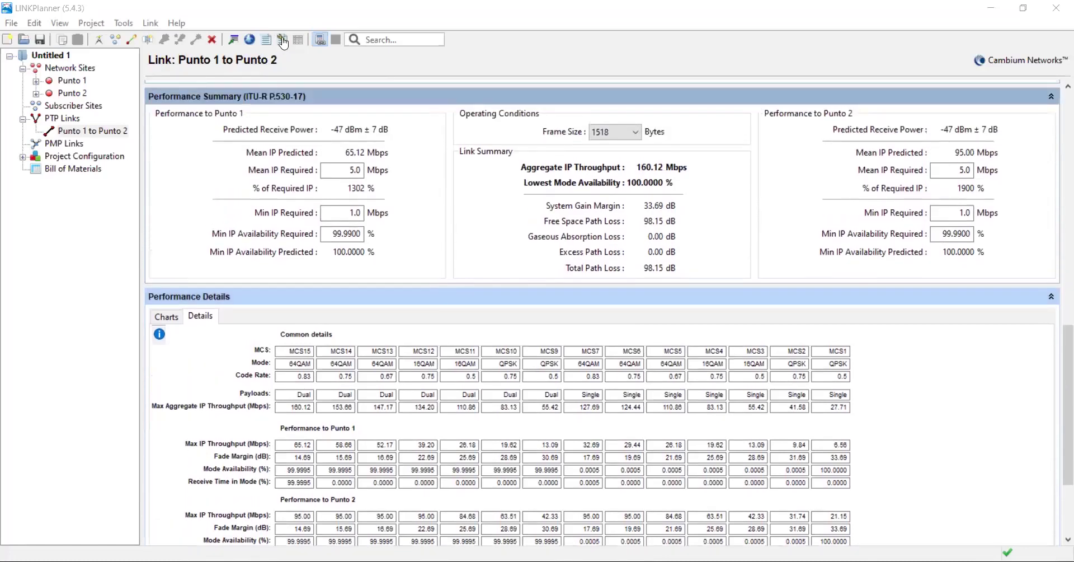
scroll(283, 42, "up", 4)
scroll(1059, 105, "up", 2)
scroll(1059, 108, "up", 15)
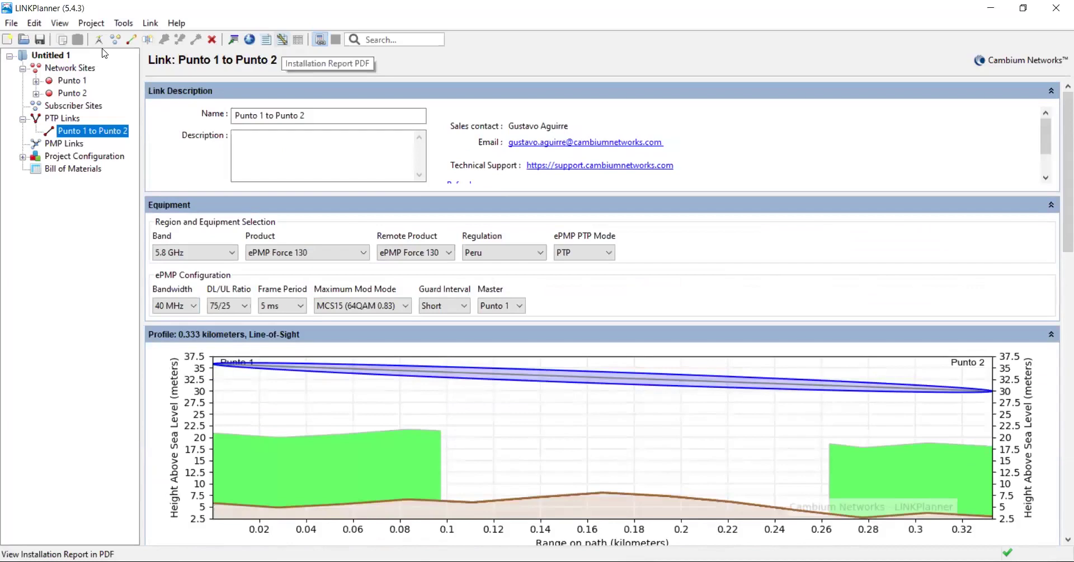
left_click(266, 44)
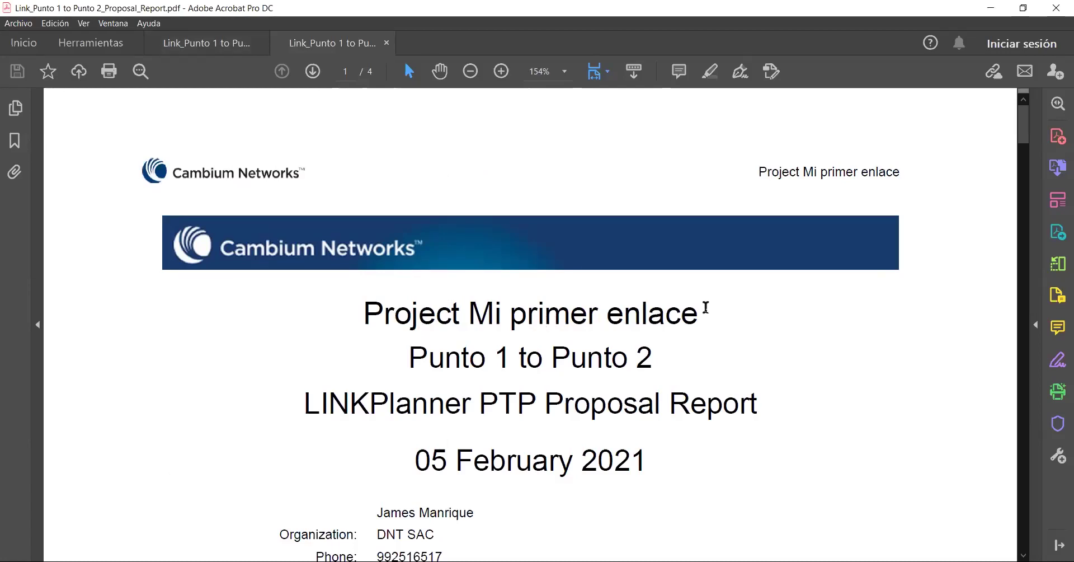
- Review the proposal report's cover page, contact details, link map and Project Summary
scroll(706, 307, "down", 3)
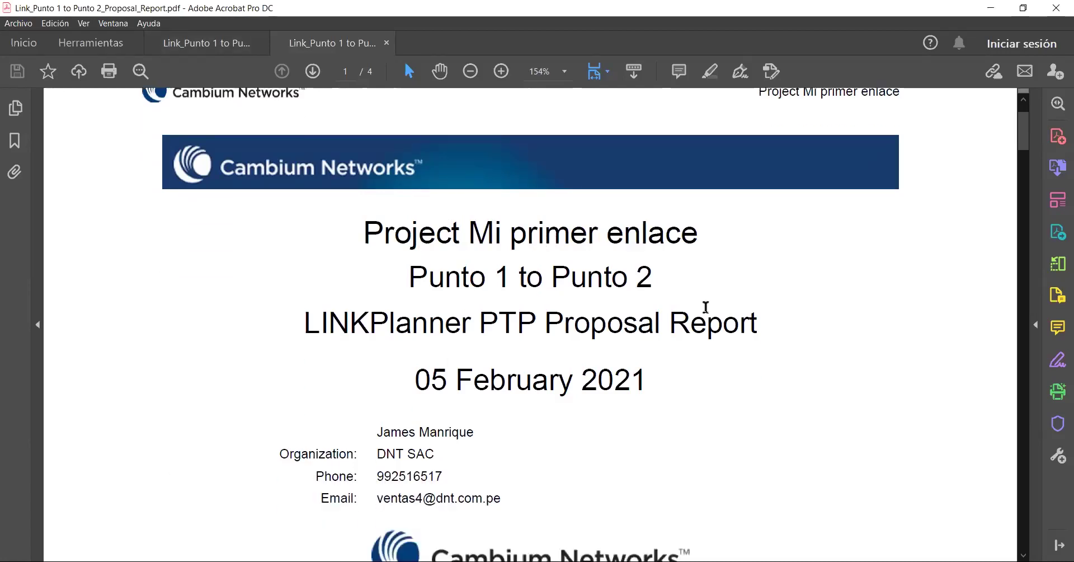
scroll(706, 307, "down", 3)
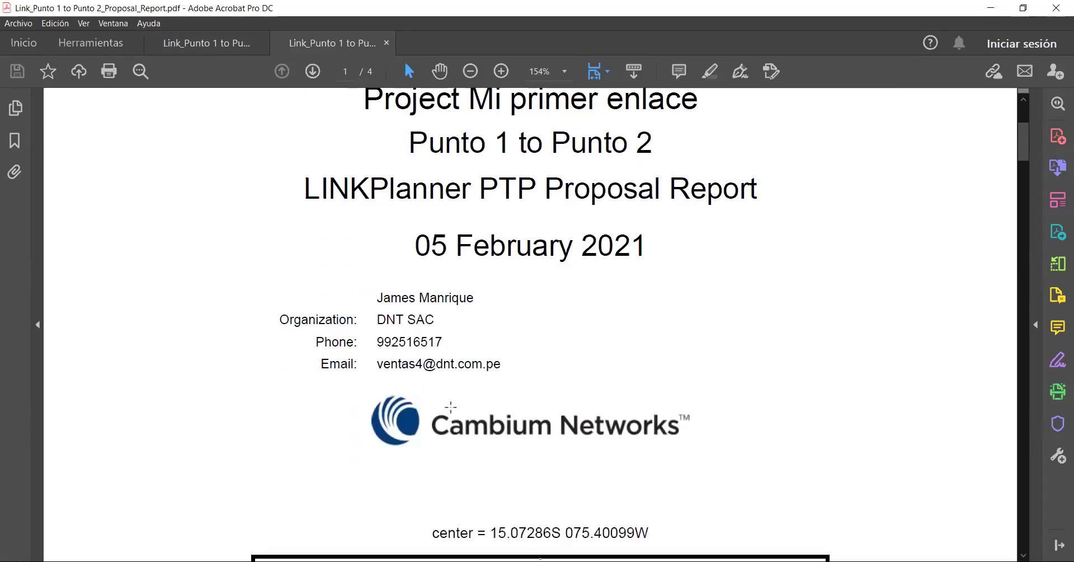
scroll(453, 407, "down", 1)
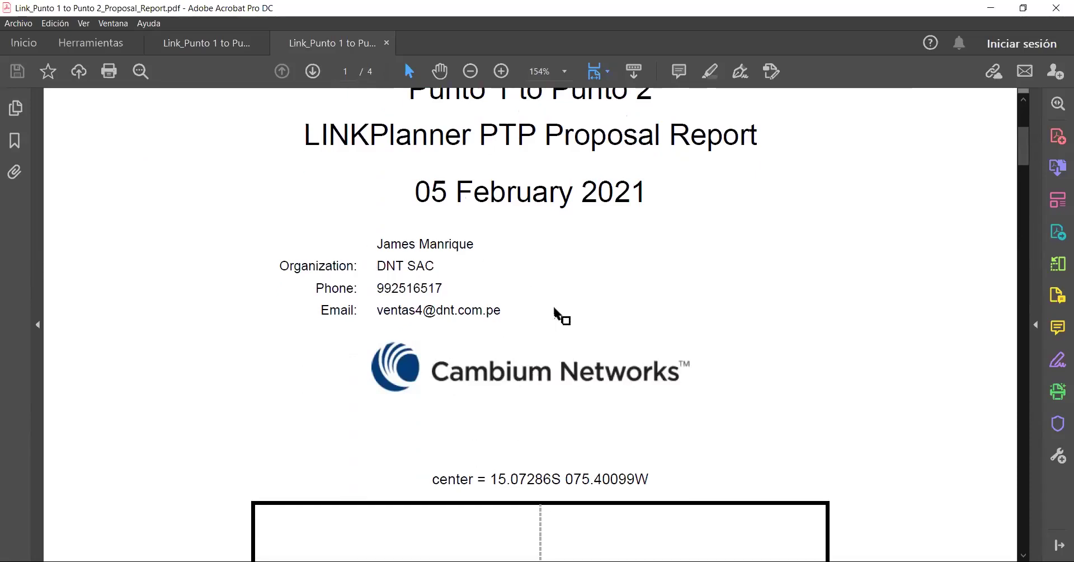
scroll(557, 319, "down", 7)
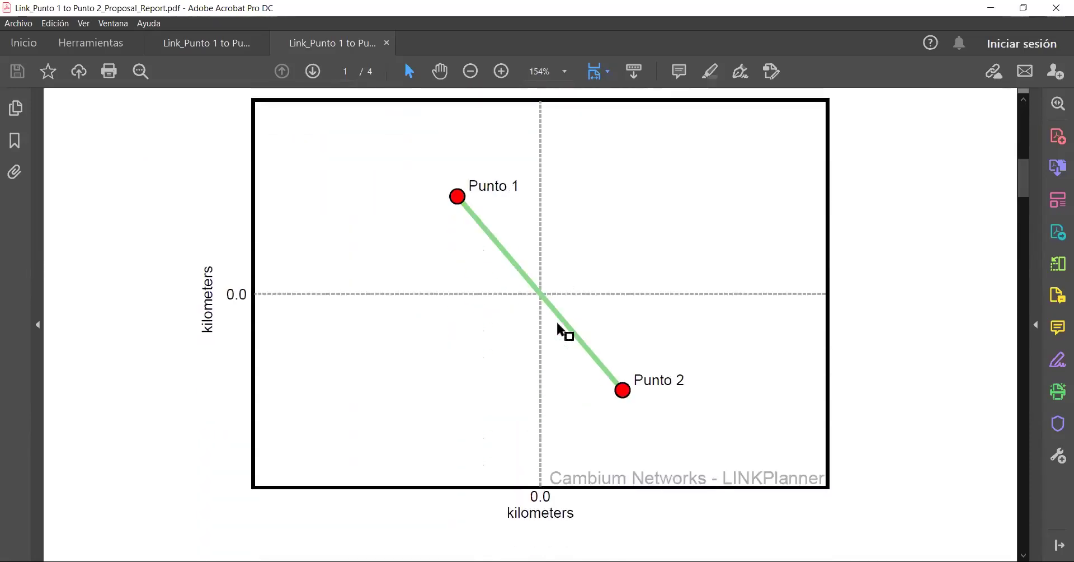
scroll(561, 330, "down", 2)
scroll(861, 324, "down", 1)
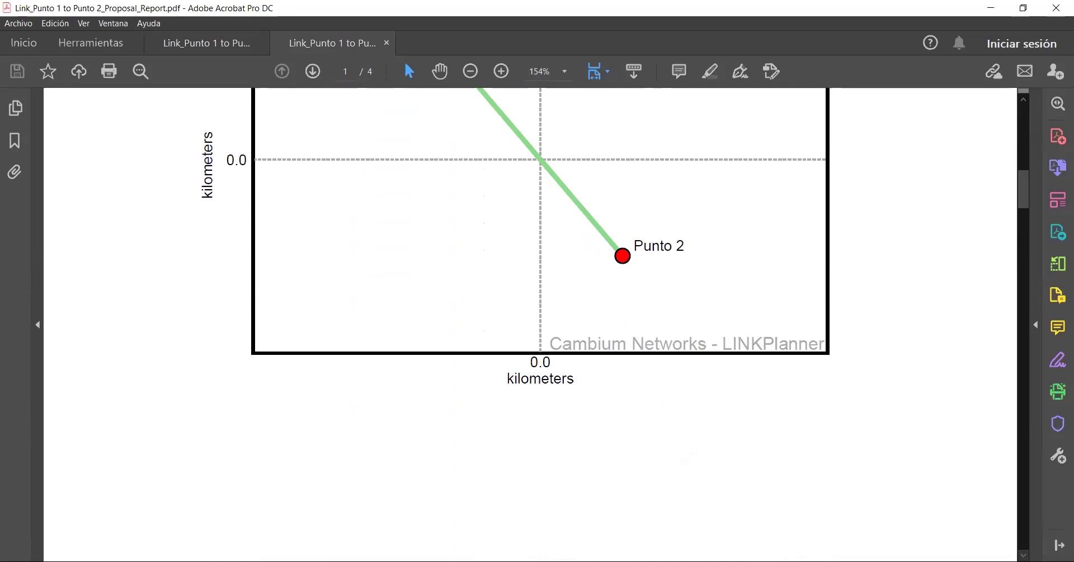
scroll(531, 325, "down", 9)
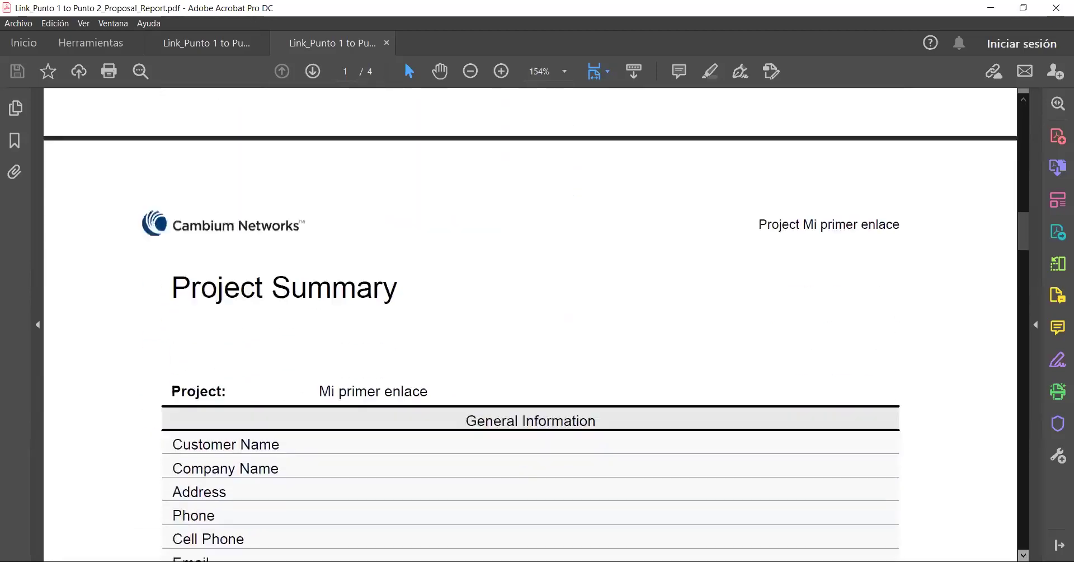
scroll(530, 325, "down", 4)
scroll(530, 325, "down", 1)
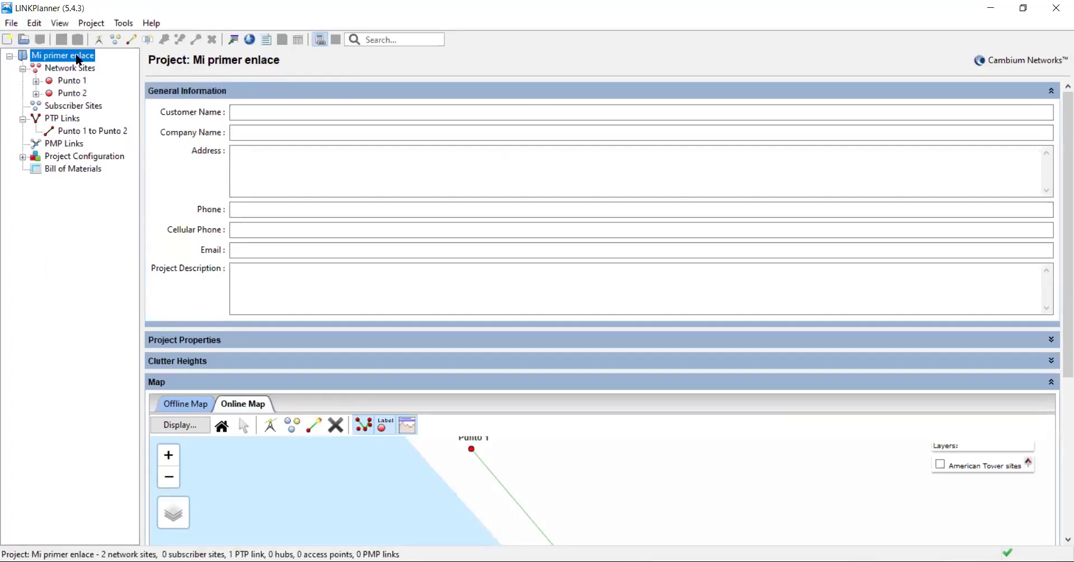
- Examine the project's General Information fields in LINKPlanner, including Customer Name and Address, and return to the proposal report
left_click(1051, 91)
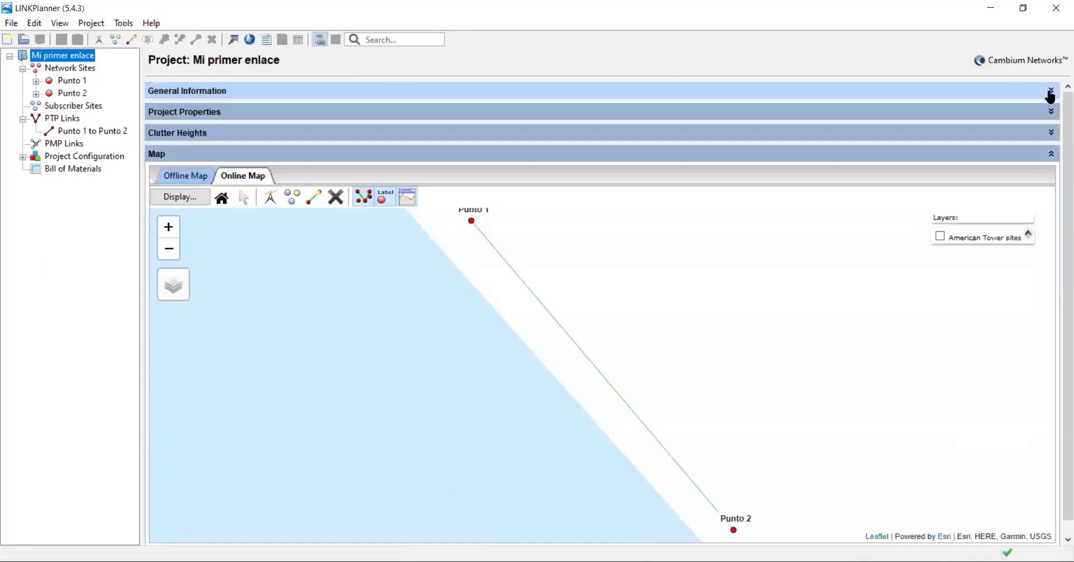
left_click(169, 92)
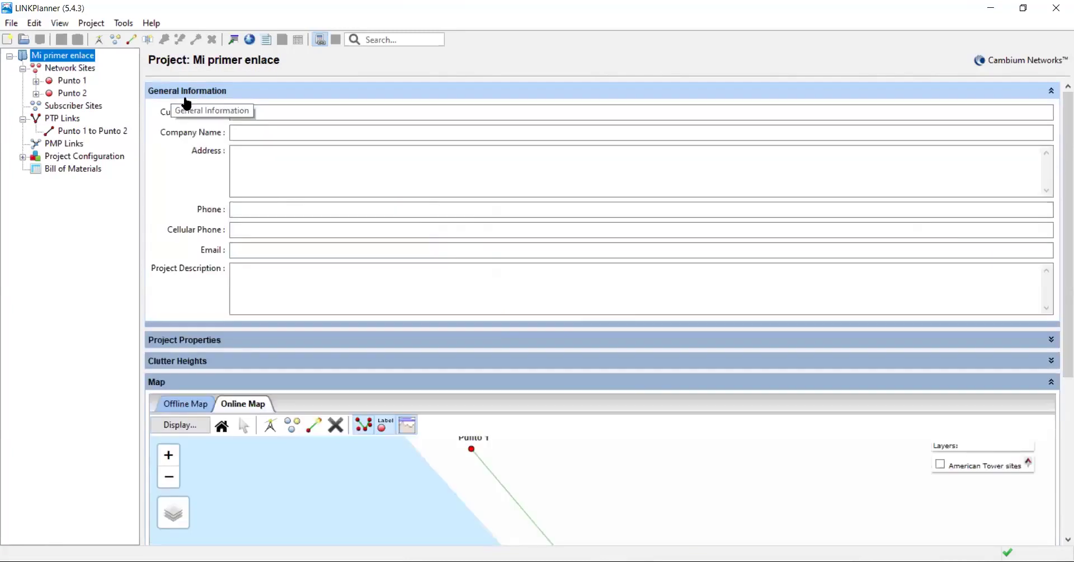
left_click(283, 113)
left_click(268, 160)
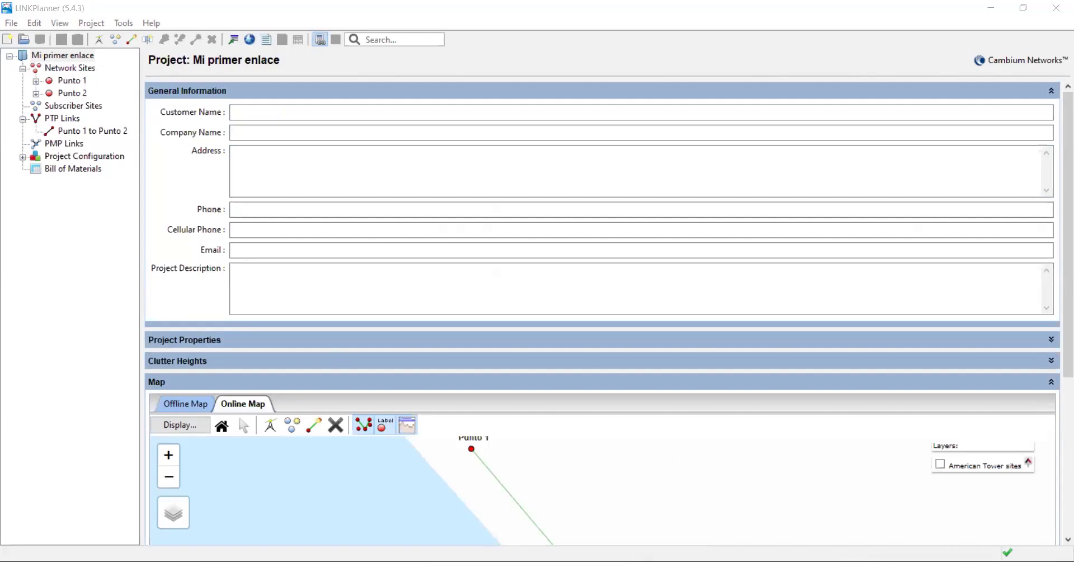
left_click(490, 167)
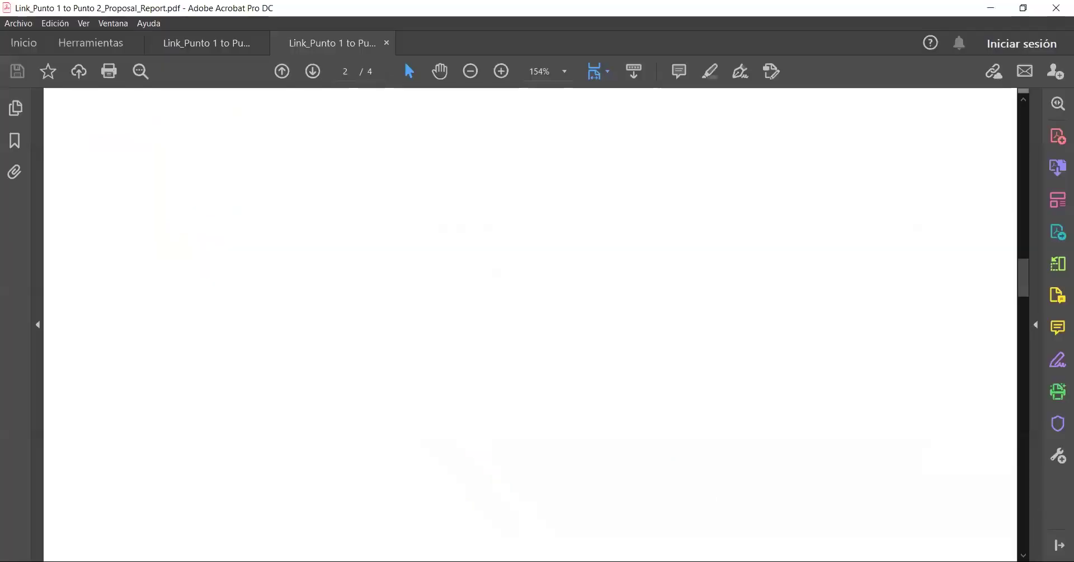
- Review the Punto 1 to Punto 2 path profile, performance table and Link Summary in the proposal report
scroll(530, 325, "down", 10)
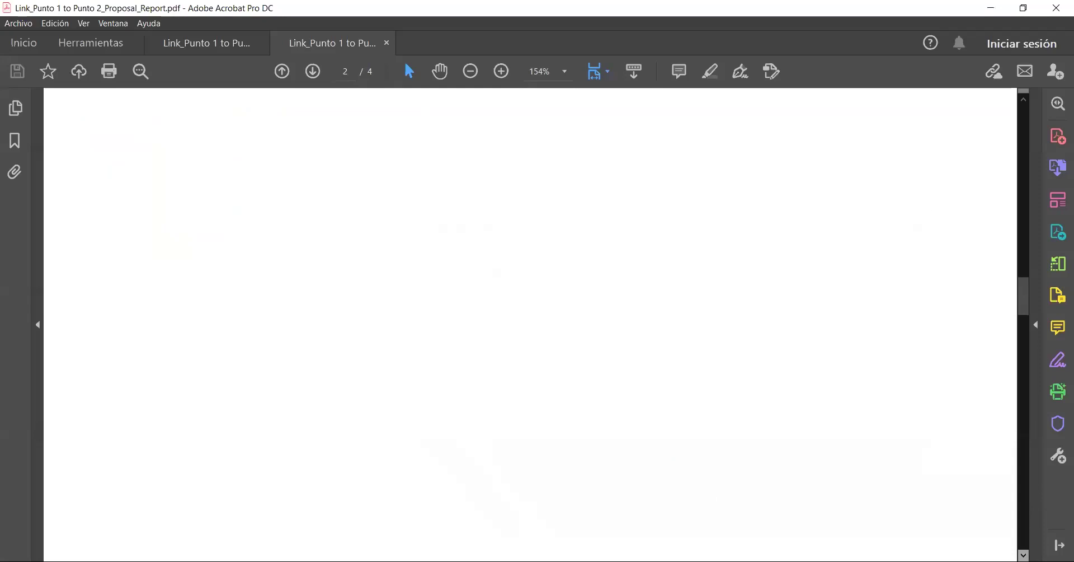
scroll(530, 324, "down", 10)
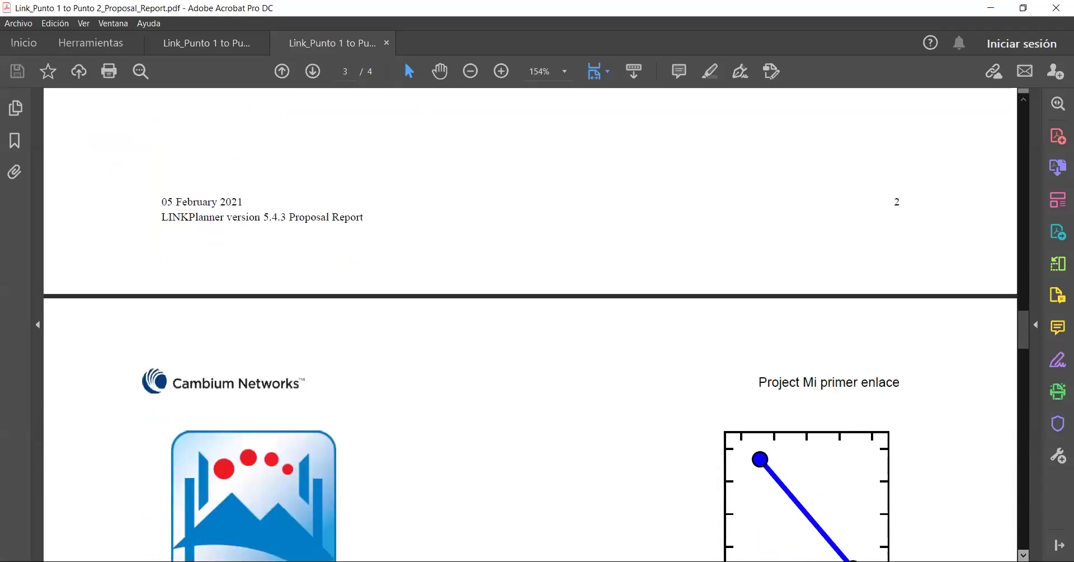
scroll(530, 325, "down", 3)
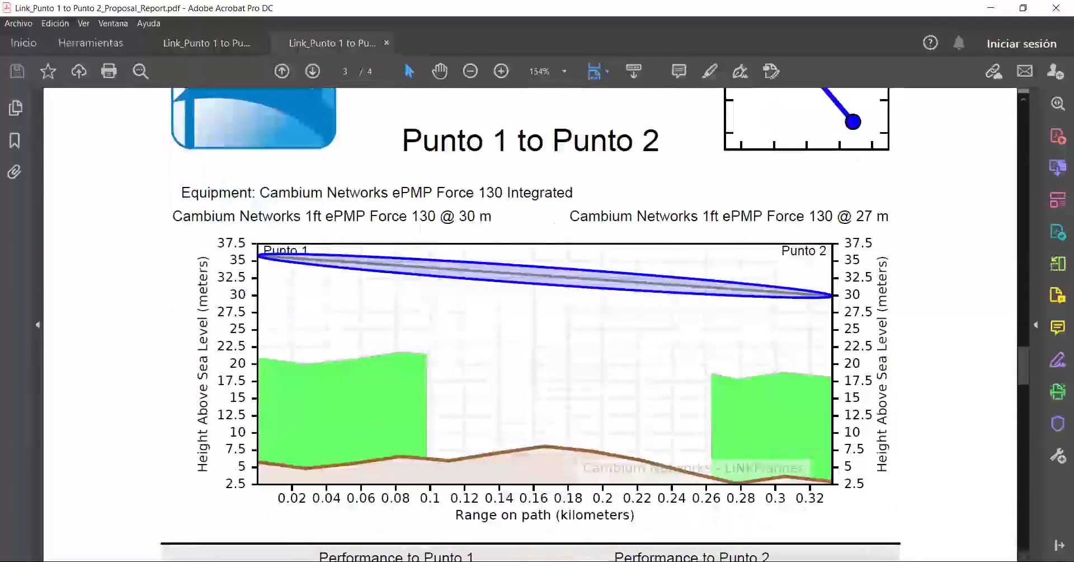
scroll(542, 242, "down", 1)
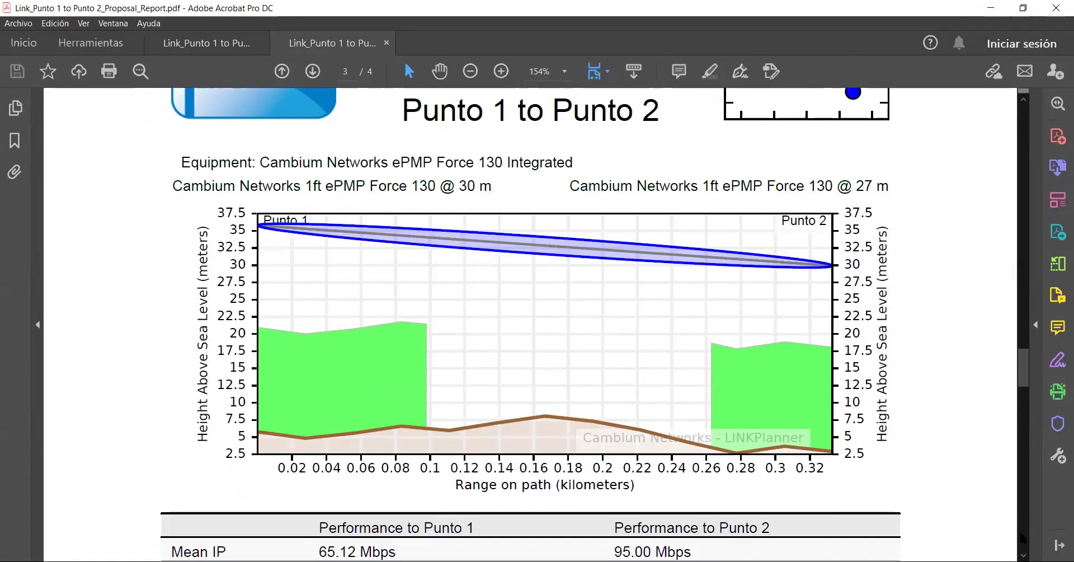
scroll(530, 324, "down", 8)
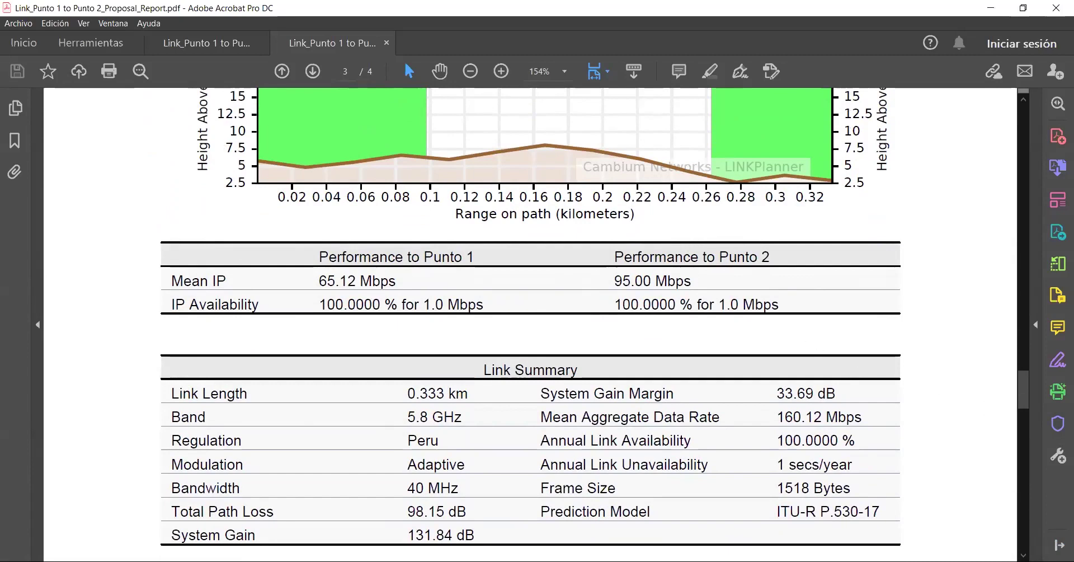
scroll(1023, 554, "down", 2)
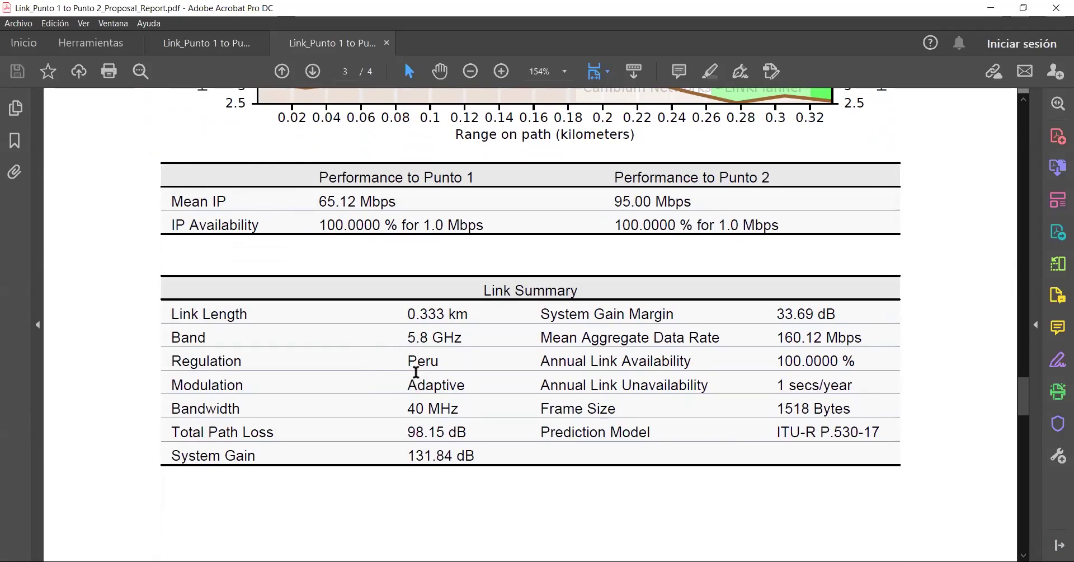
scroll(422, 372, "down", 1)
scroll(423, 372, "down", 15)
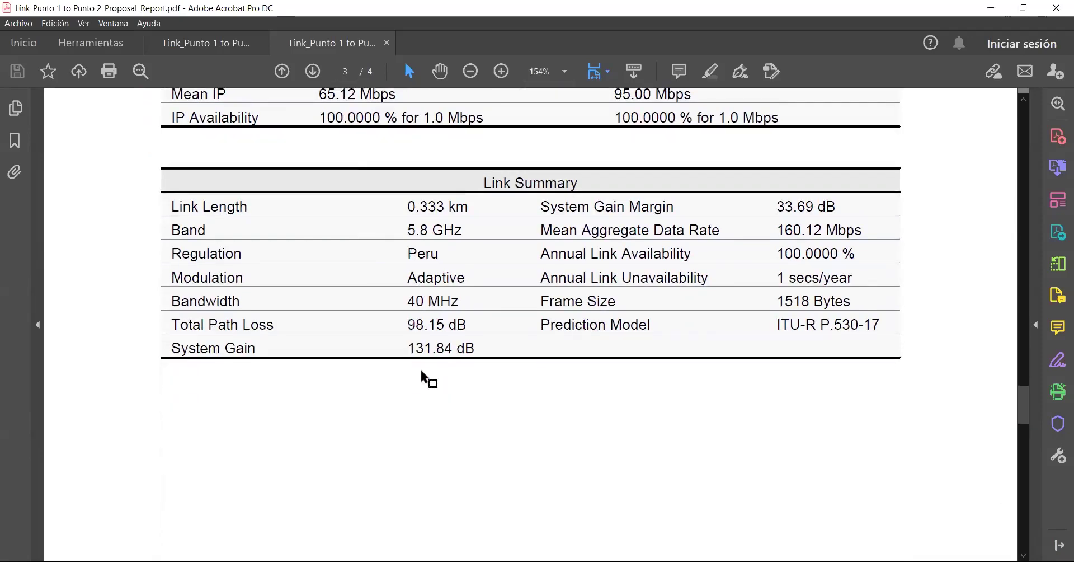
- Review the proposal report's performance charts, climatic factors and losses, and bill of materials
scroll(424, 365, "down", 12)
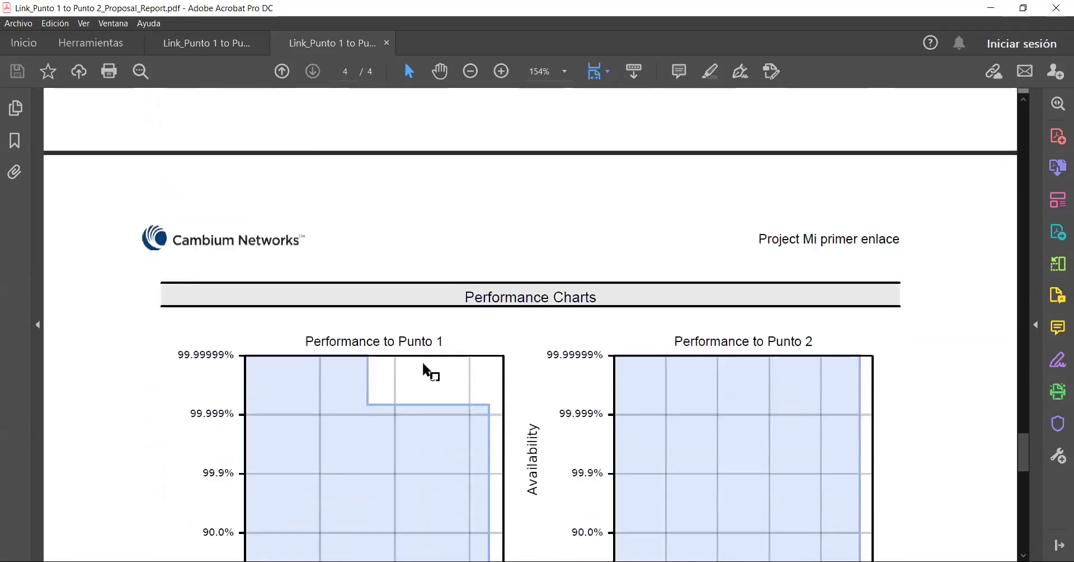
scroll(424, 364, "down", 6)
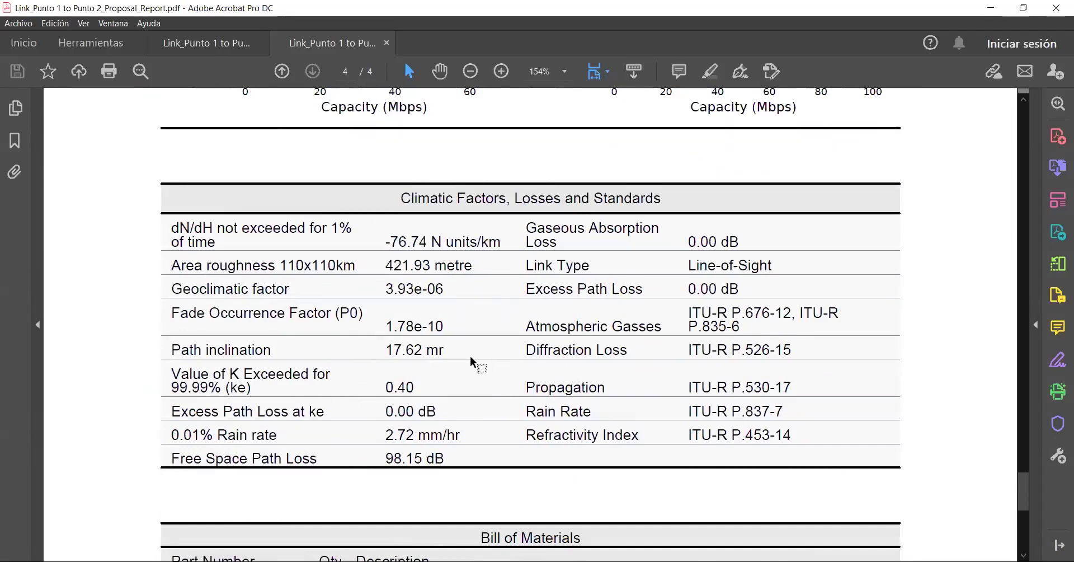
scroll(470, 357, "down", 4)
scroll(468, 358, "down", 1)
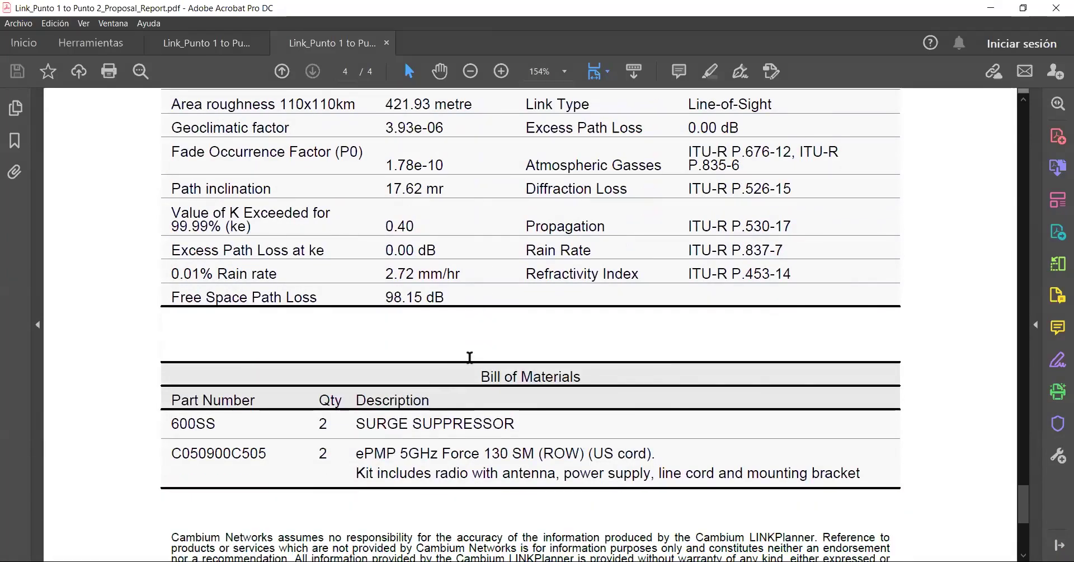
scroll(469, 357, "down", 4)
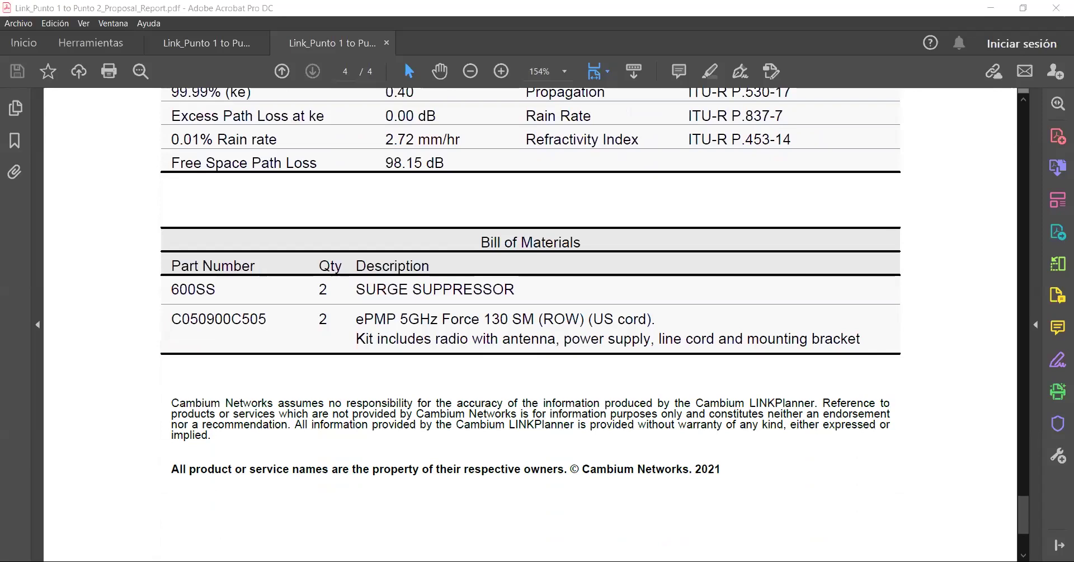
- Switch to LINKPlanner, generate the PDF installation report for the Punto 1 to Punto 2 link and view its cover page
key("alt+Tab")
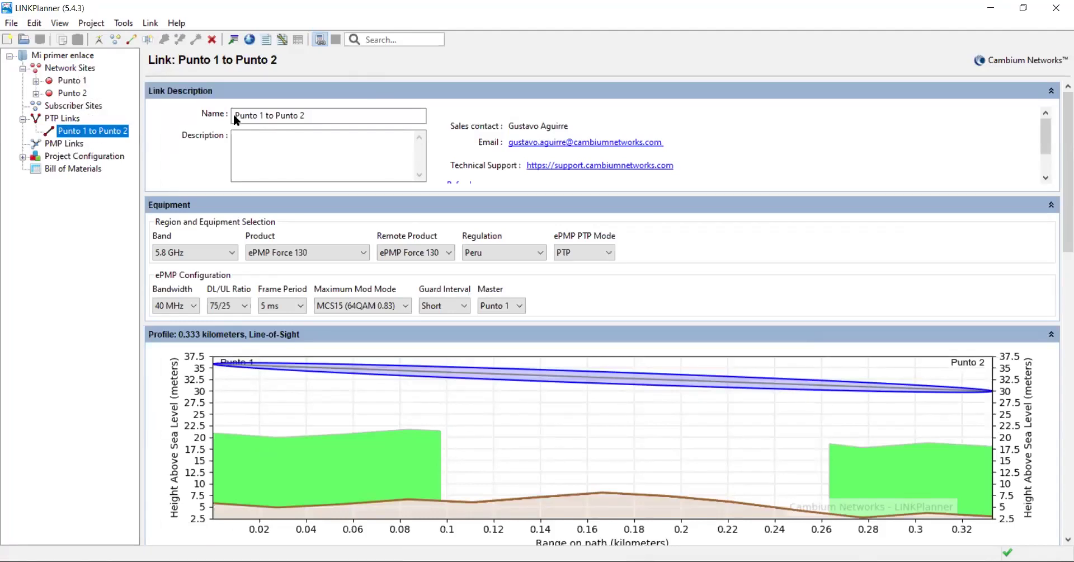
left_click(284, 39)
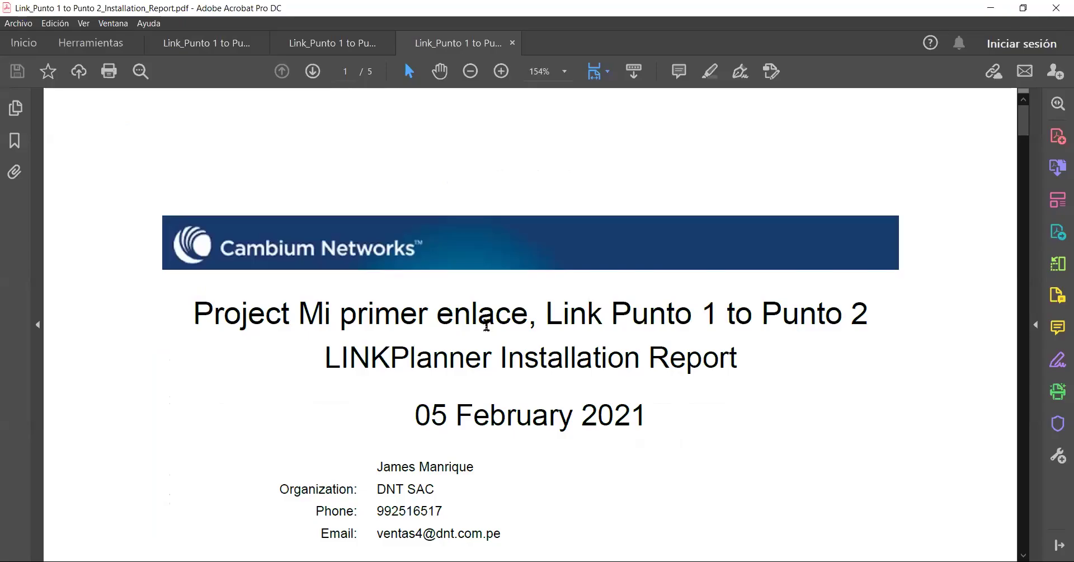
scroll(453, 418, "down", 1)
scroll(453, 417, "down", 1)
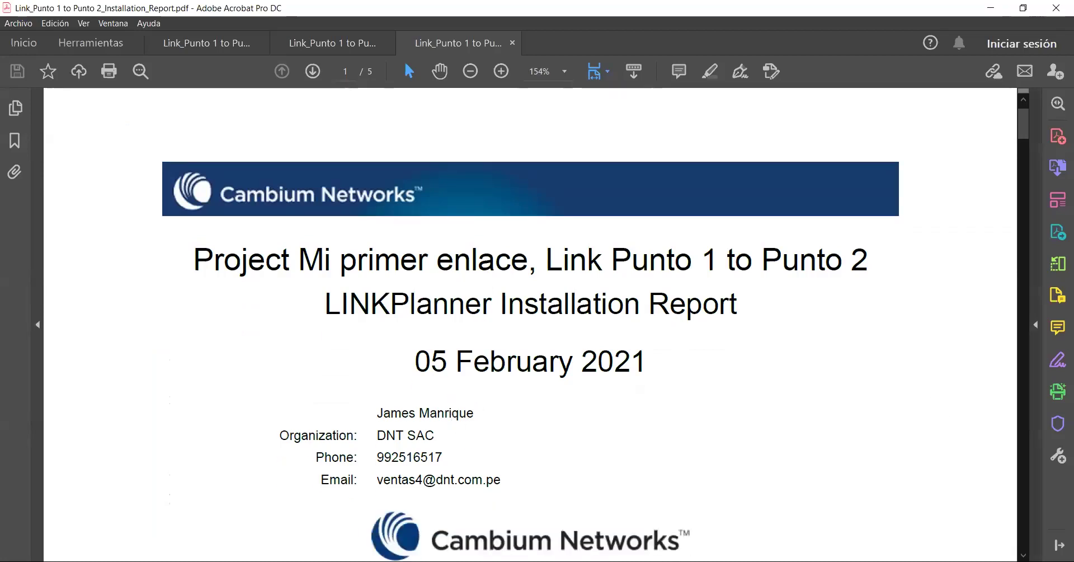
- Review the installation report's Summary table, Path Profile, and Physical Installation Notes for Punto 1
left_click(1023, 555)
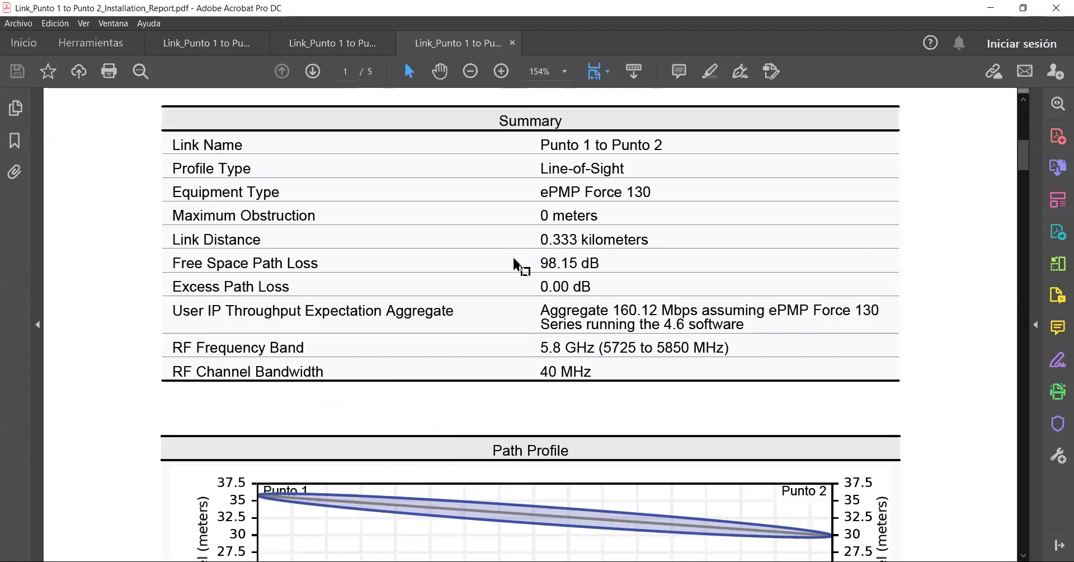
scroll(515, 267, "down", 4)
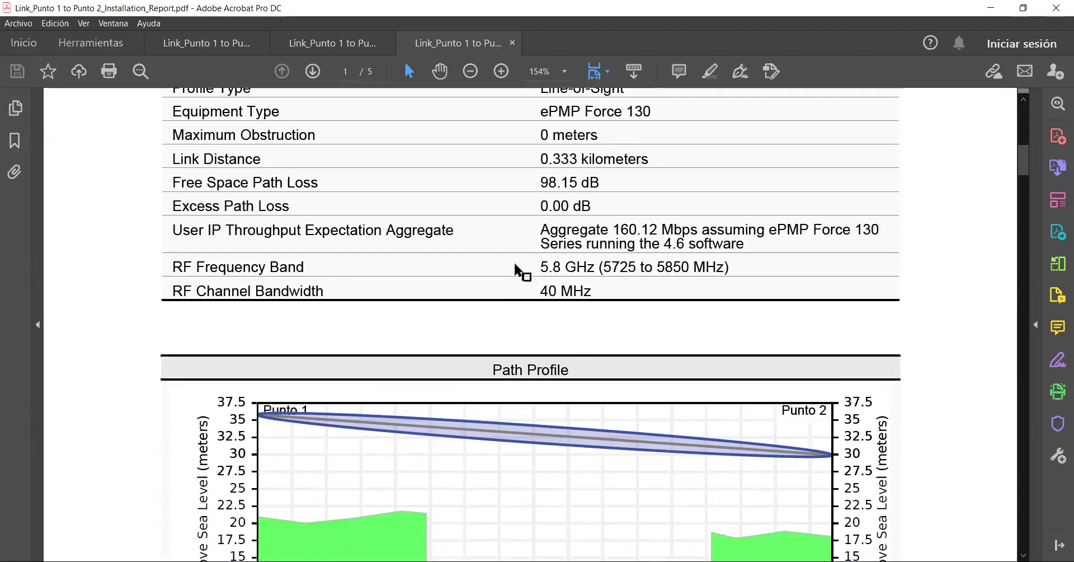
scroll(515, 267, "down", 2)
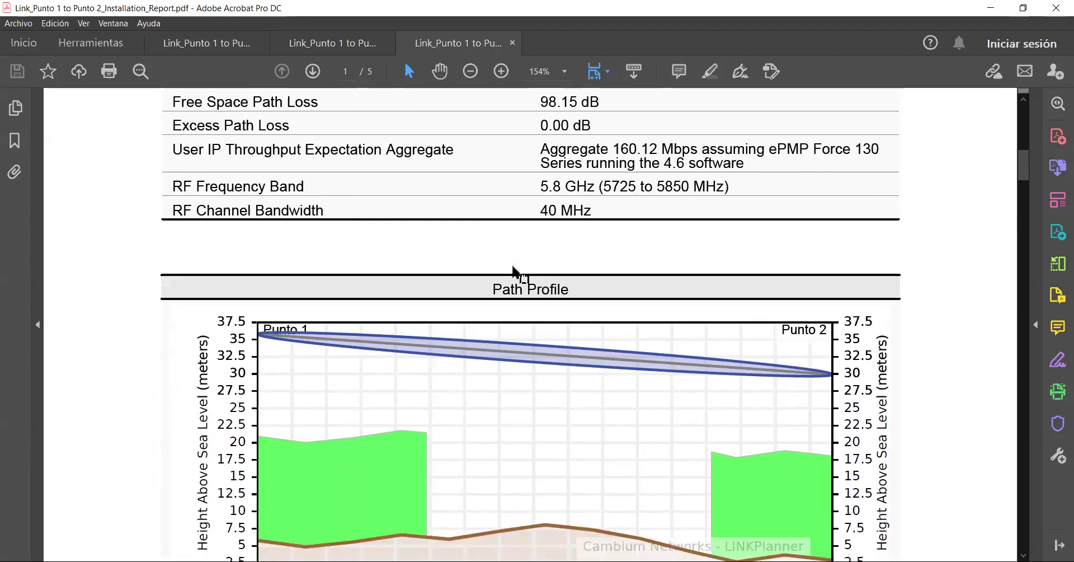
scroll(515, 271, "down", 1)
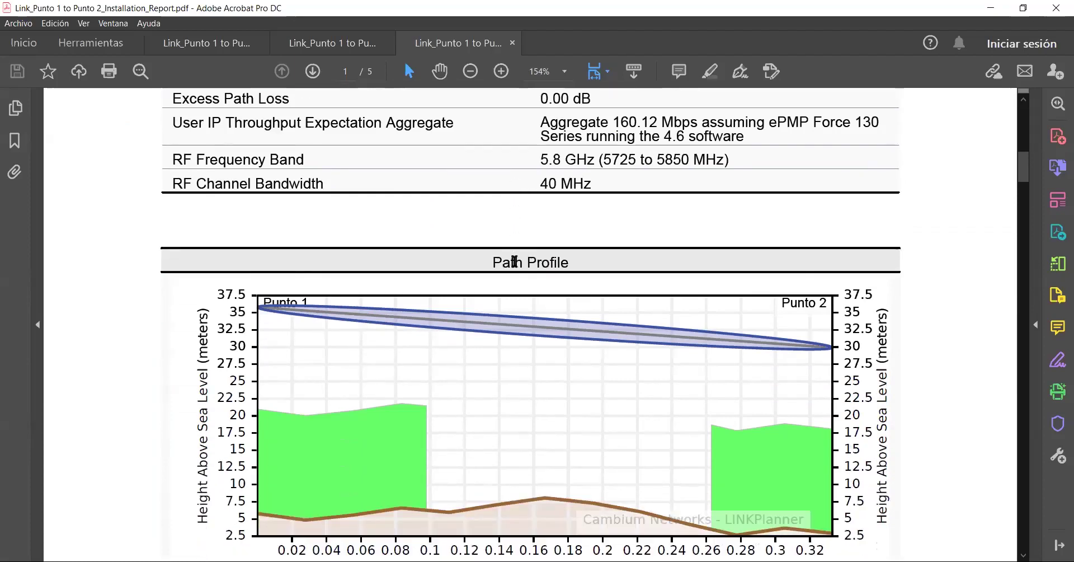
scroll(514, 266, "down", 5)
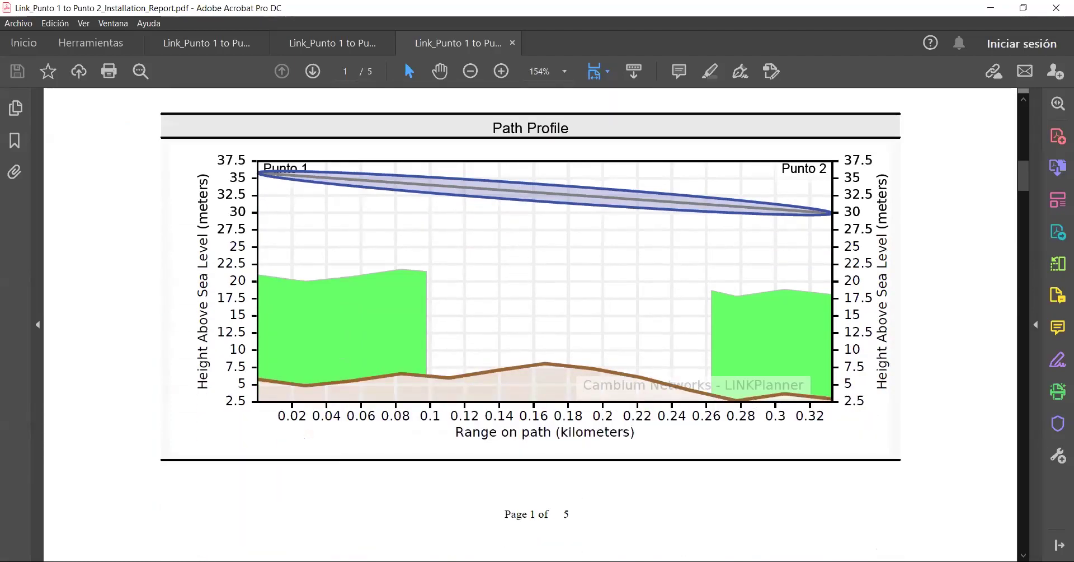
left_click(1023, 532)
left_click(1023, 537)
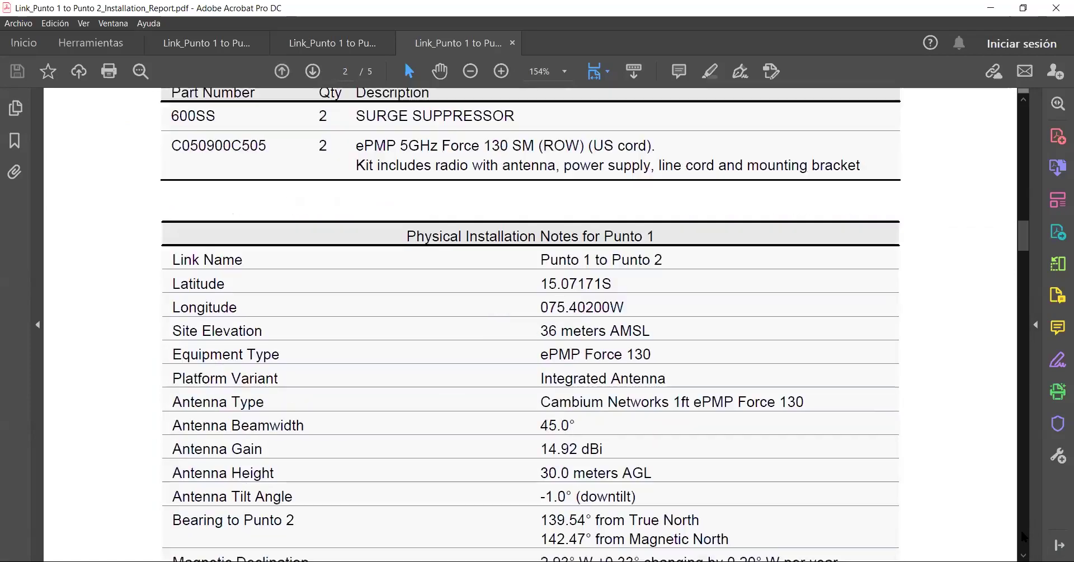
- Review the Physical Installation Notes for Punto 1, highlighting the Antenna Tilt Angle and Bearing to Punto 2 rows
scroll(771, 405, "down", 2)
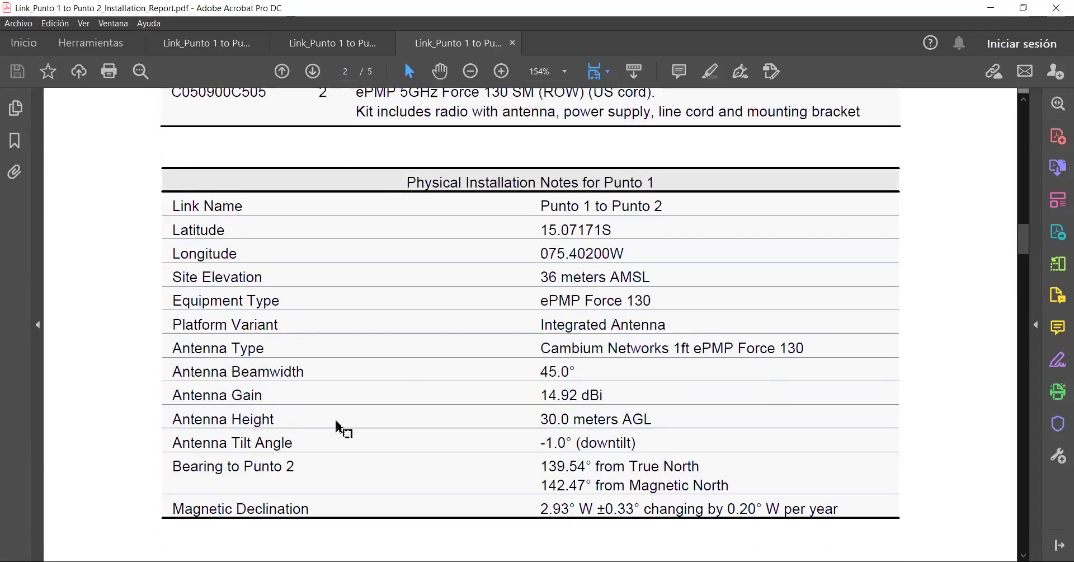
scroll(348, 448, "down", 2)
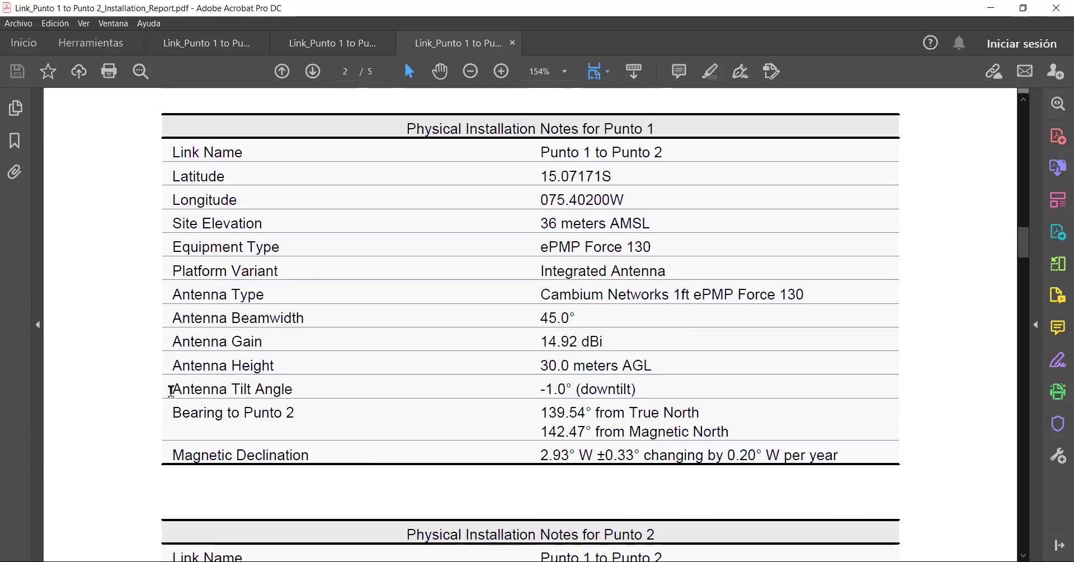
left_click_drag(170, 390, 644, 391)
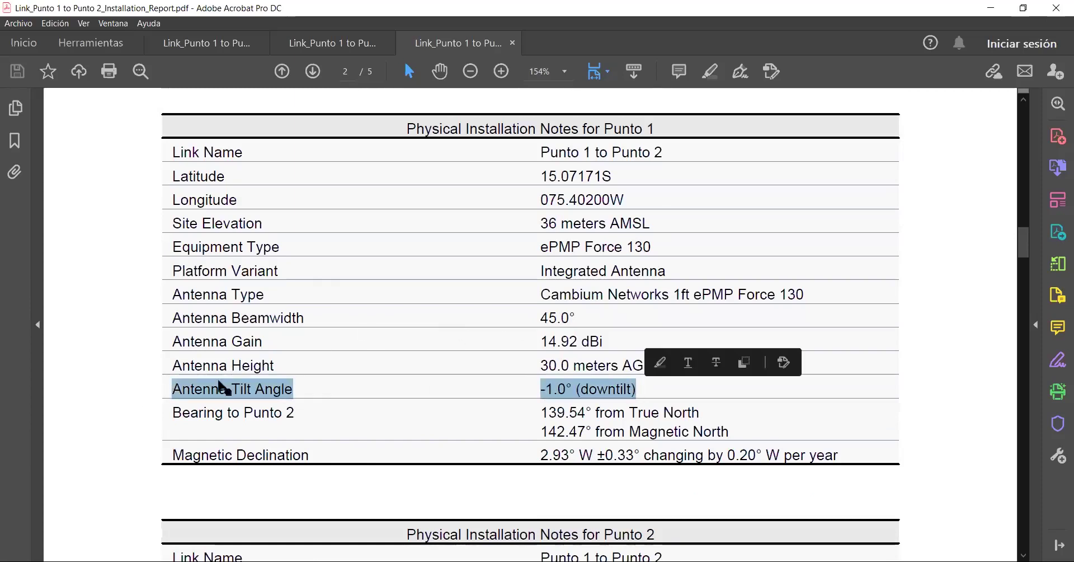
left_click_drag(172, 412, 744, 420)
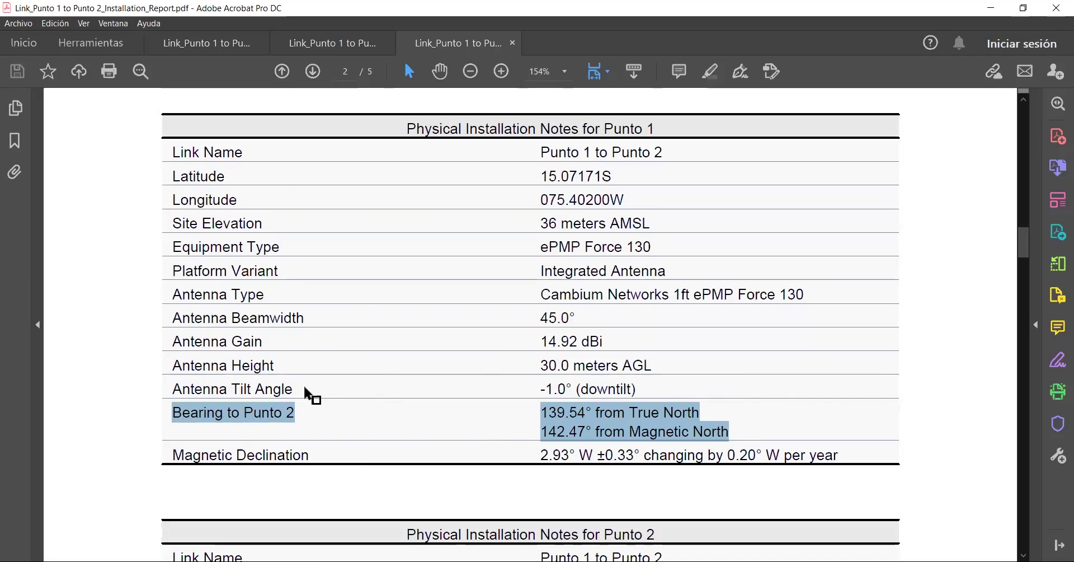
scroll(340, 351, "down", 1)
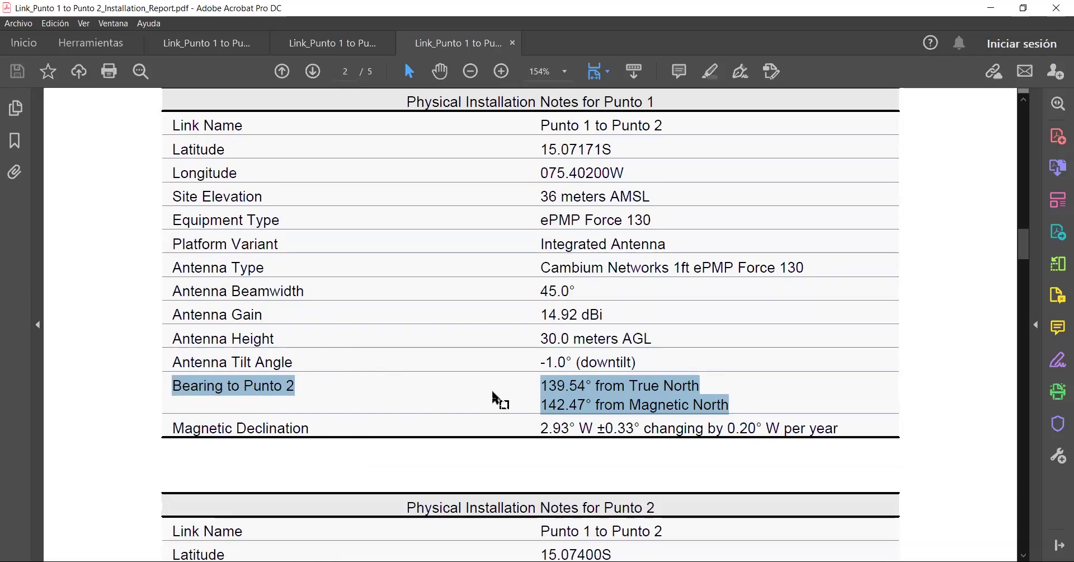
scroll(493, 393, "down", 1)
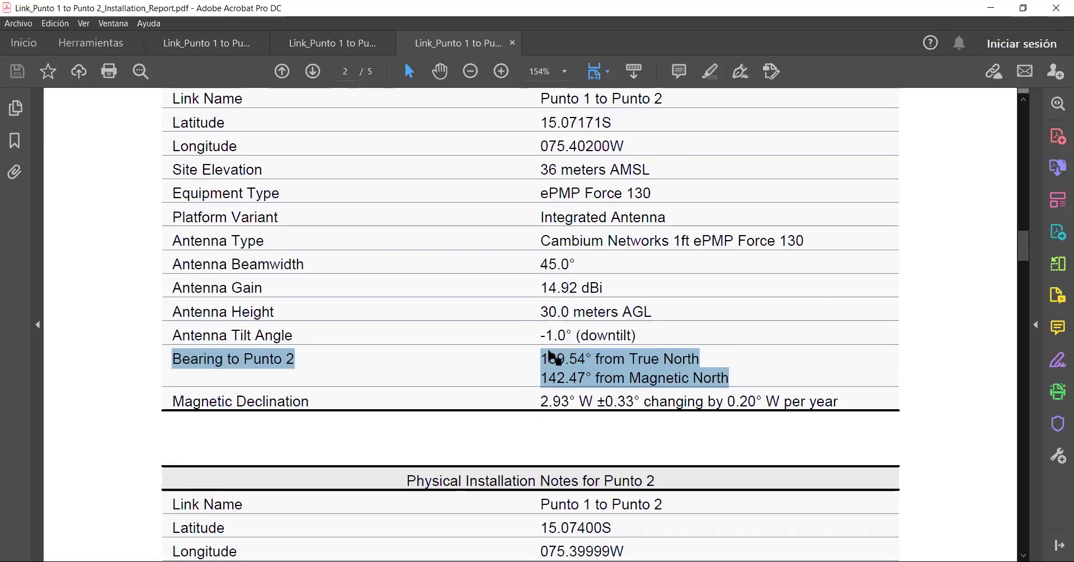
- Compare Punto 1's bearing from True North with the Physical Installation Notes for Punto 2, including its bearing to Punto 1
scroll(553, 358, "down", 5)
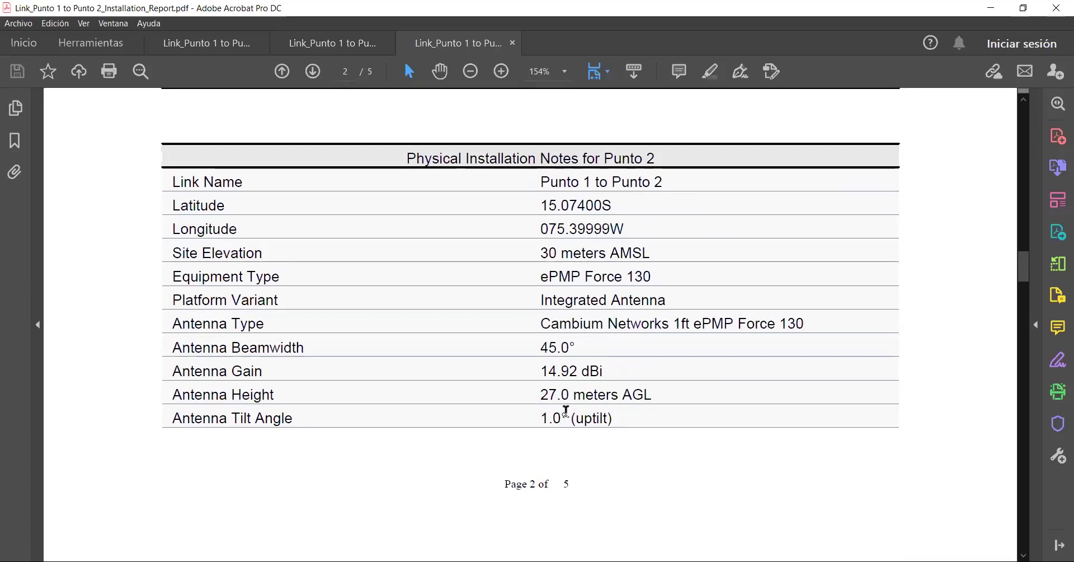
scroll(569, 407, "up", 5)
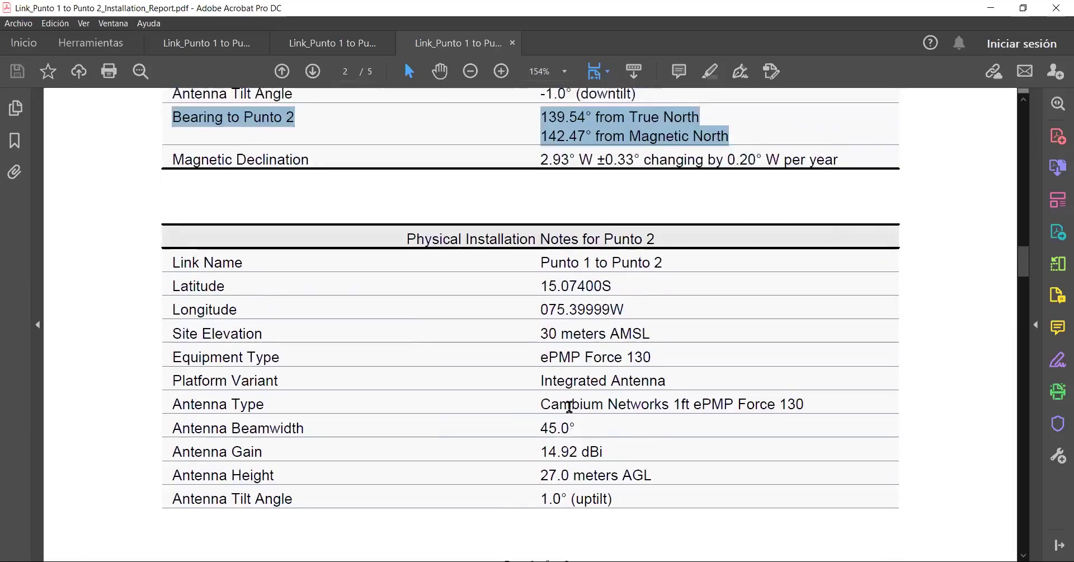
left_click(561, 280)
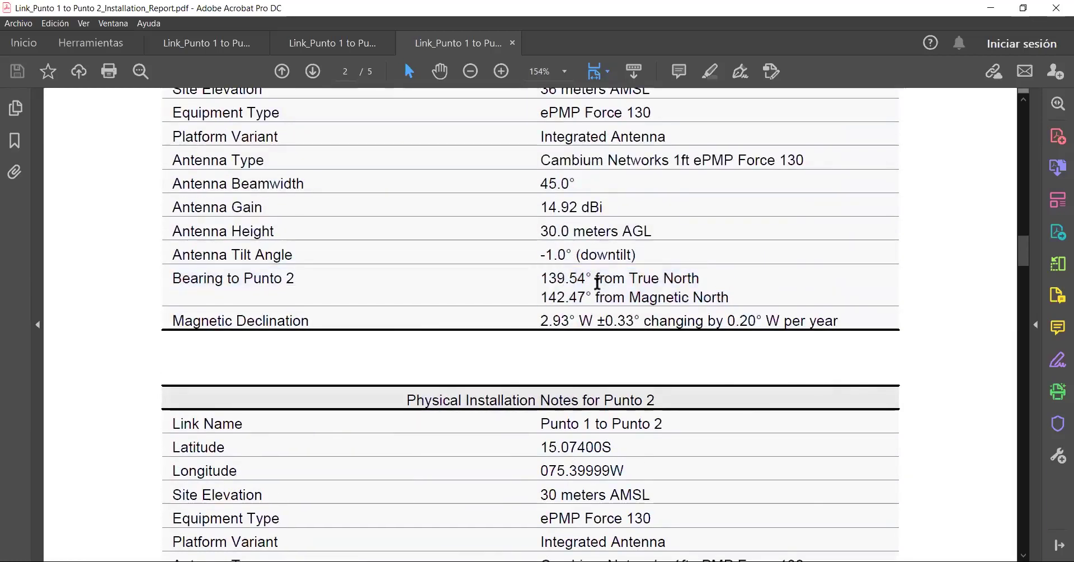
left_click_drag(541, 278, 587, 273)
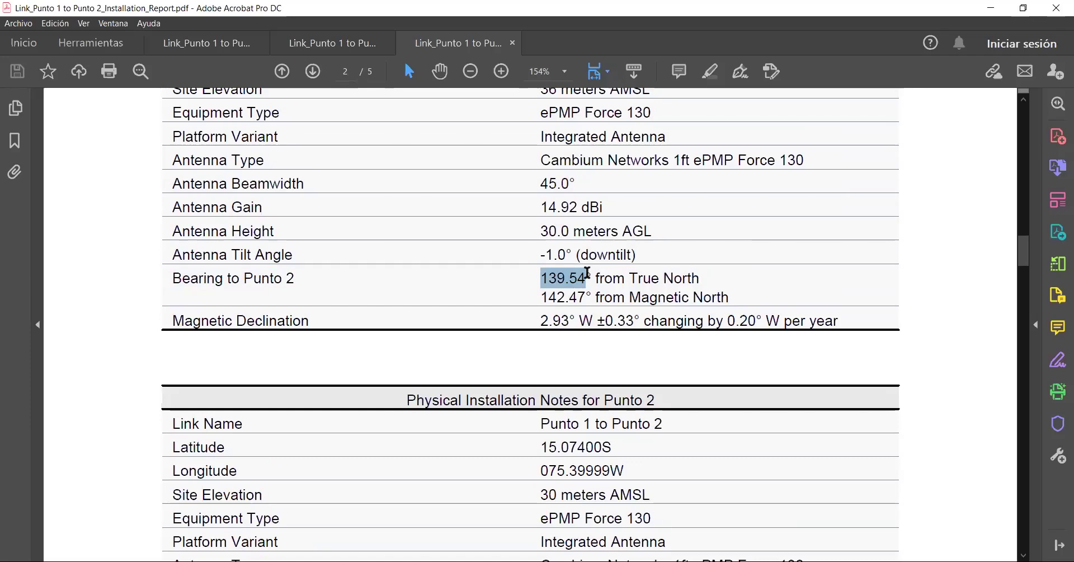
scroll(587, 272, "down", 5)
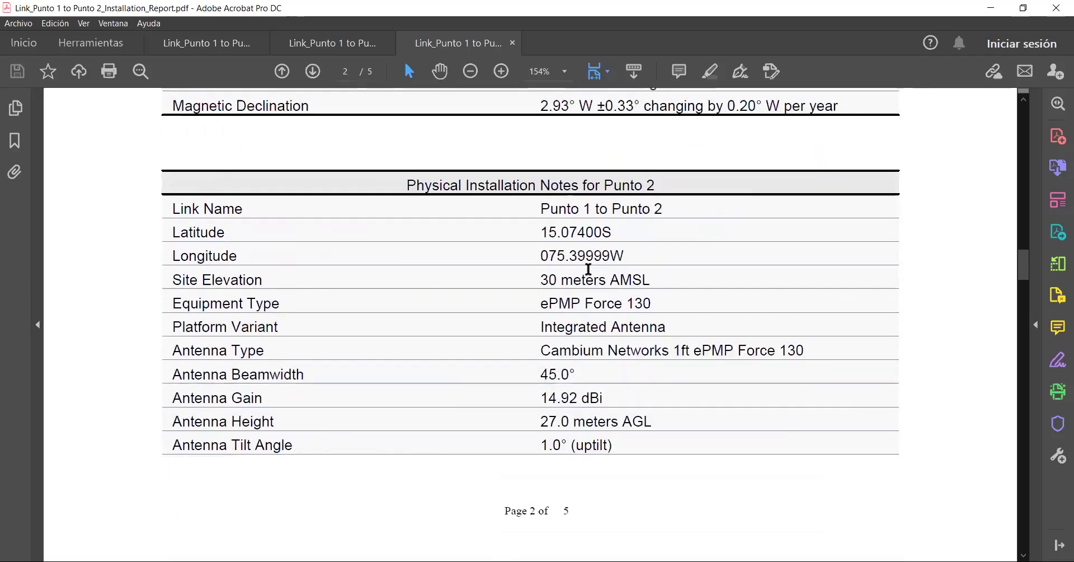
scroll(590, 279, "down", 6)
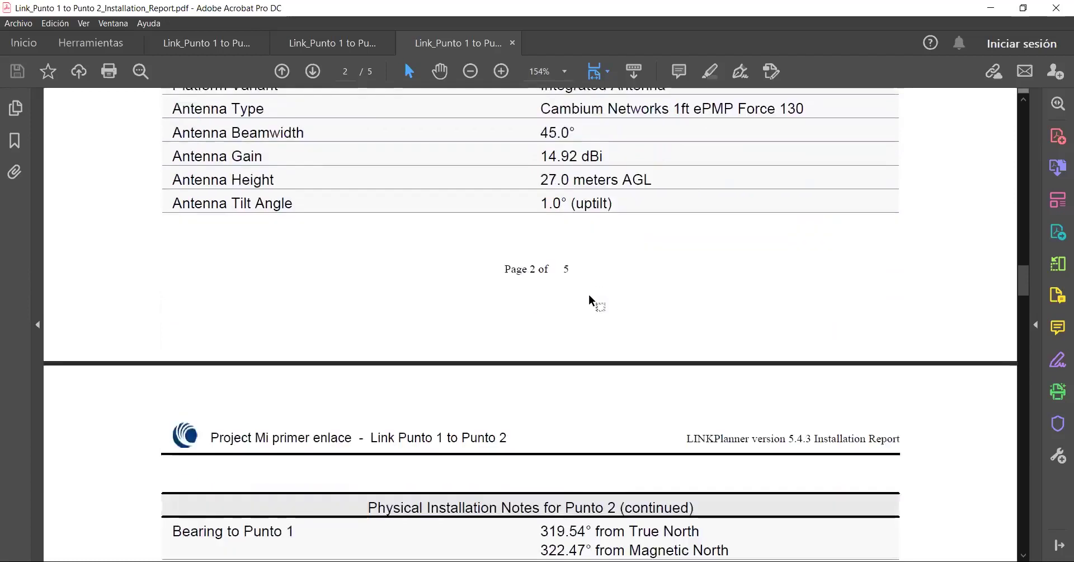
scroll(589, 298, "down", 2)
scroll(588, 295, "down", 2)
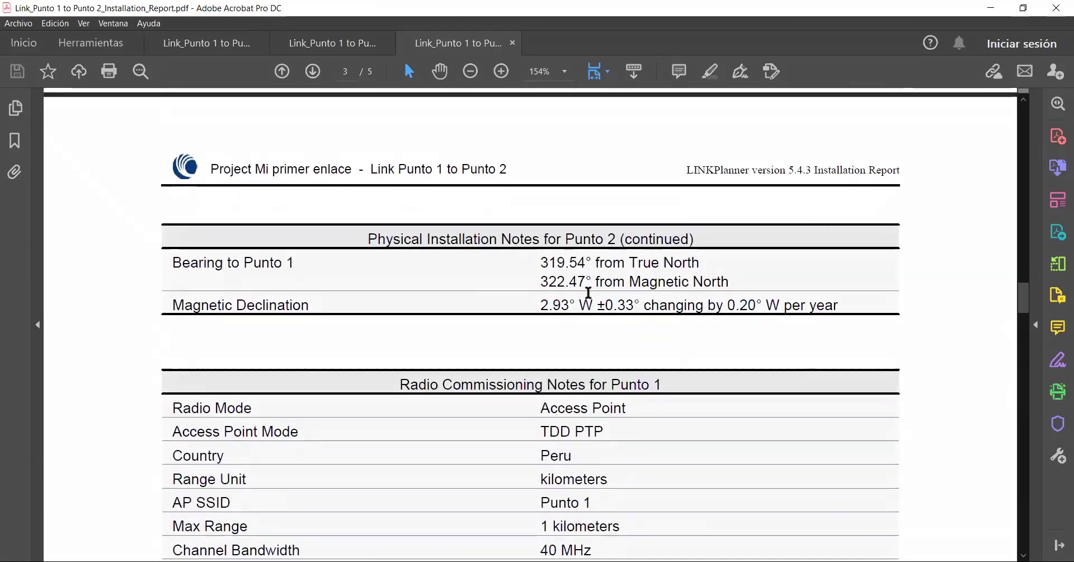
- Review the Radio Commissioning Notes for Punto 1 and Punto 2 in the installation report
scroll(588, 292, "down", 6)
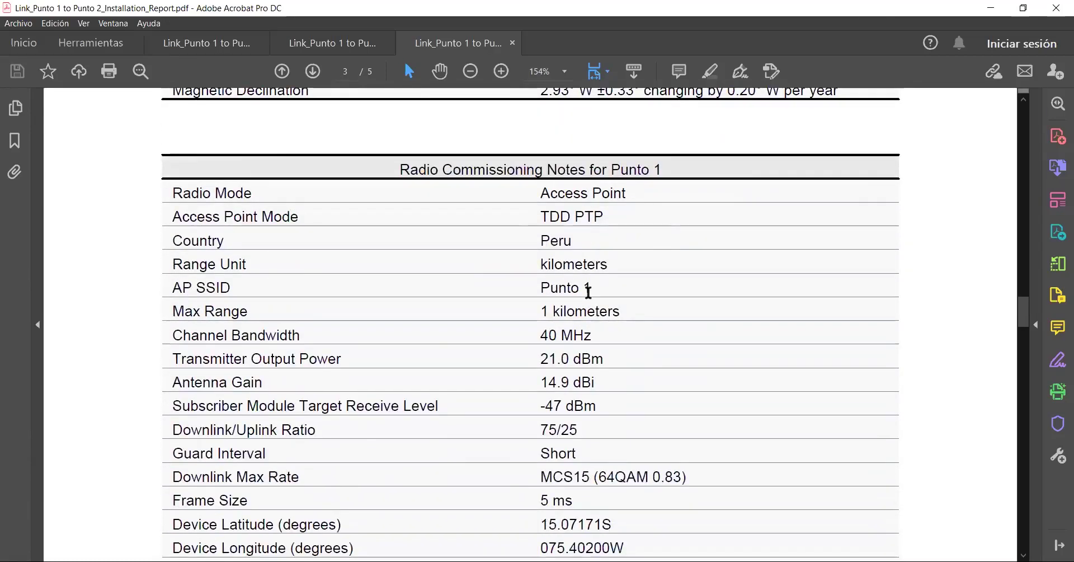
scroll(588, 293, "down", 4)
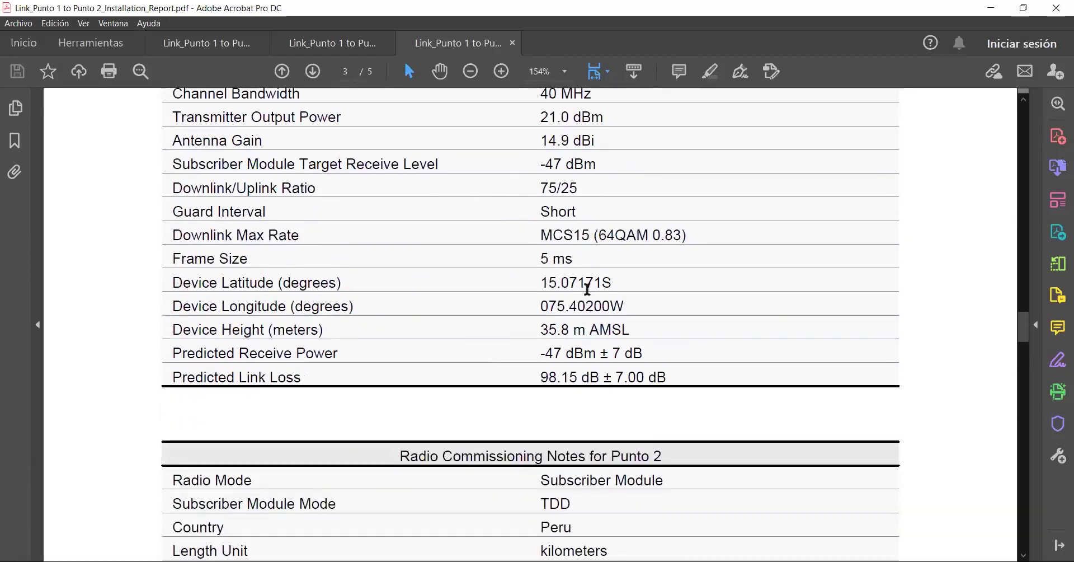
scroll(587, 291, "down", 1)
scroll(589, 294, "down", 4)
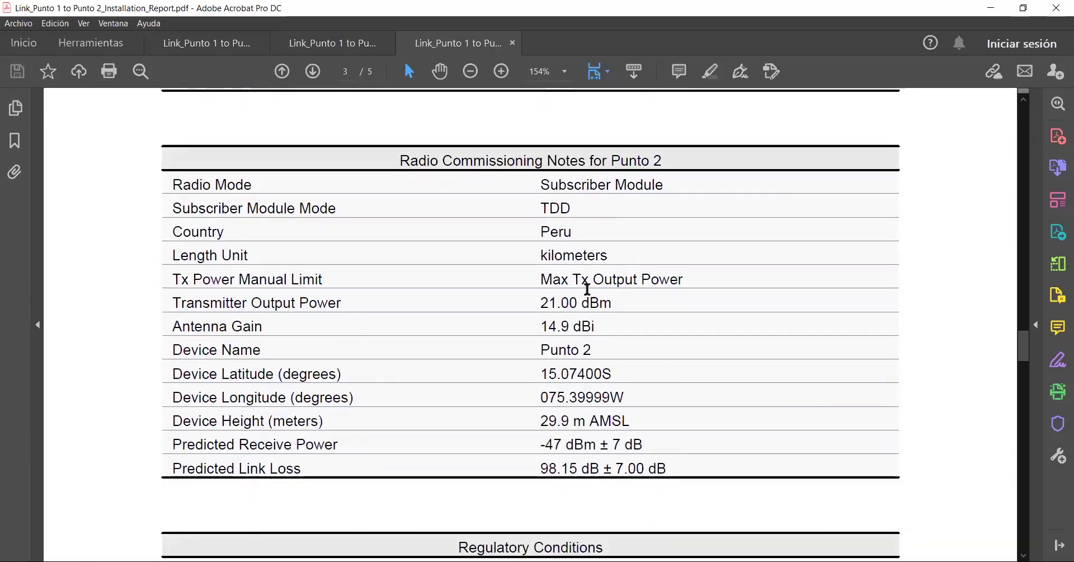
scroll(588, 288, "down", 3)
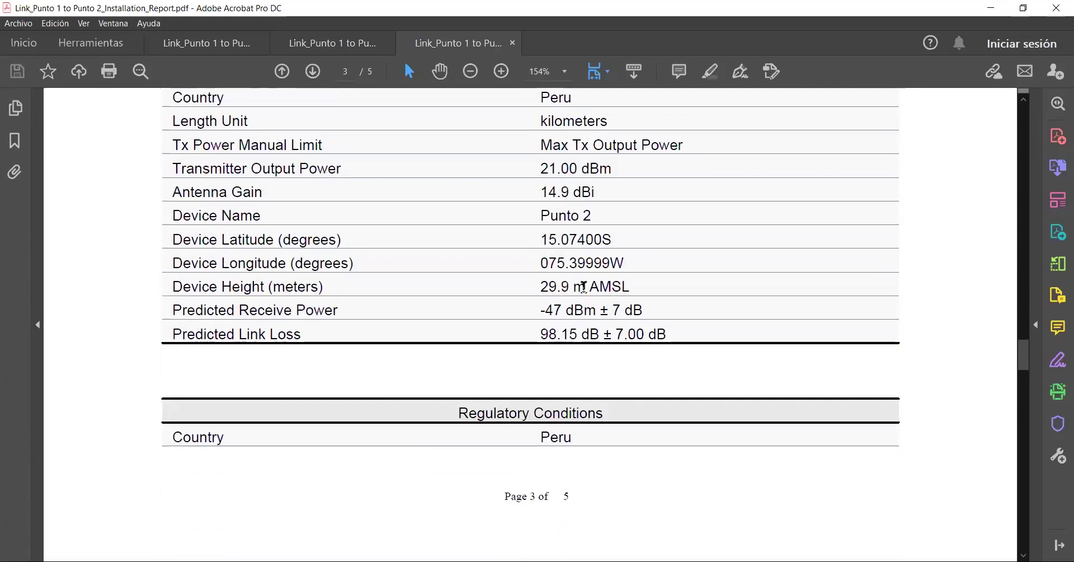
- Review the installation report's Regulatory Conditions, Installation Instruction and performance tables, briefly checking the proposal report alongside
scroll(583, 287, "down", 9)
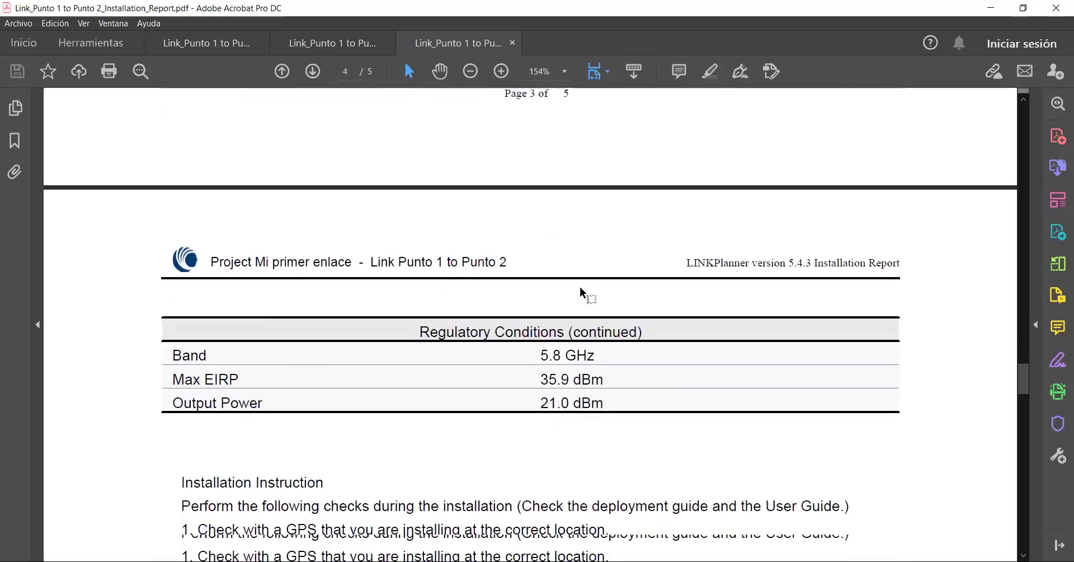
scroll(581, 286, "down", 11)
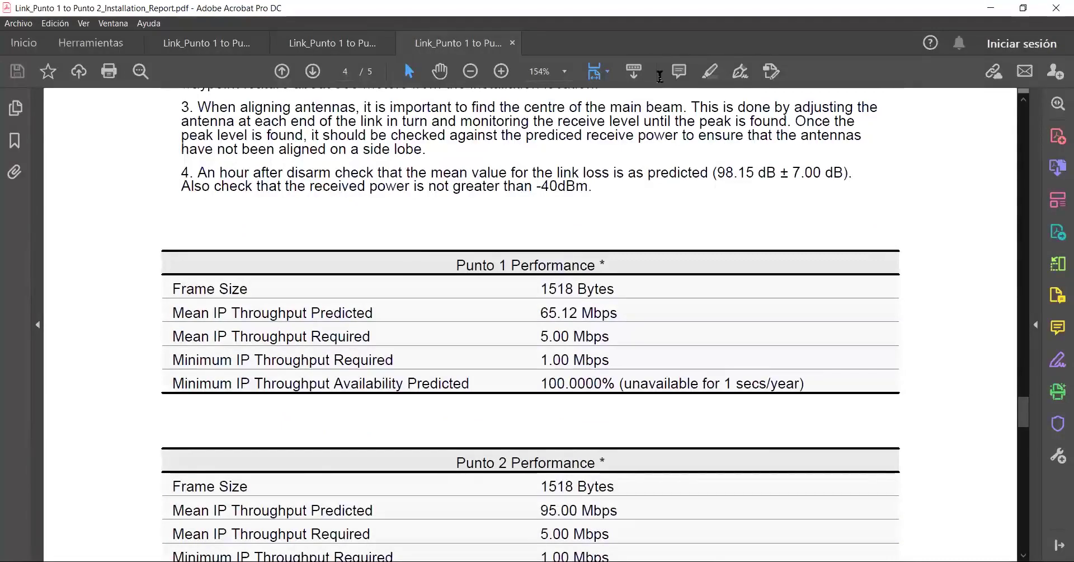
left_click(347, 49)
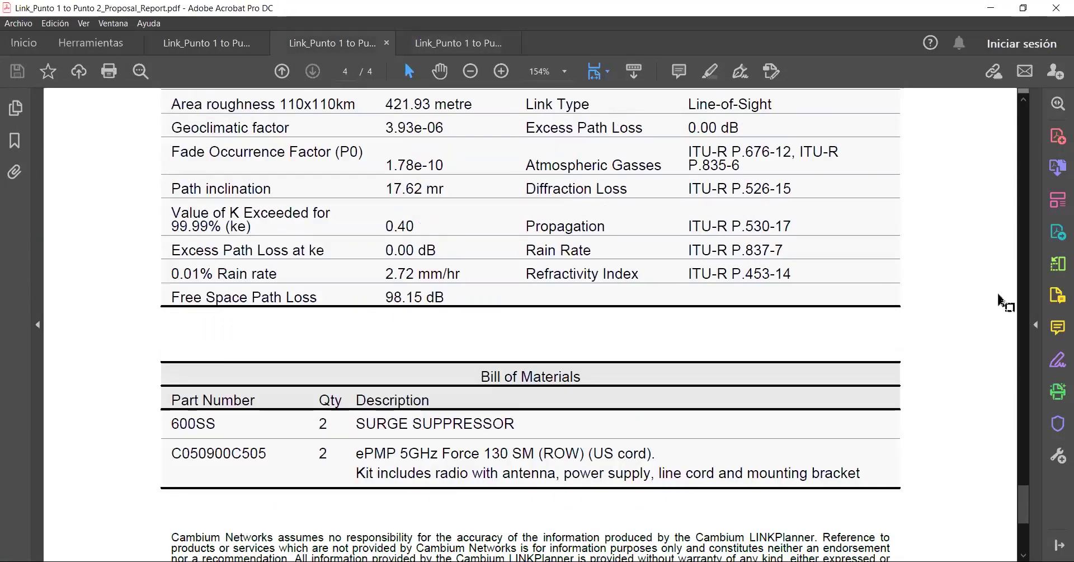
left_click(434, 42)
scroll(1036, 431, "down", 3)
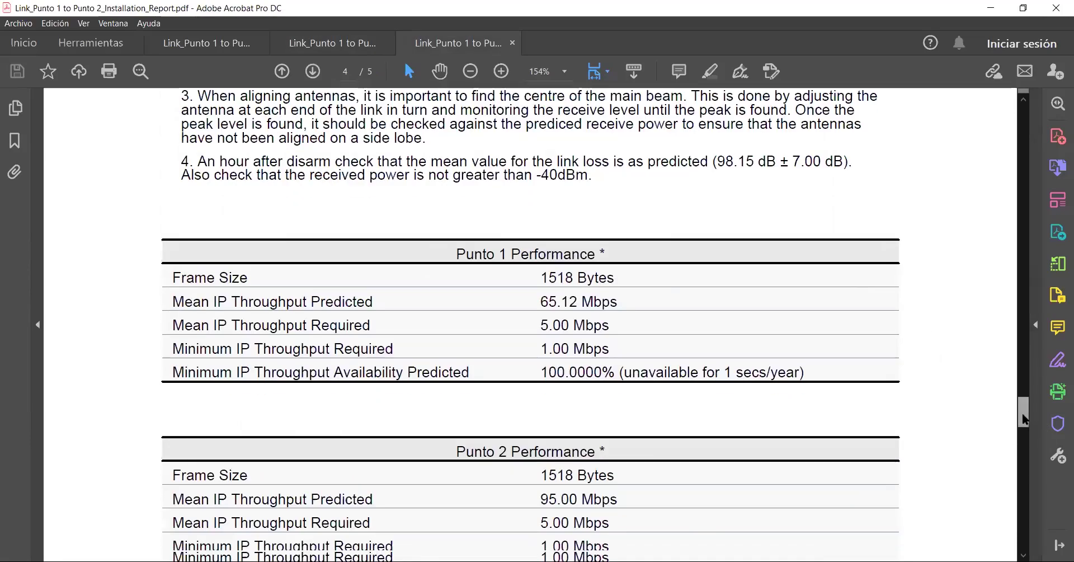
- Examine the installation report's modulation mode table for fade margin, throughput availability and receive time in mode
scroll(1036, 428, "down", 9)
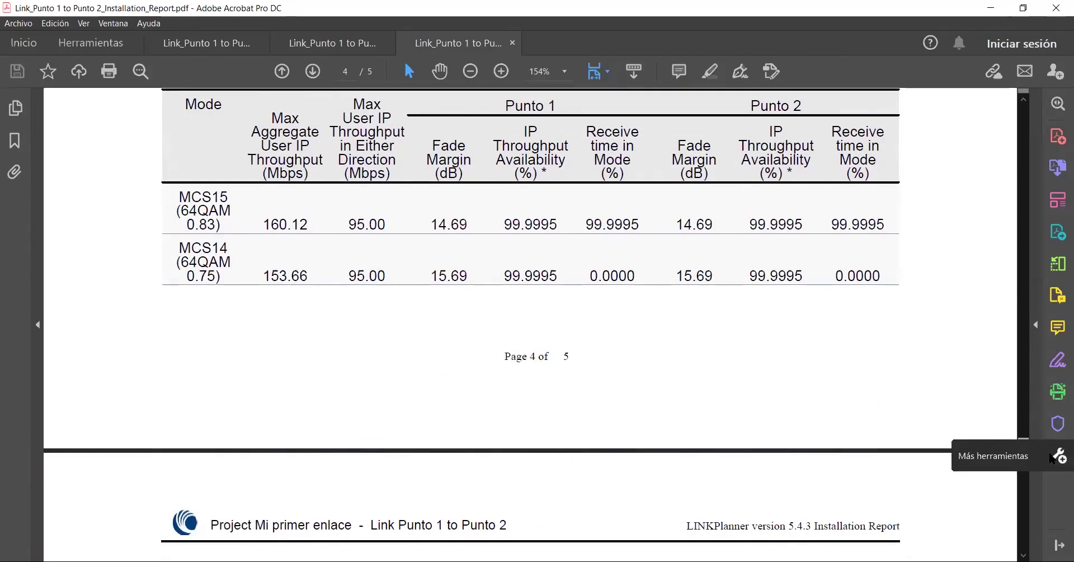
scroll(1053, 459, "down", 1)
scroll(1057, 463, "down", 14)
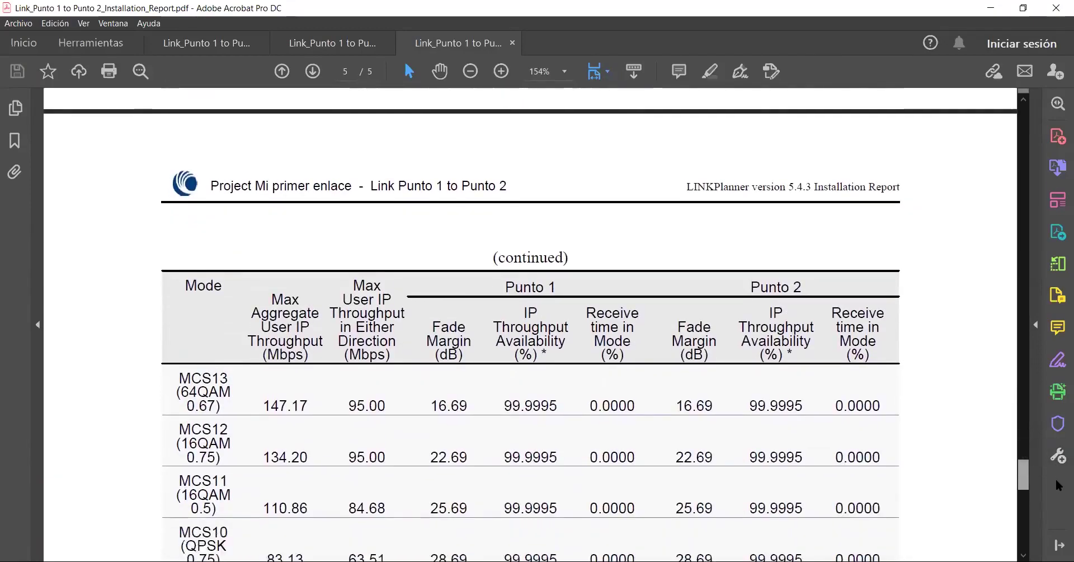
scroll(1059, 506, "up", 12)
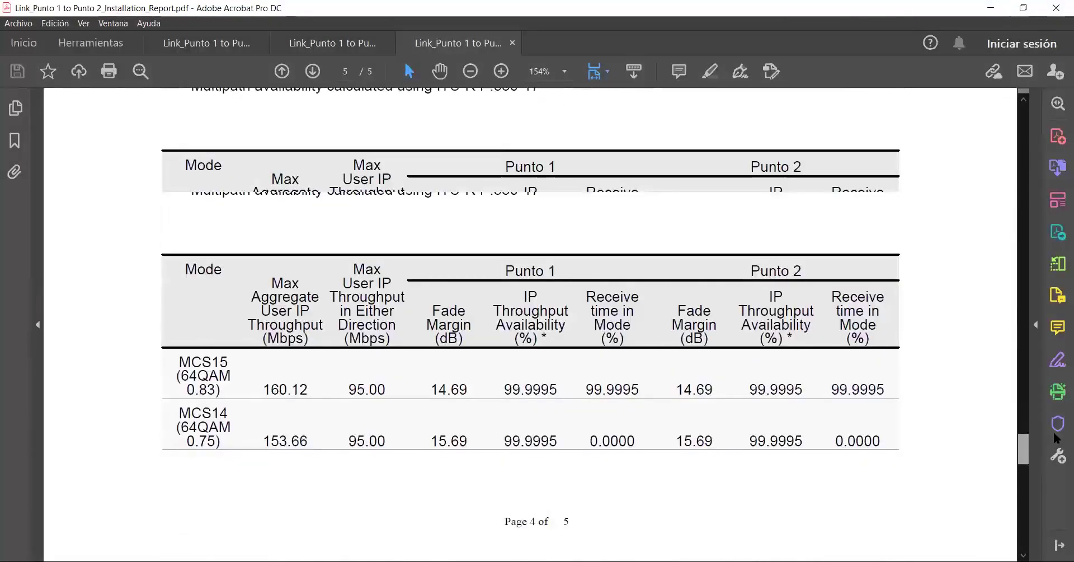
scroll(1058, 447, "down", 1)
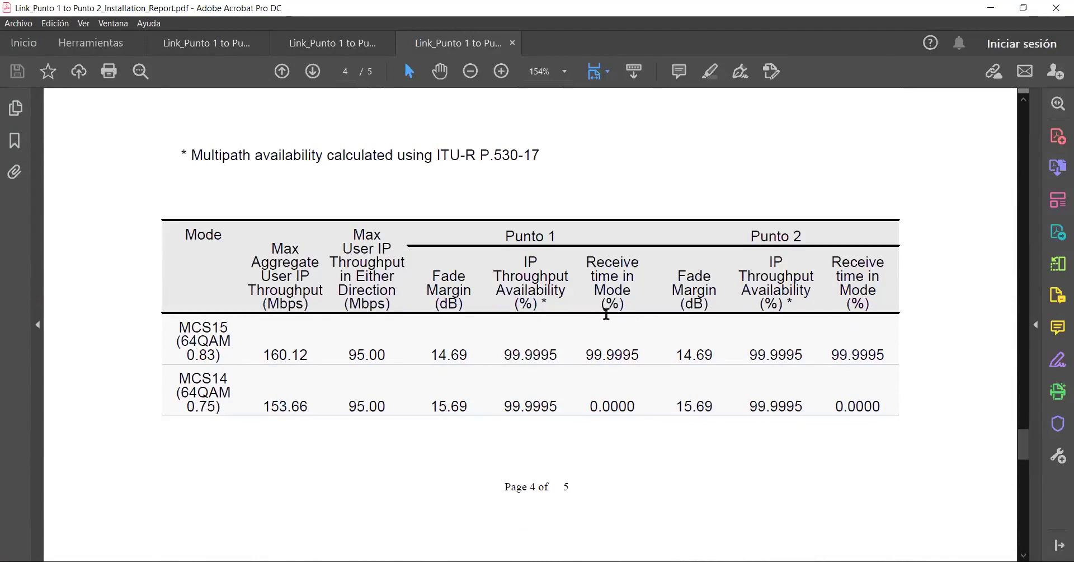
left_click_drag(1023, 447, 1038, 520)
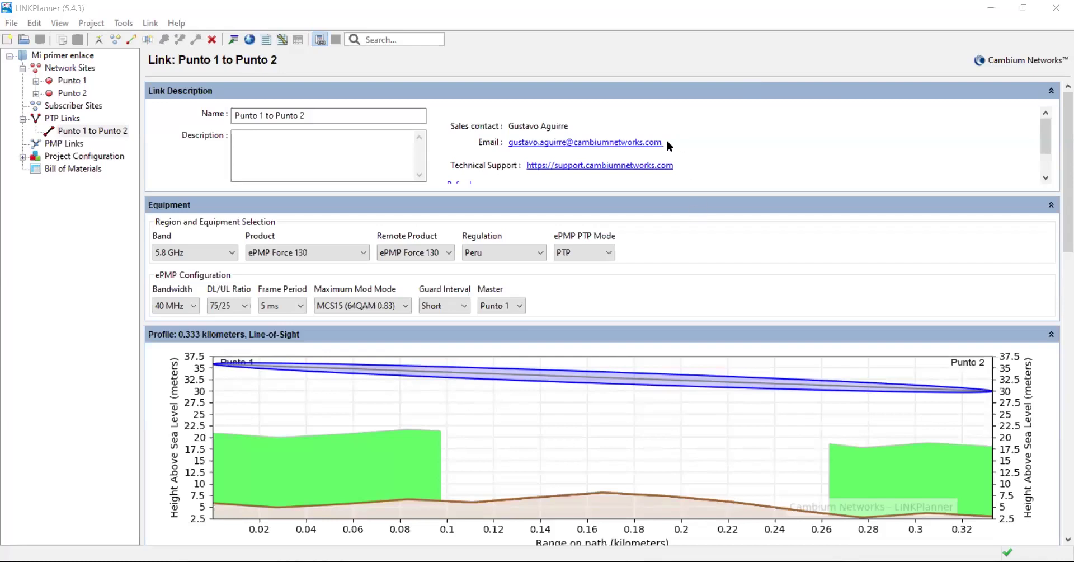
- Switch to LINKPlanner and inspect the product, bandwidth and DL/UL ratio settings of the Punto 1 to Punto 2 link
left_click(81, 131)
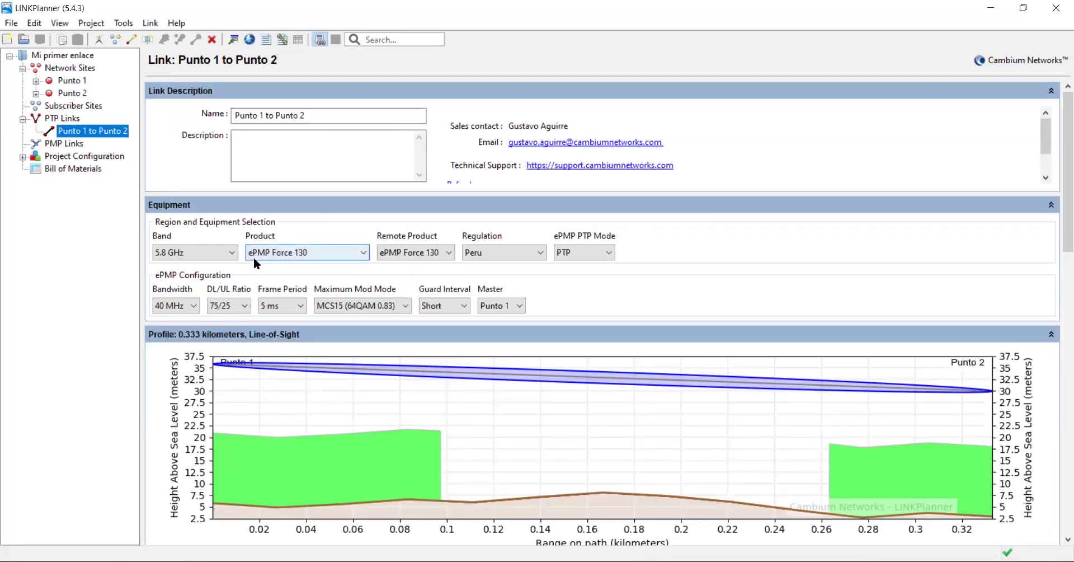
left_click(192, 303)
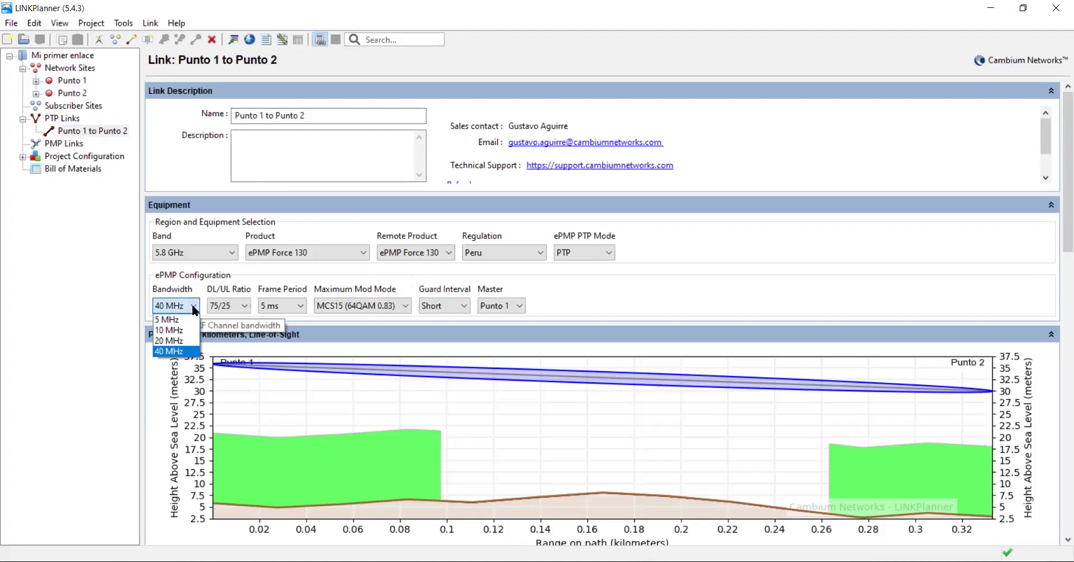
left_click(192, 304)
left_click(363, 253)
left_click(362, 255)
left_click(199, 306)
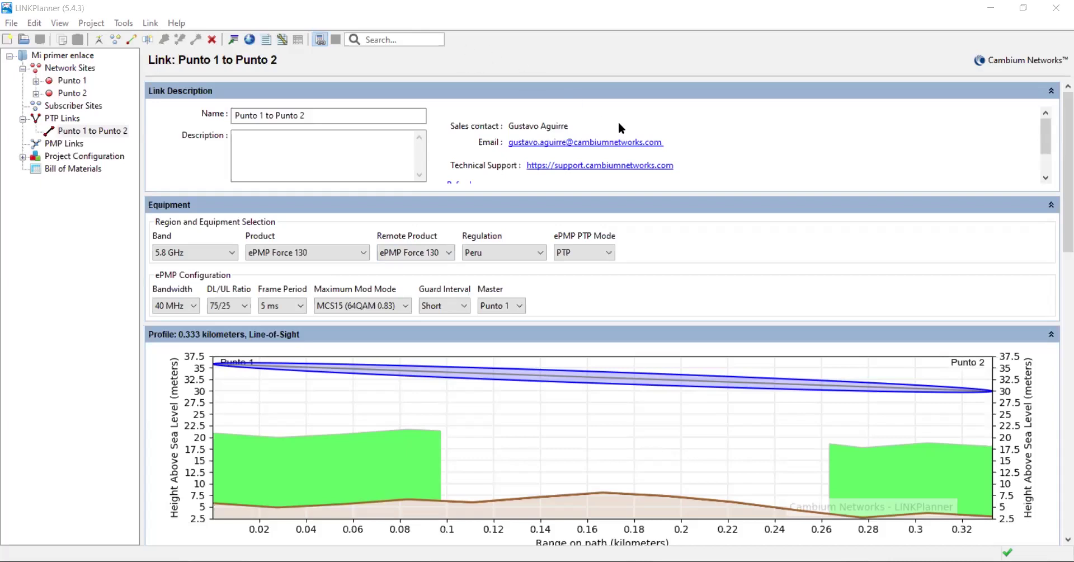
left_click(217, 307)
left_click(217, 307)
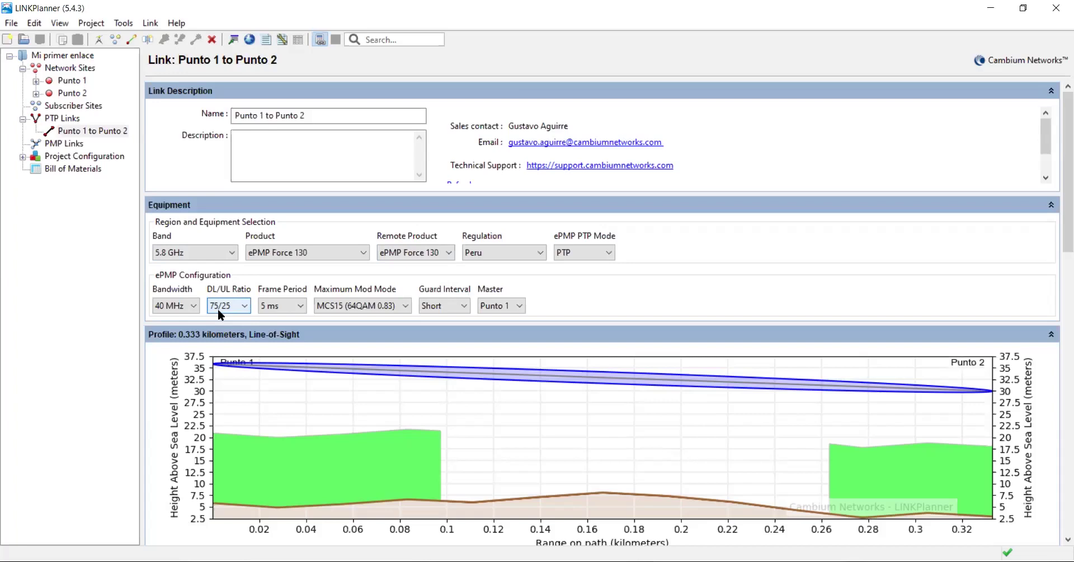
- Set the Punto 1 to Punto 2 link's bandwidth to 20 MHz and view the available bandwidth options again
left_click(174, 306)
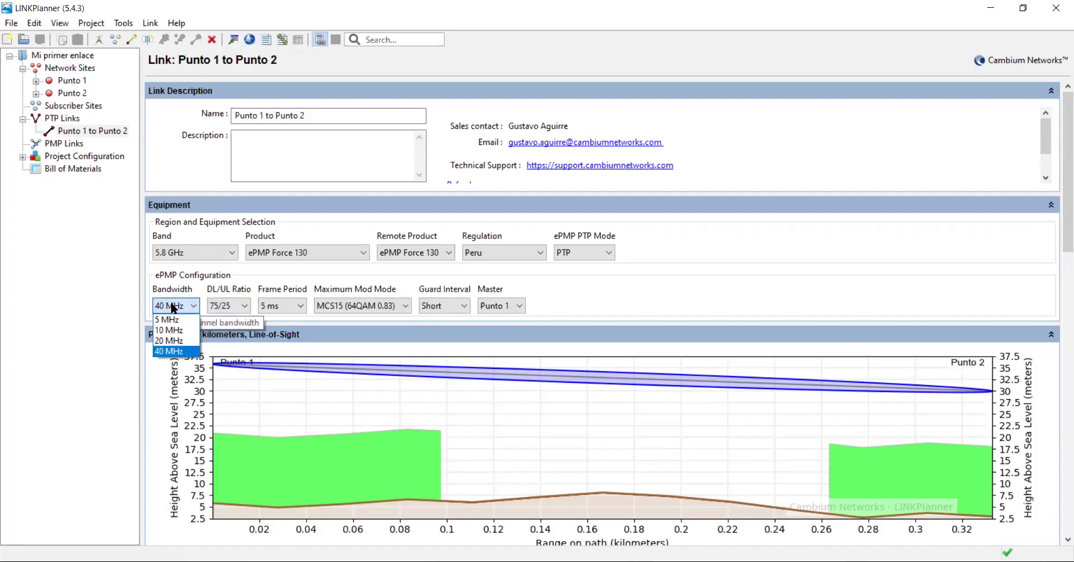
left_click(183, 340)
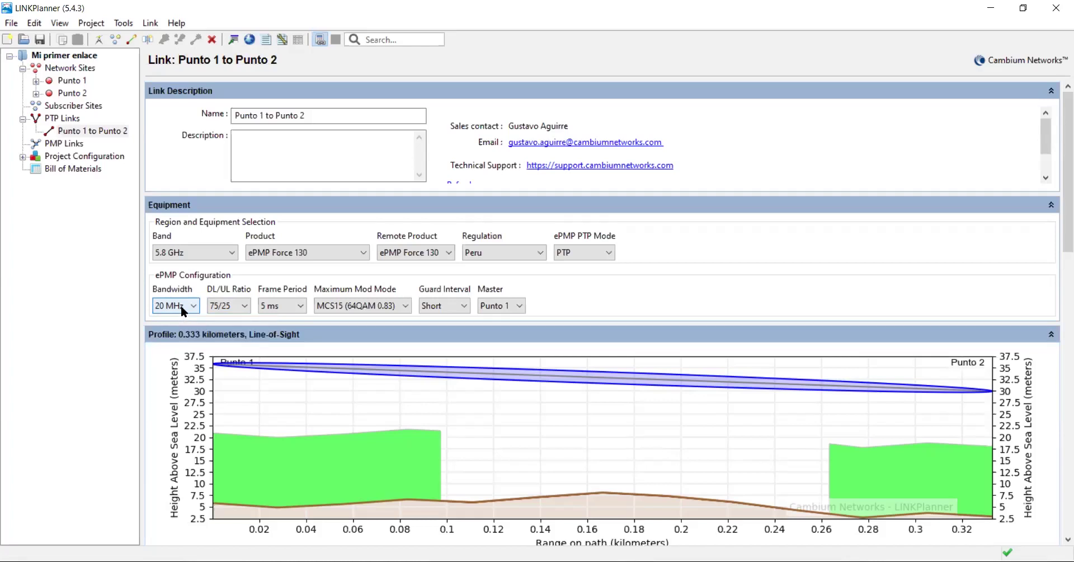
left_click(181, 308)
left_click(181, 308)
left_click(180, 306)
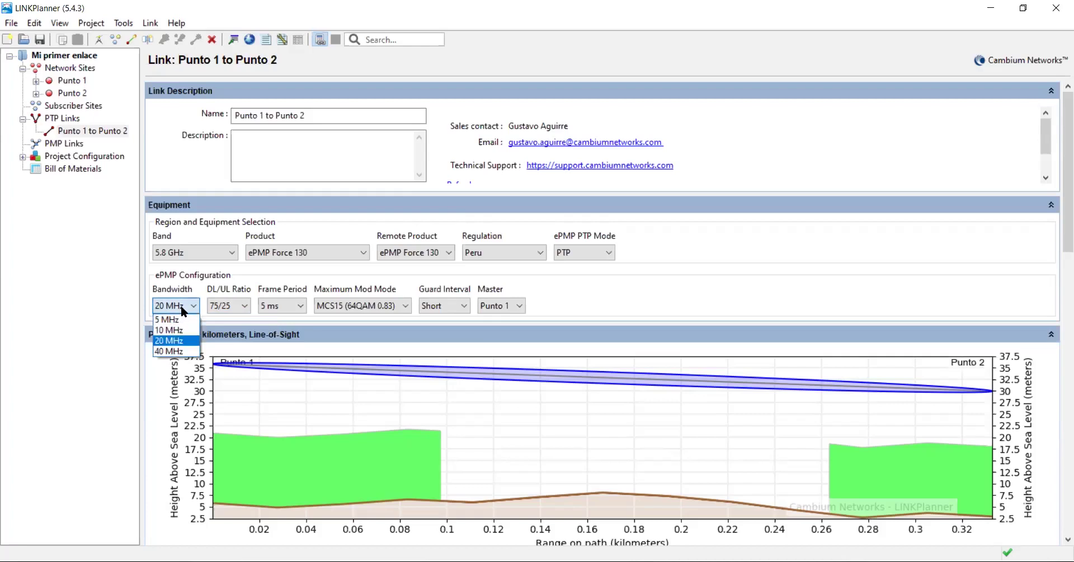